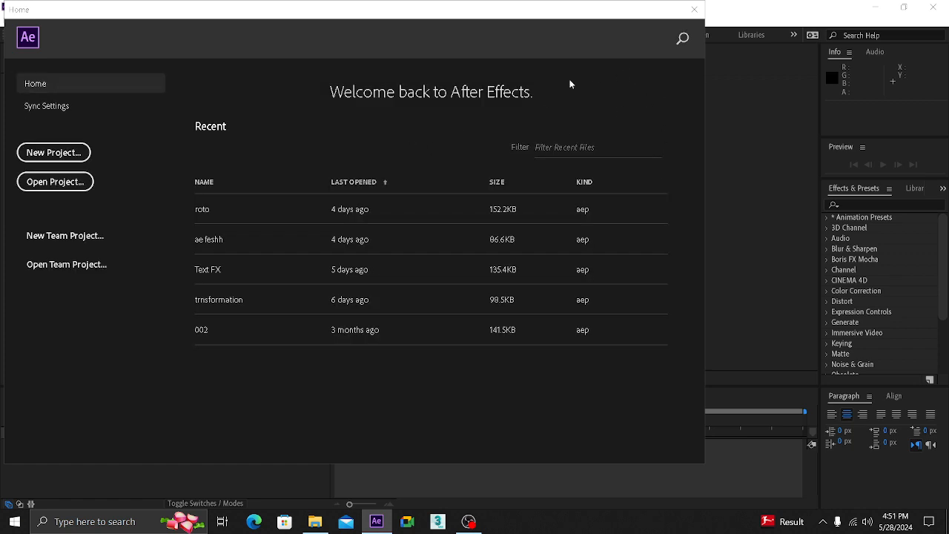
Dismiss the welcome screen and create a new 1440 x 1080 px composition using the HDV 1080 25 preset and a 15-second duration
left_click(694, 8)
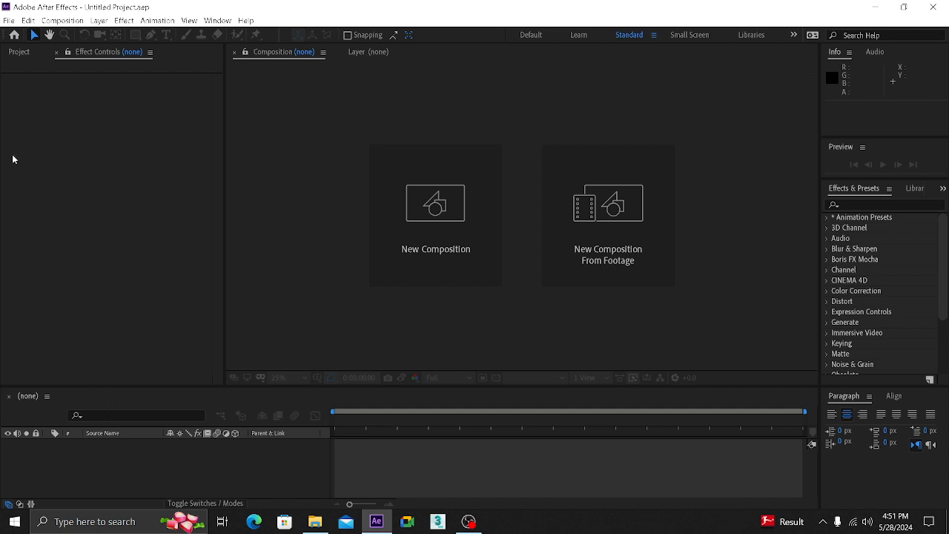
left_click(21, 54)
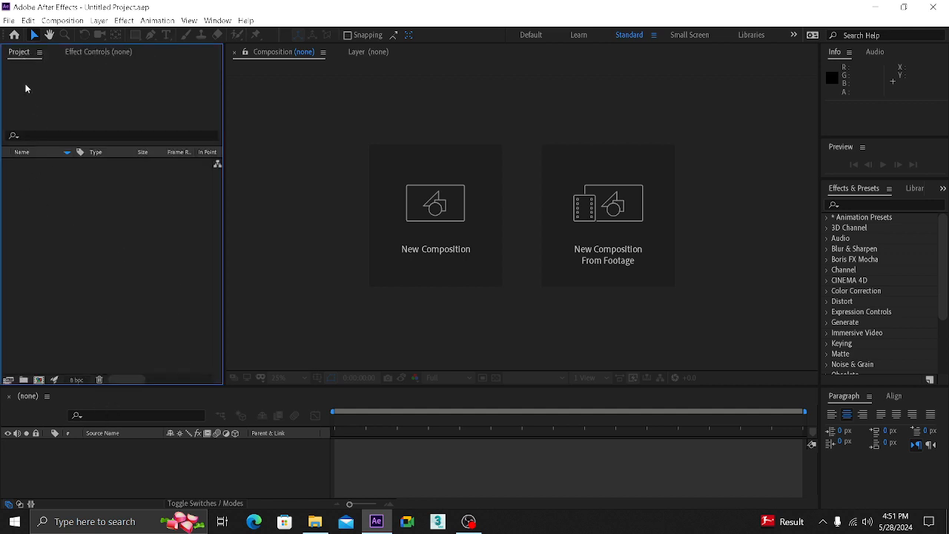
right_click(54, 181)
left_click(85, 203)
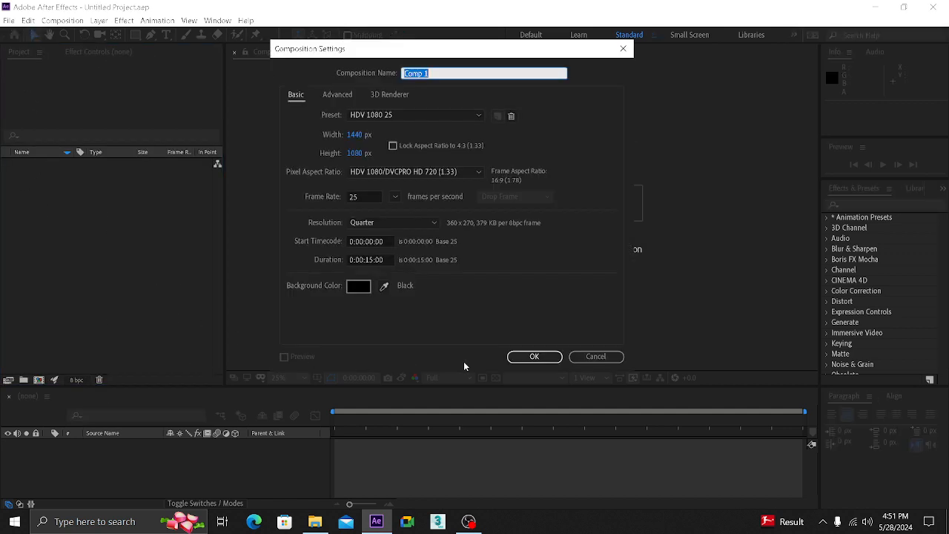
left_click(524, 357)
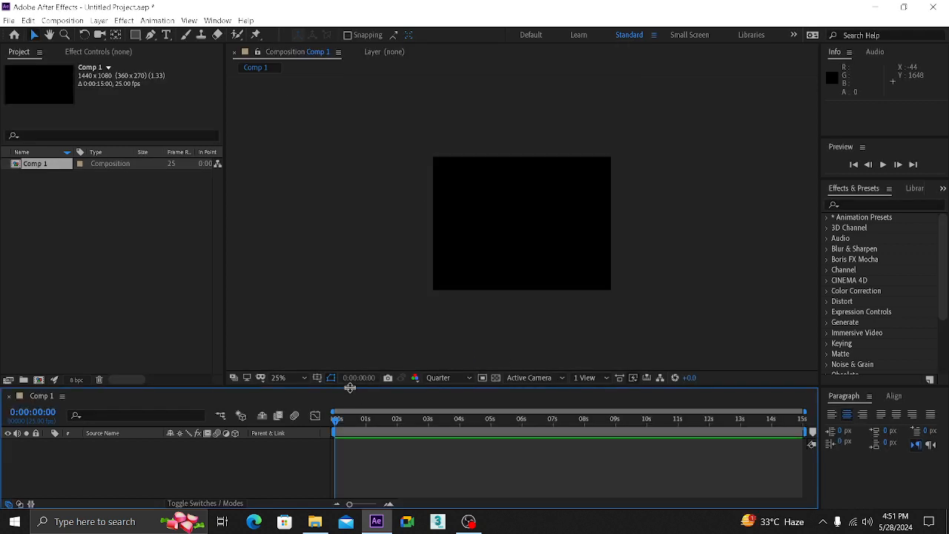
Make the timeline area taller and set the composition viewer's magnification to Fit up to 100%
left_click_drag(350, 387, 348, 323)
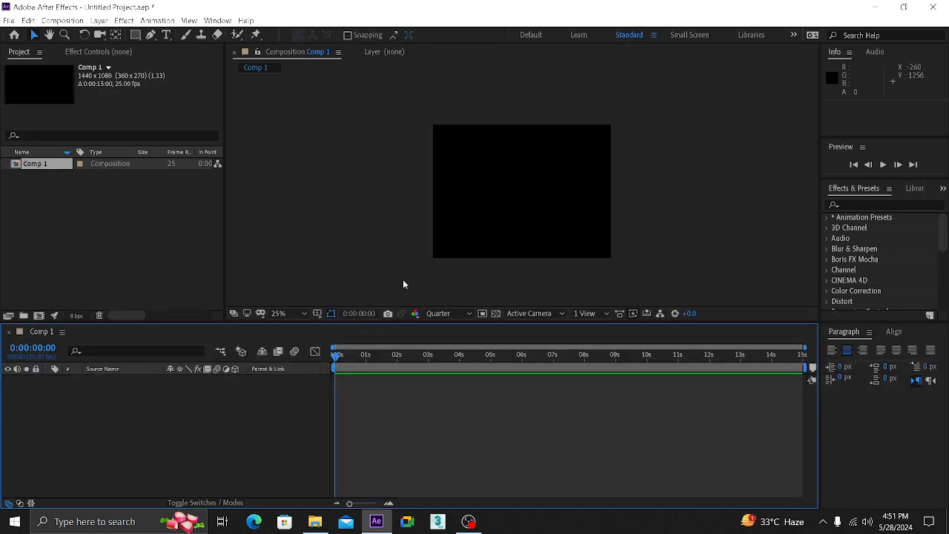
left_click(290, 313)
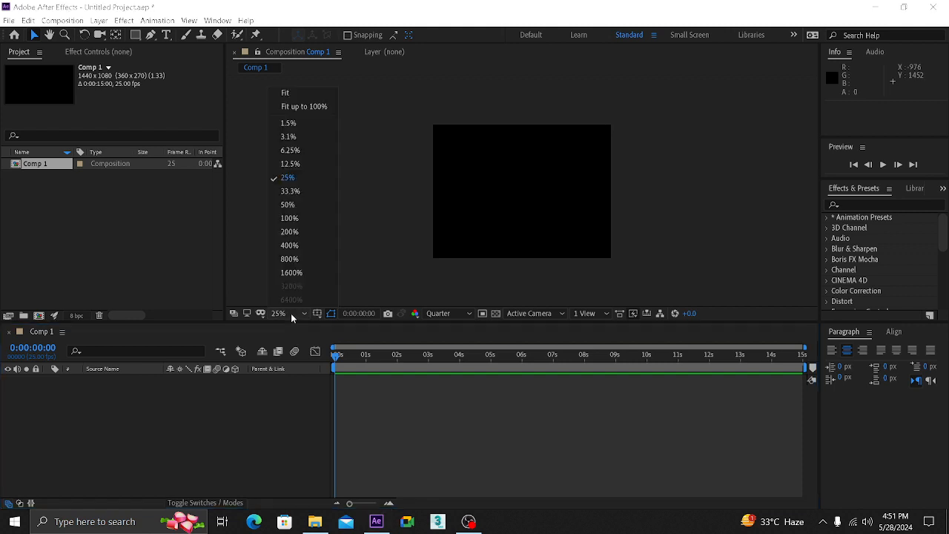
left_click(293, 105)
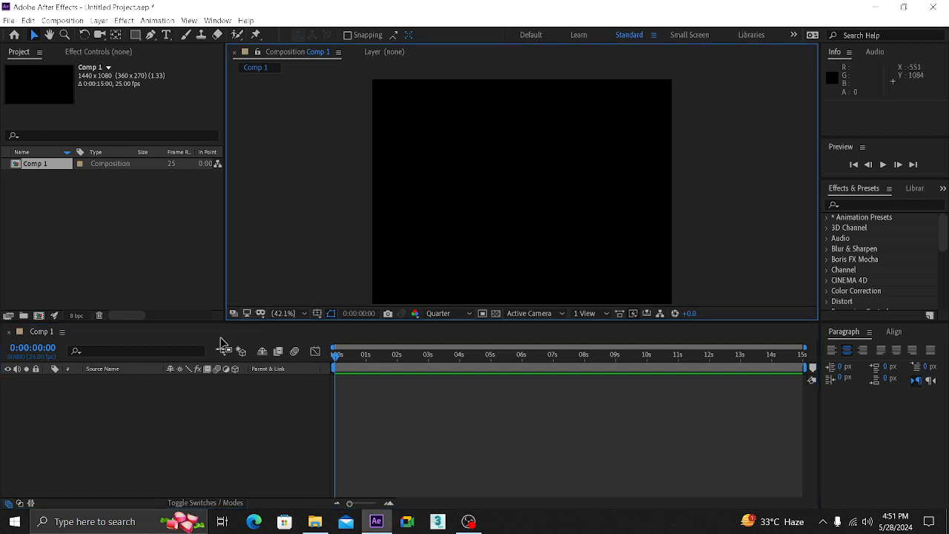
Add a pale gray-magenta solid layer of 1440 x 1080 px to the composition
right_click(144, 412)
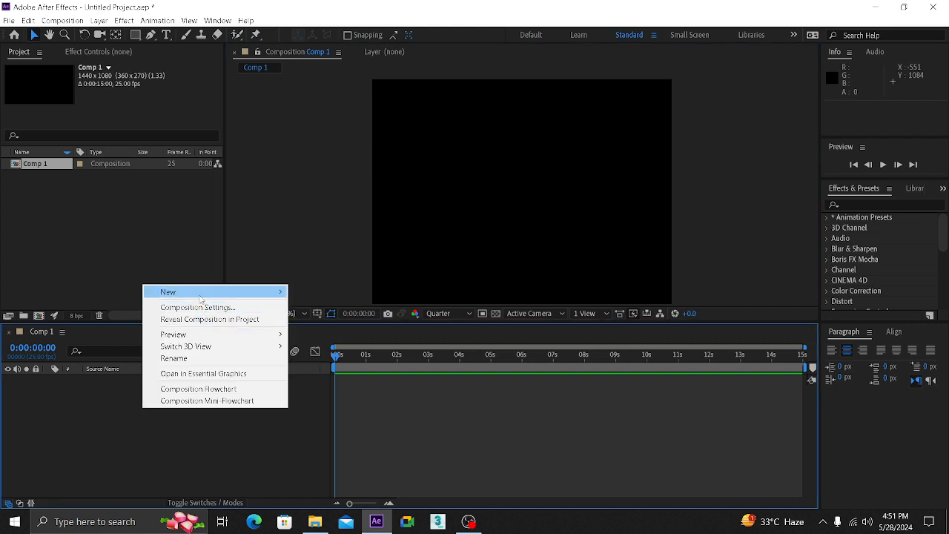
mouse_move(252, 292)
left_click(323, 325)
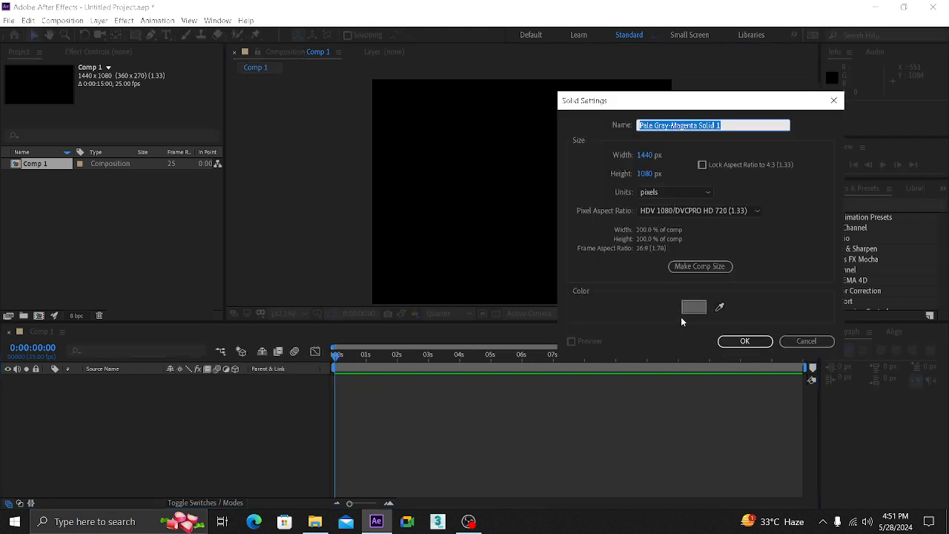
left_click(744, 340)
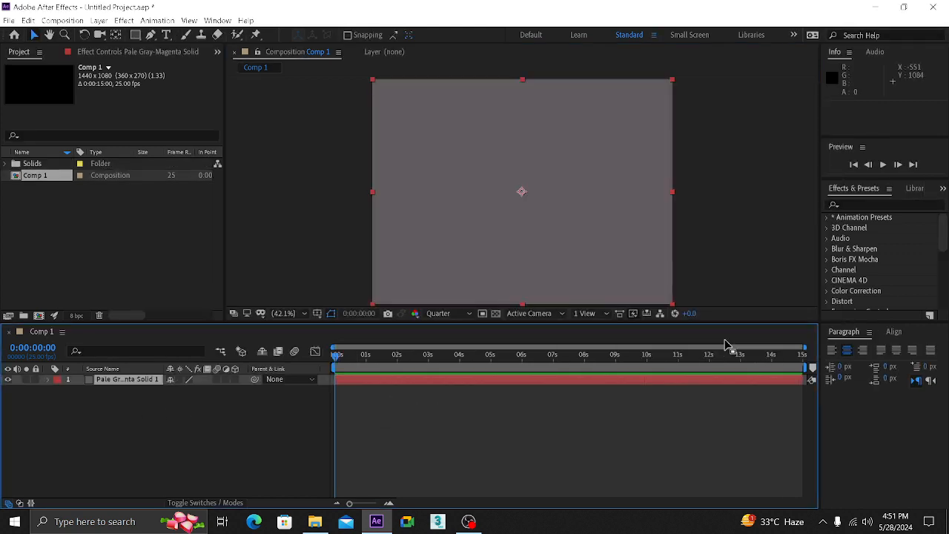
Add a text layer that reads the person's first name followed by "is back"
right_click(205, 424)
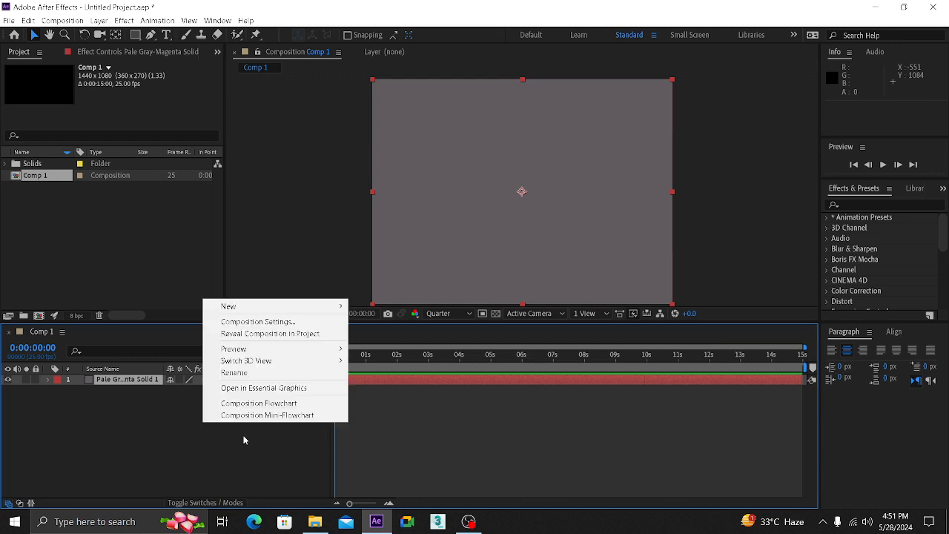
mouse_move(285, 307)
left_click(387, 322)
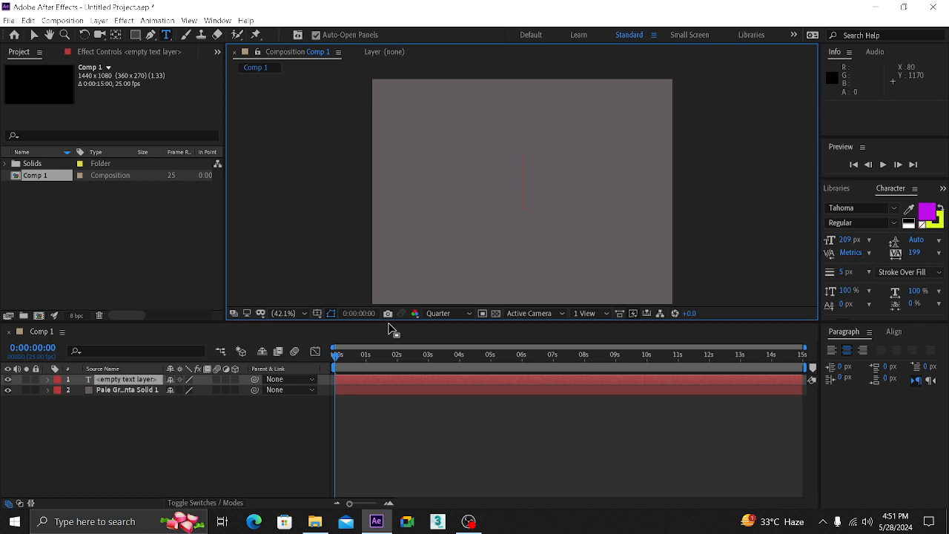
type("Maya")
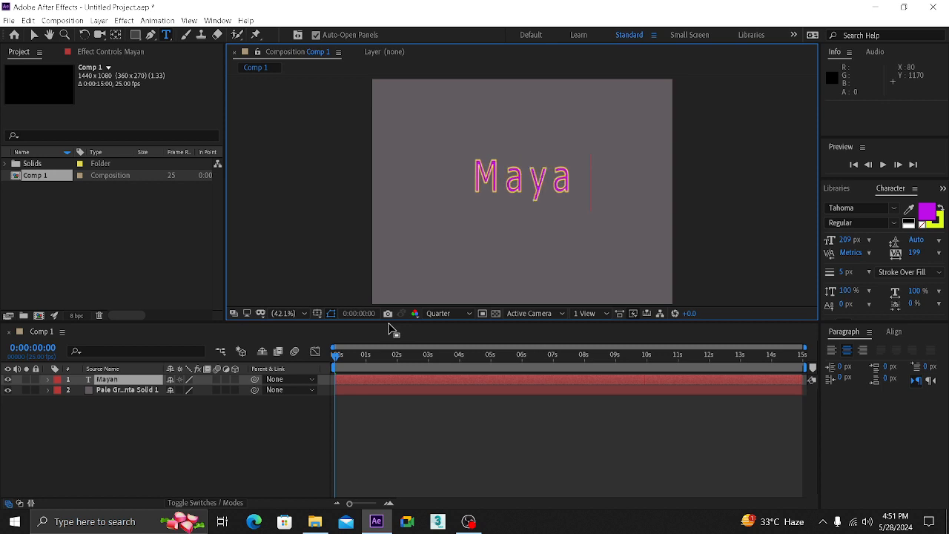
type("nk is ba")
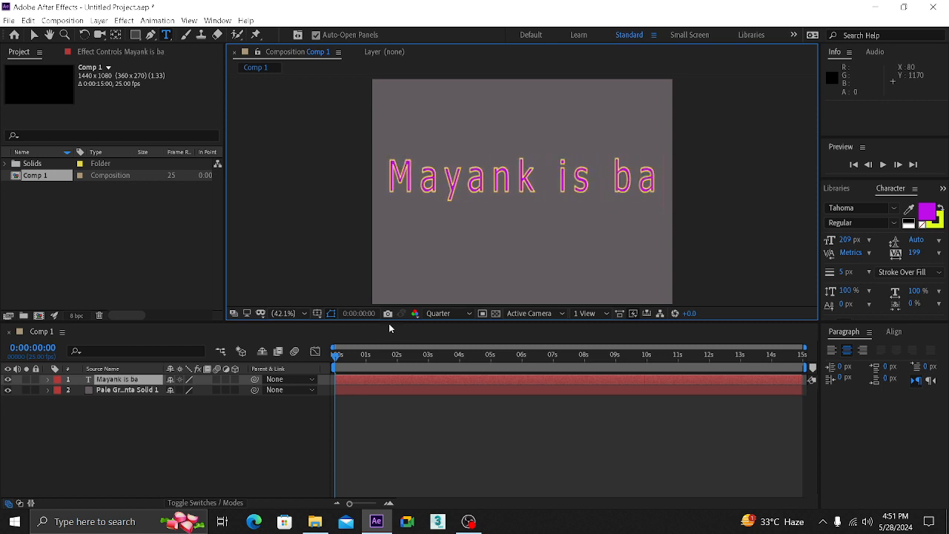
type("ck")
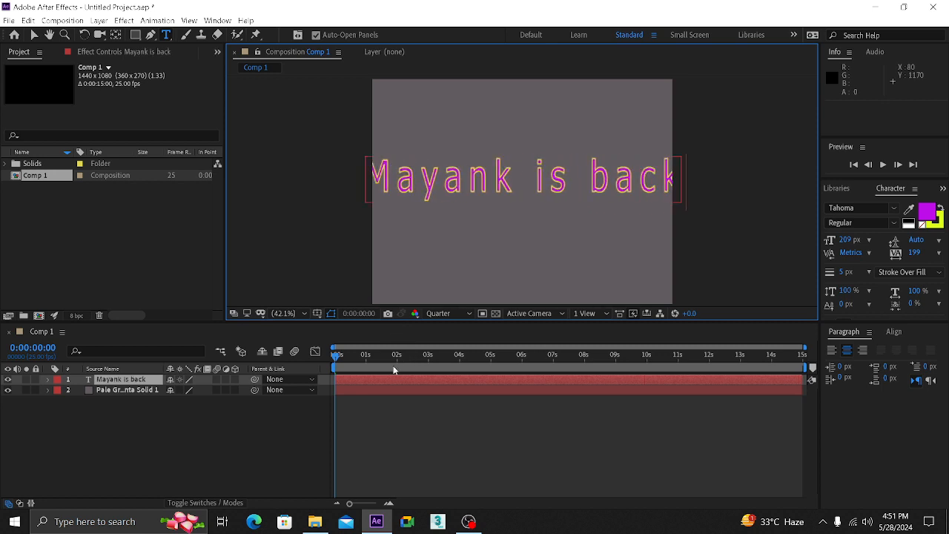
Split the title into two lines before "is" and return to the Selection tool
left_click(149, 380)
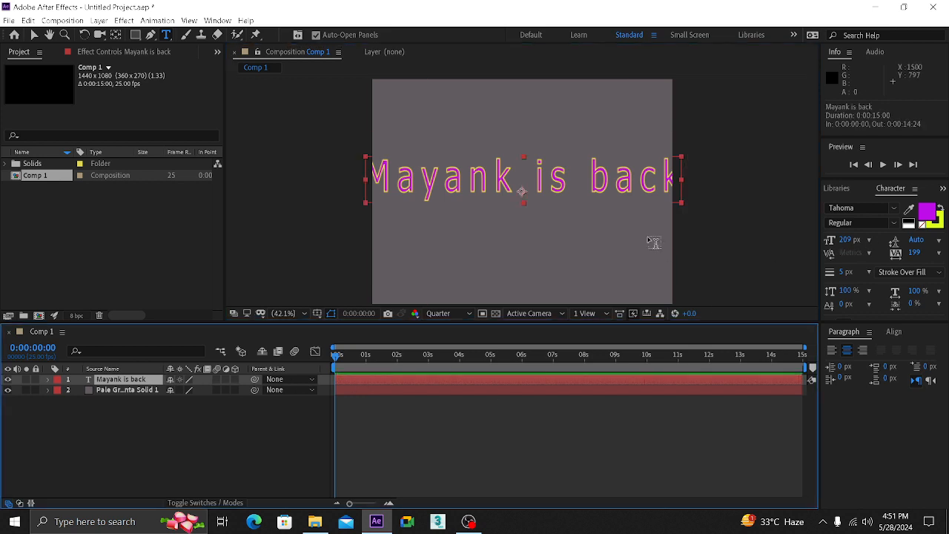
left_click(551, 178)
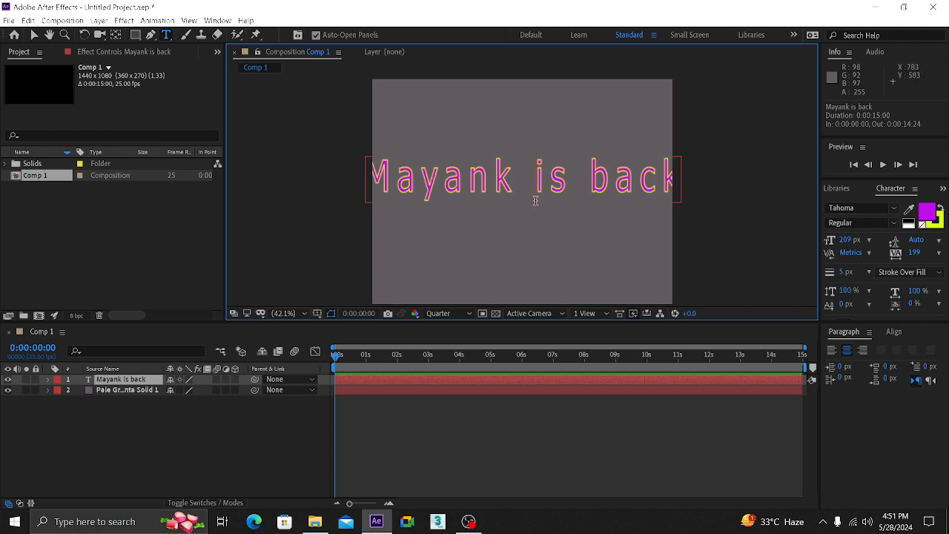
key("Return")
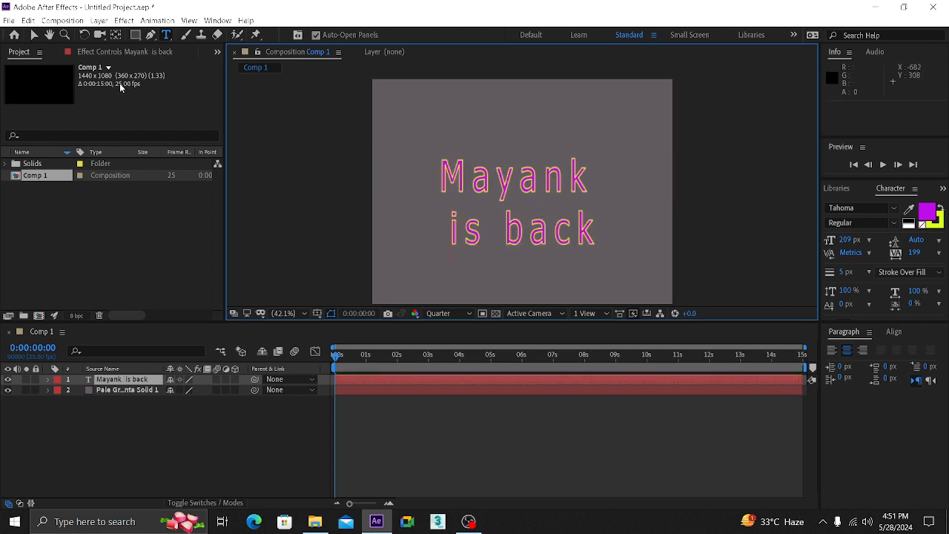
left_click(34, 34)
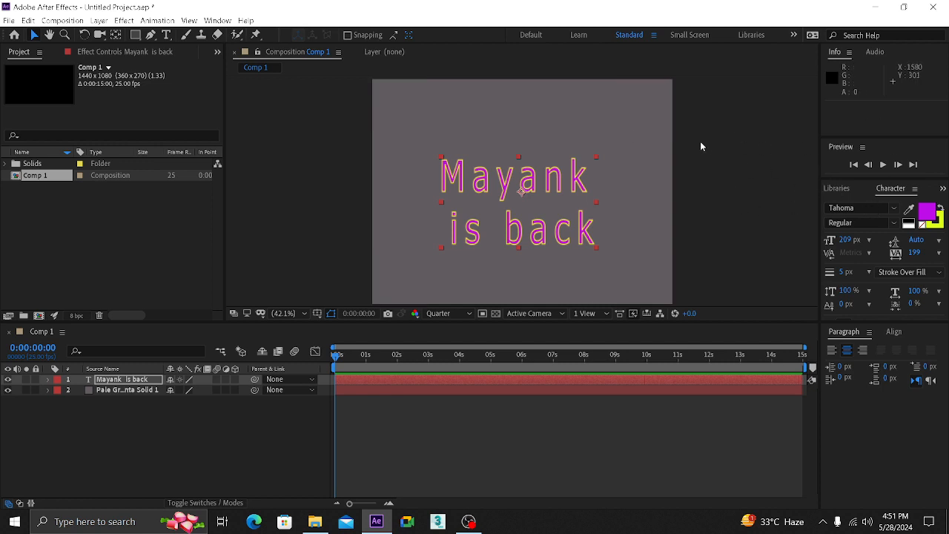
Show Effects & Presets and expand the Backgrounds group of the animation presets
left_click(220, 22)
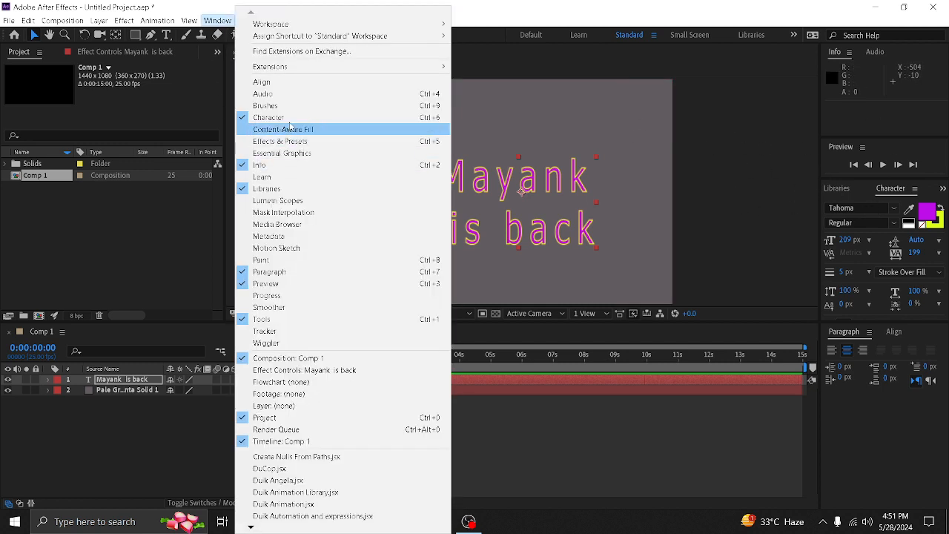
left_click(315, 145)
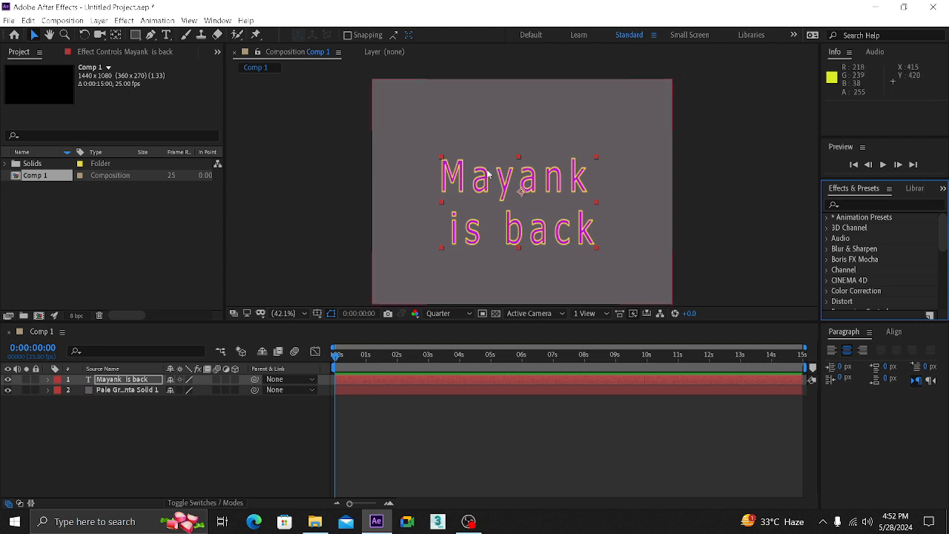
left_click(828, 217)
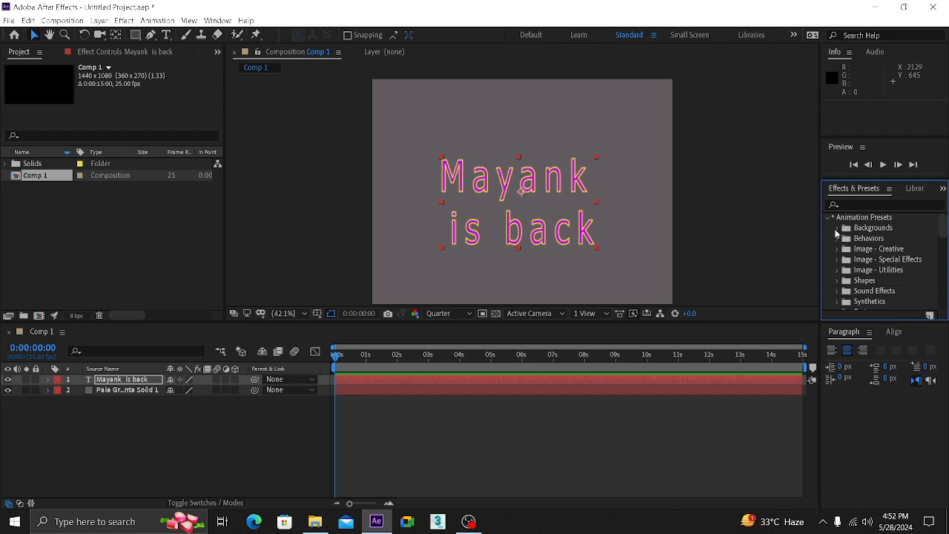
left_click(836, 231)
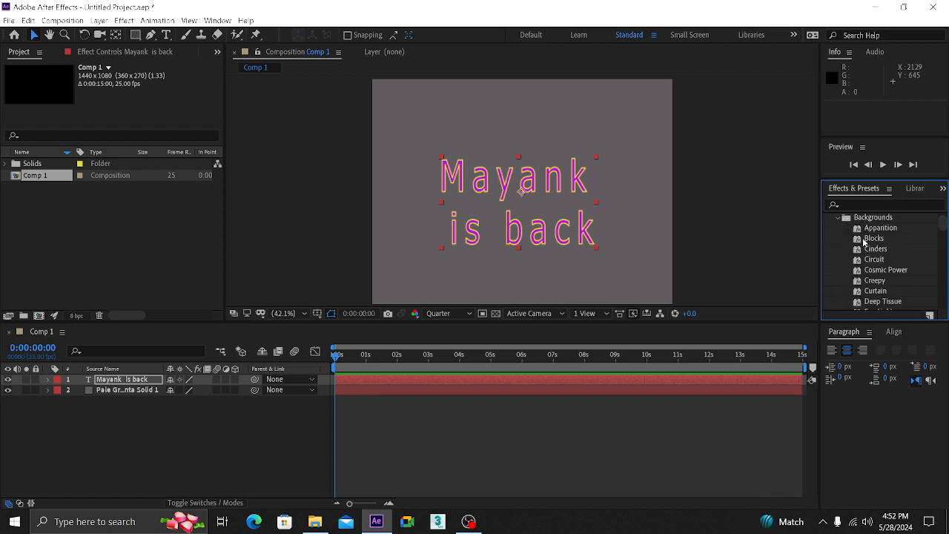
Try the Blocks background preset on the solid layer, preview its animation, and undo it
left_click(879, 240)
left_click_drag(879, 239, 660, 111)
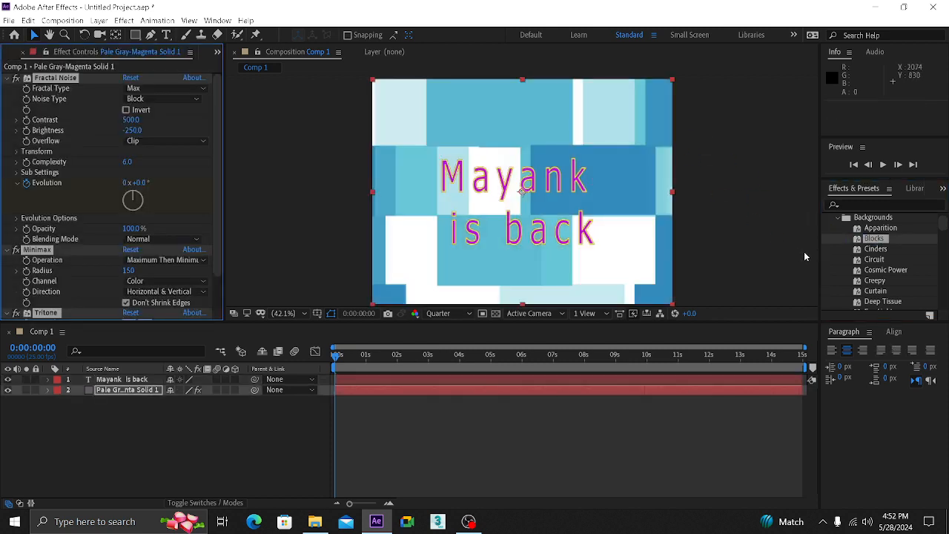
key("space")
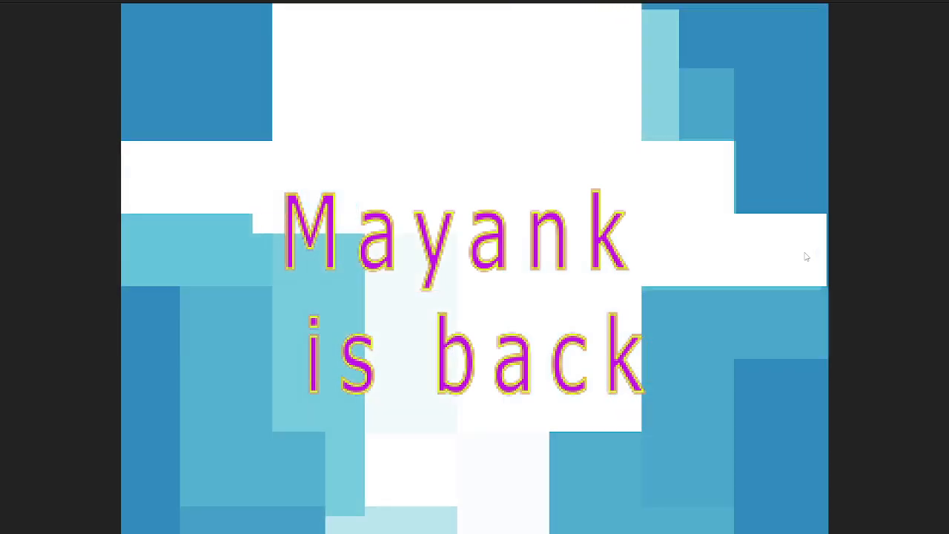
key("space")
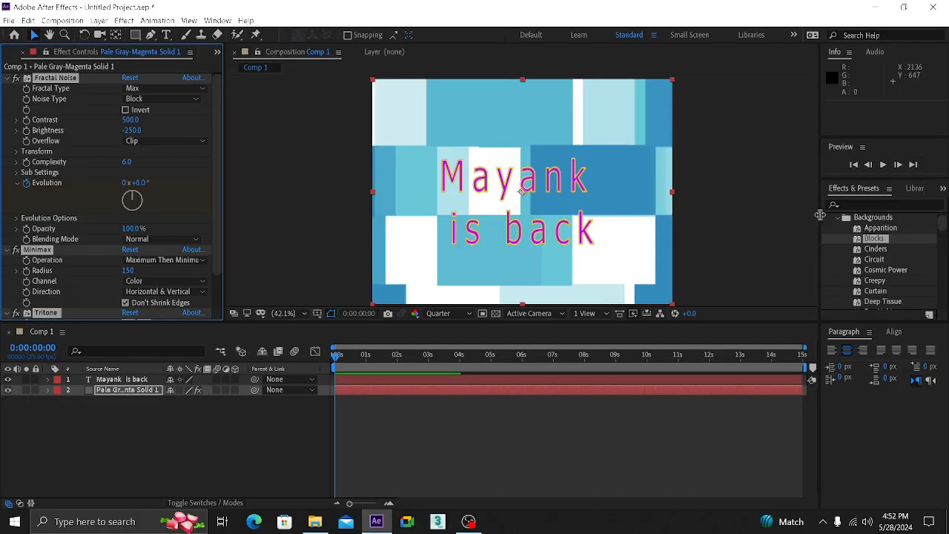
key("ctrl+z")
key("ctrl+z")
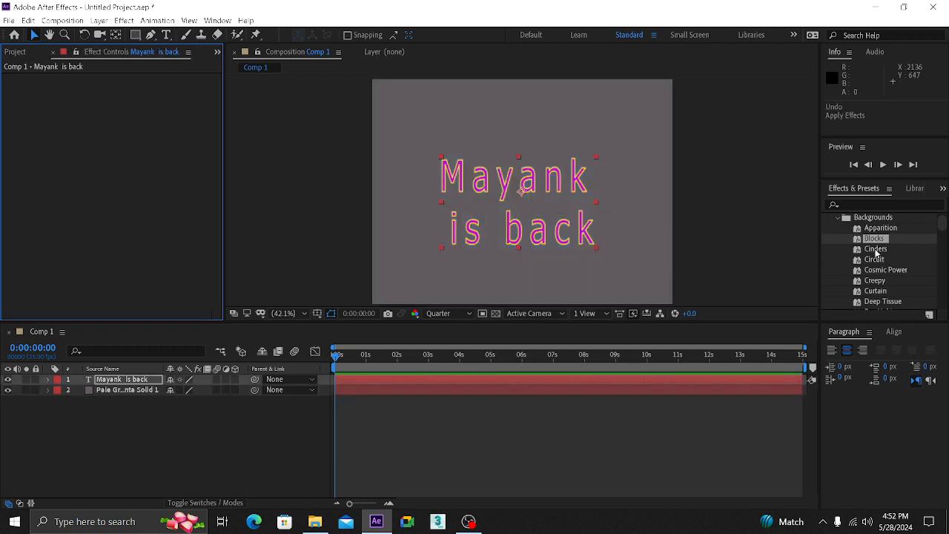
Try the Cinders and Curtain background presets on the solid one at a time, preview Curtain, and undo each
left_click_drag(876, 250, 663, 123)
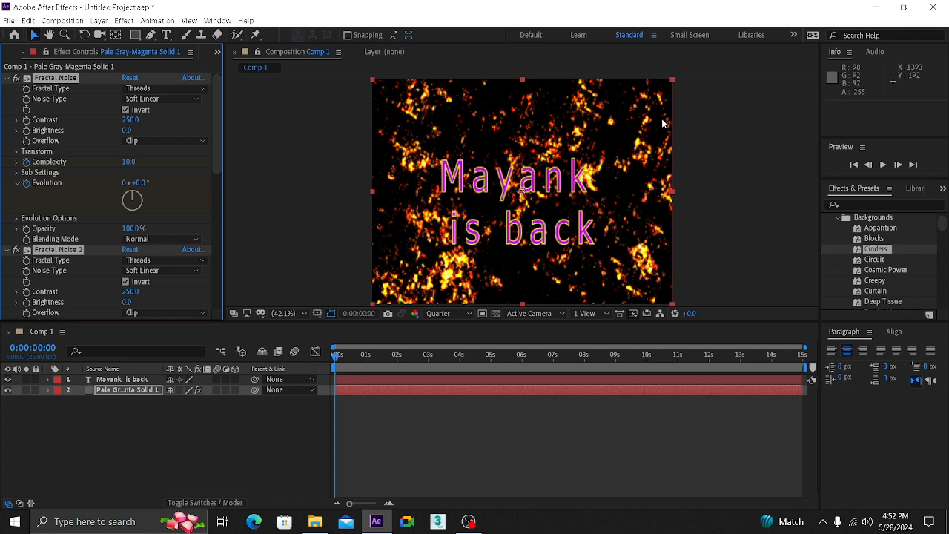
key("ctrl+z")
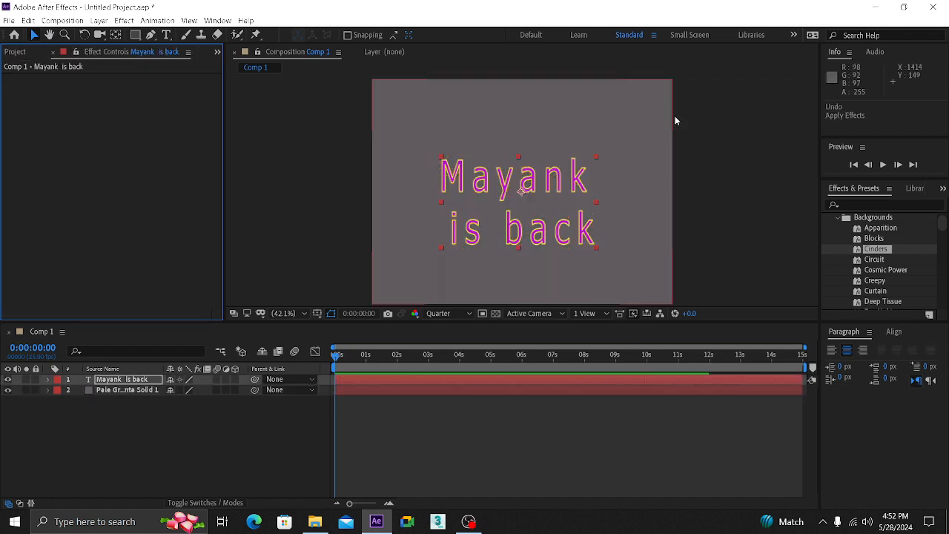
left_click(879, 292)
left_click_drag(881, 293, 659, 148)
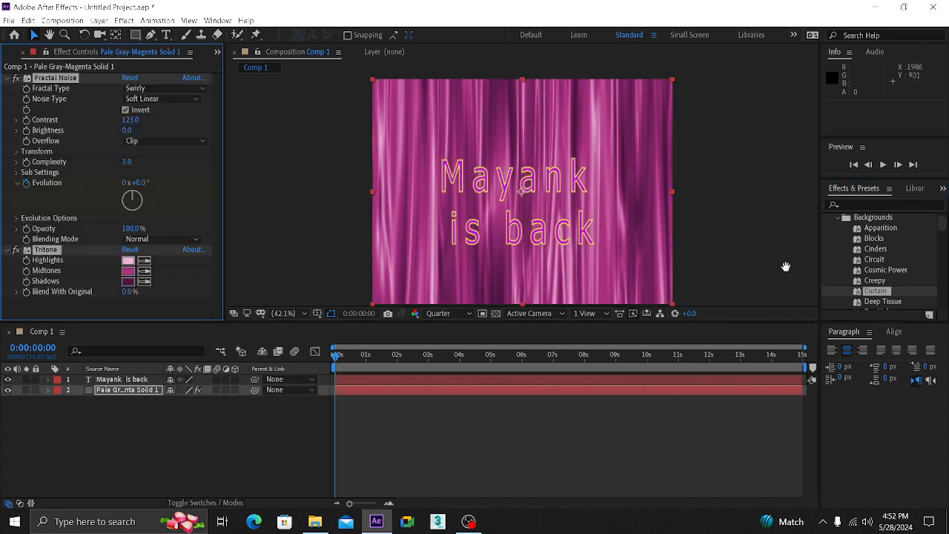
key("space")
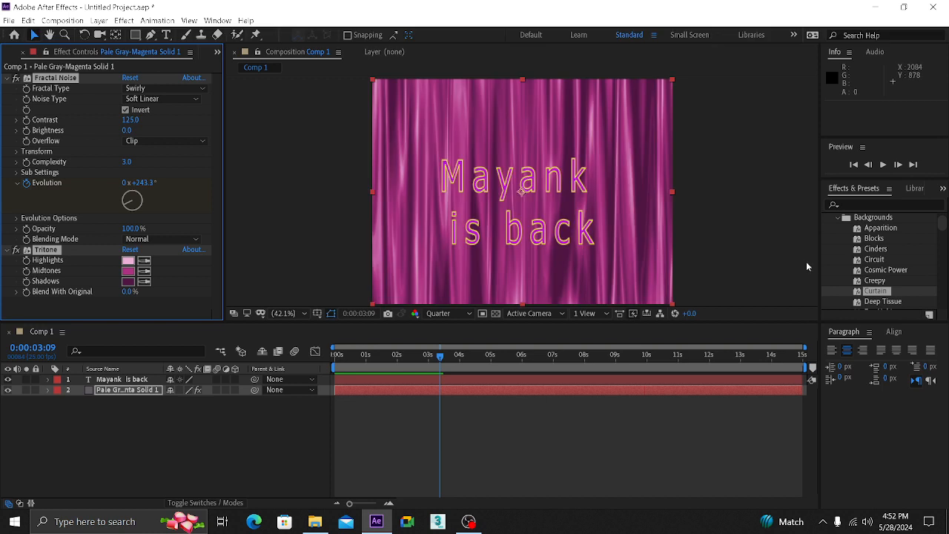
key("ctrl+z")
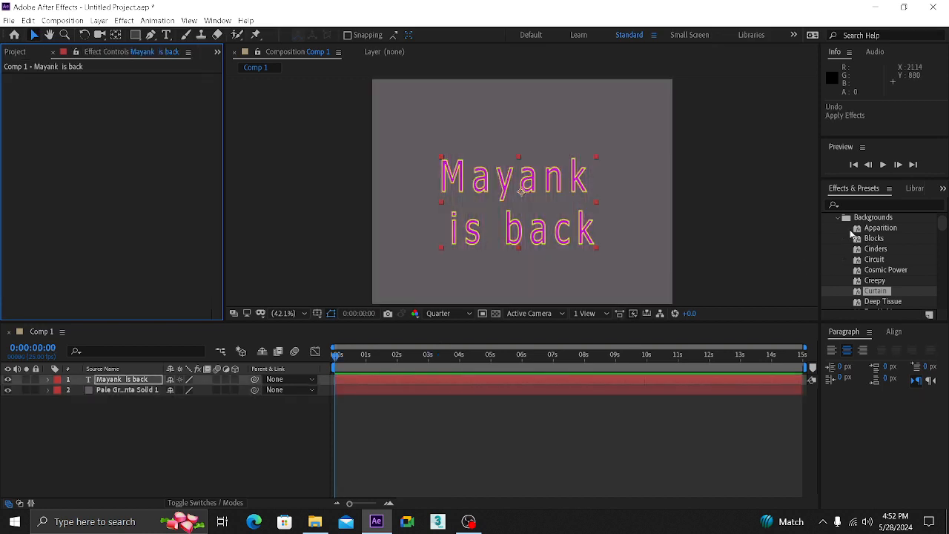
Collapse the Backgrounds presets, enlarge the preset list, and expand the Text animation presets
scroll(846, 228, "up", 1)
left_click(836, 229)
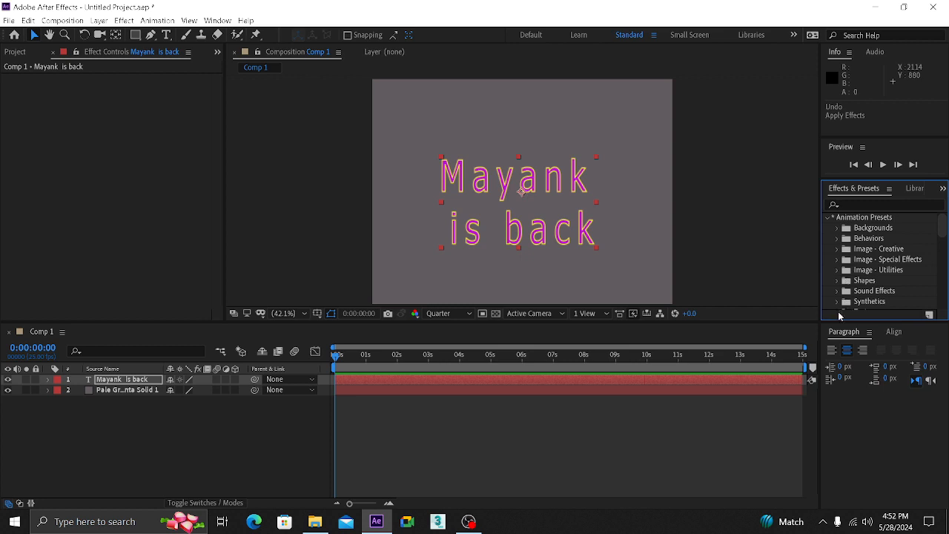
left_click_drag(838, 323, 836, 364)
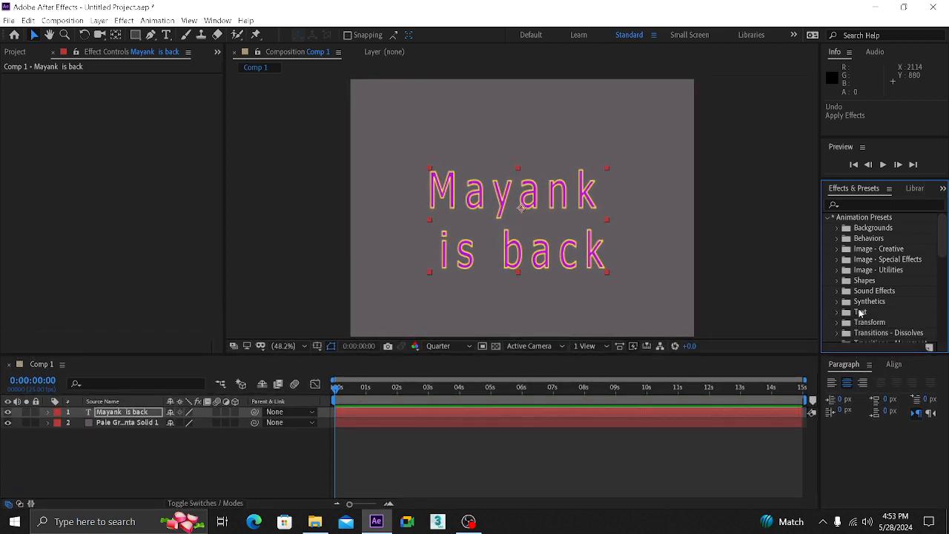
left_click(837, 312)
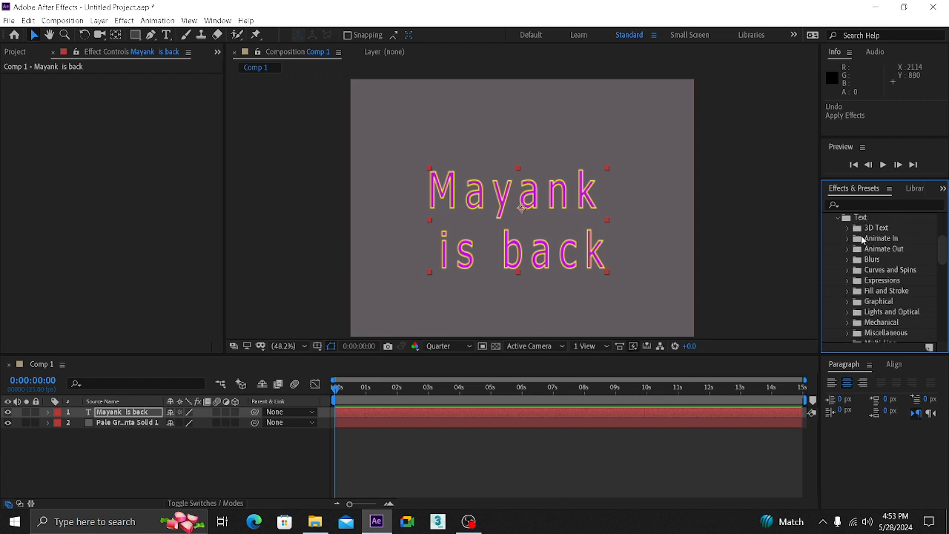
Expand the 3D Text group within the Text animation presets and browse its presets
scroll(865, 256, "down", 4)
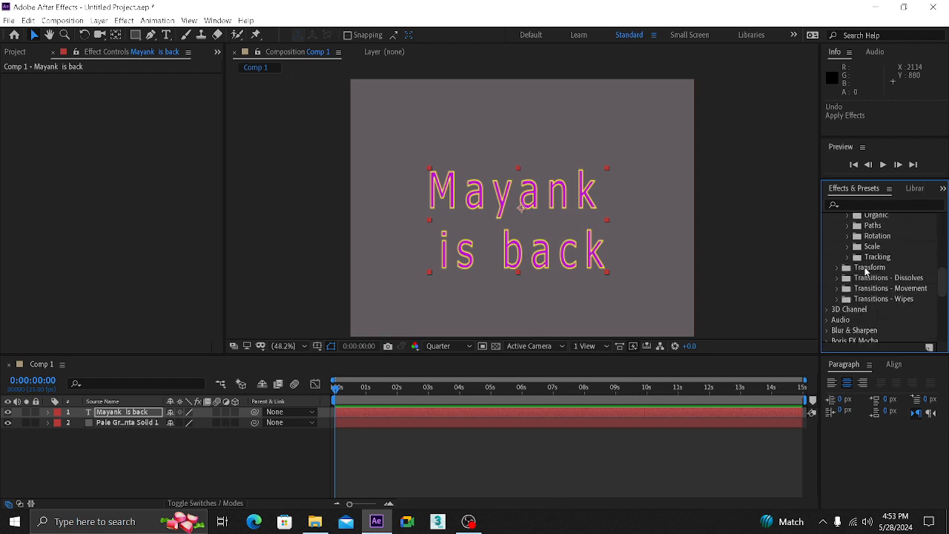
scroll(865, 274, "up", 3)
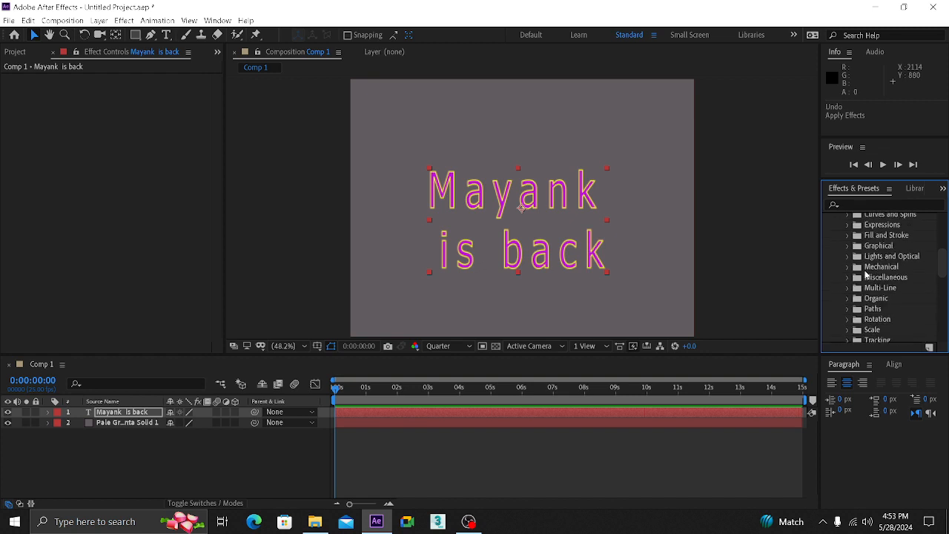
scroll(854, 228, "up", 4)
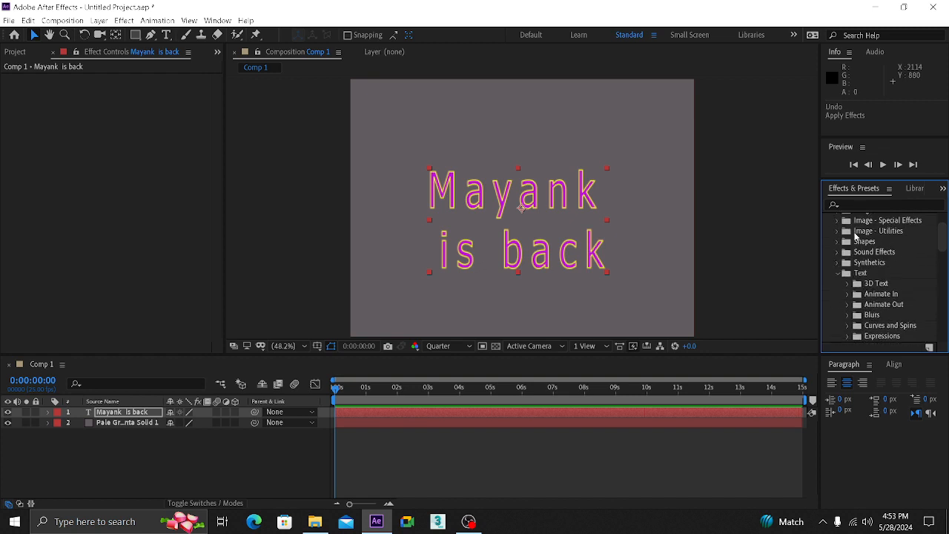
left_click(847, 284)
scroll(871, 260, "down", 6)
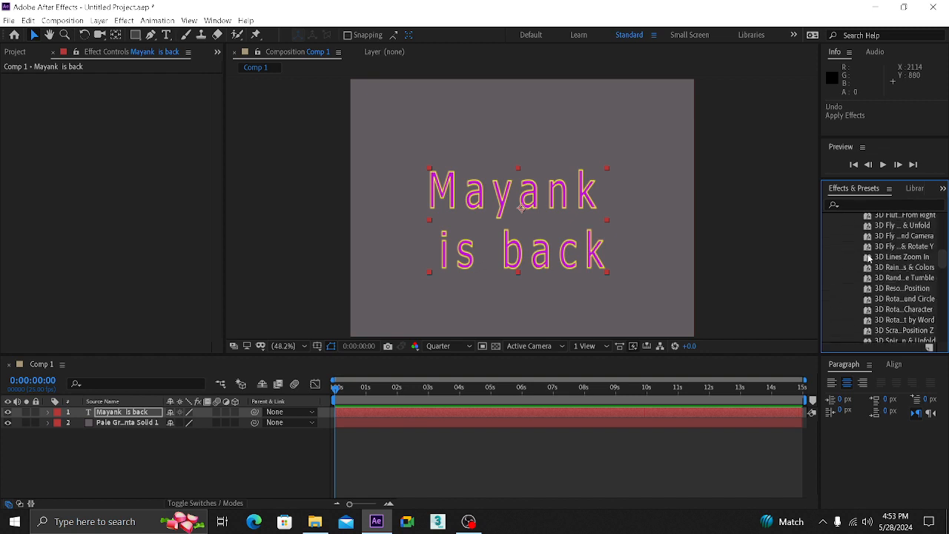
scroll(868, 259, "down", 2)
scroll(869, 259, "up", 5)
Try the 3D Lines Zoom In preset on the title text layer, preview its animation, and undo it
left_click_drag(868, 260, 567, 201)
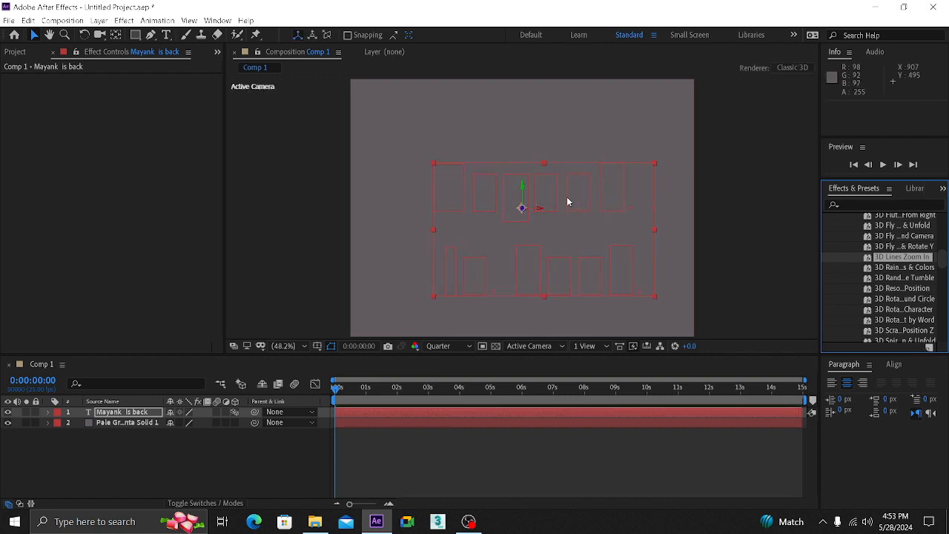
key("space")
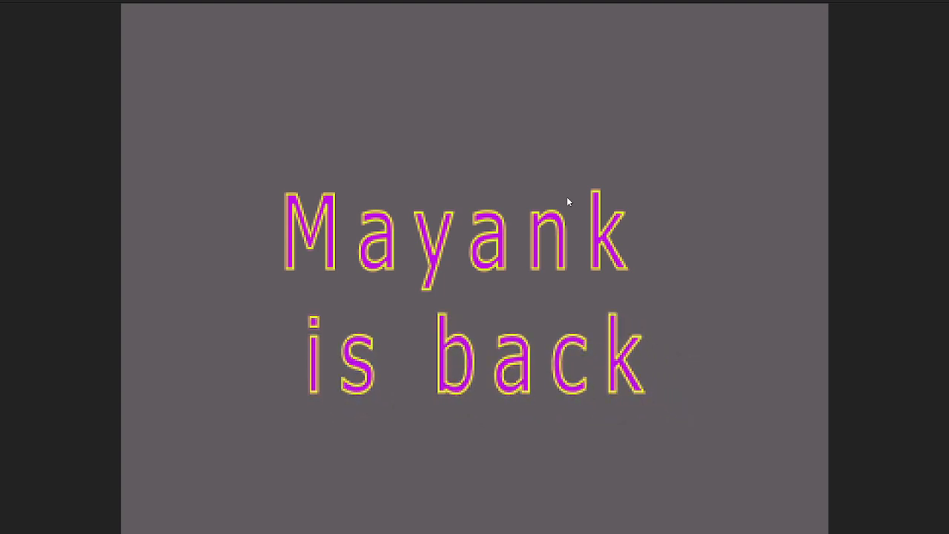
key("space")
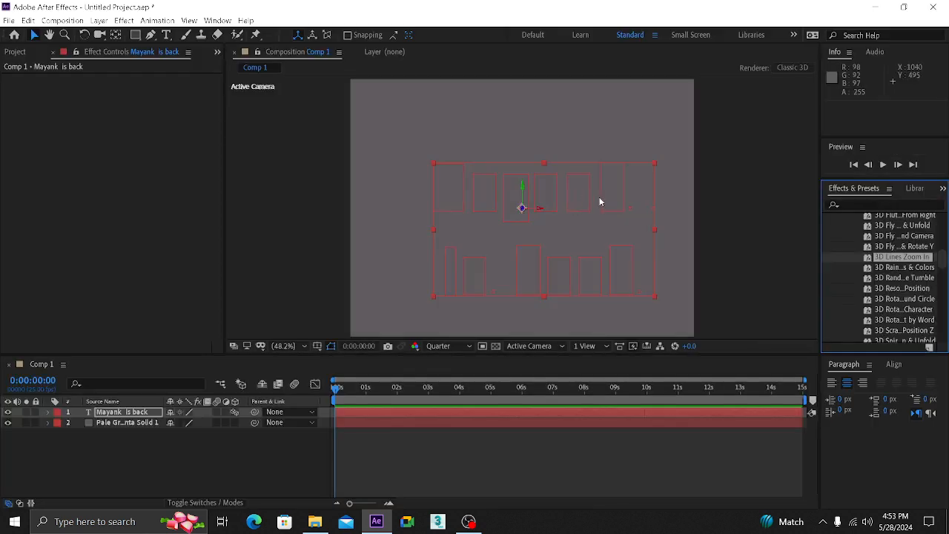
key("ctrl+z")
Try the 3D Rain Down Words & Colors and 3D Random Spike Tumble presets on the title one at a time, previewing each
left_click_drag(901, 267, 593, 211)
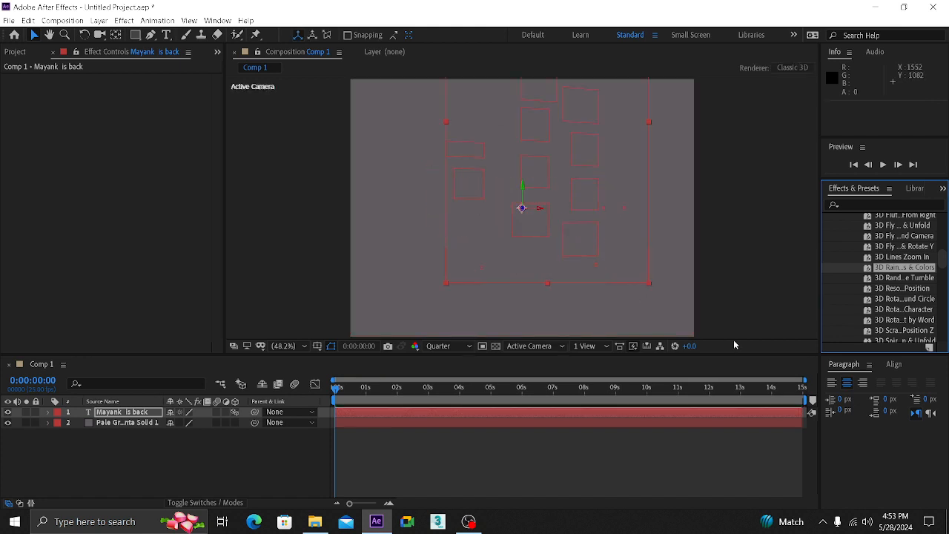
key("space")
left_click(870, 280)
left_click_drag(870, 279, 544, 205)
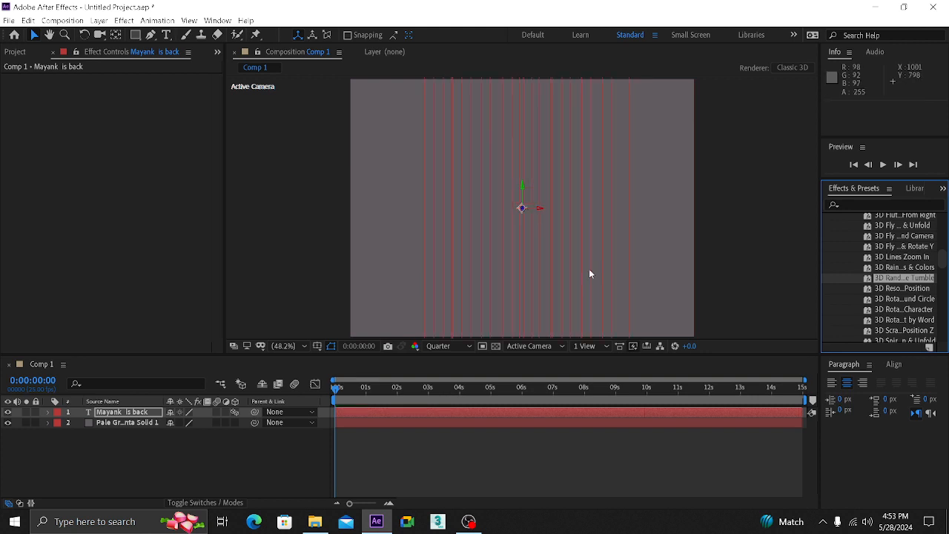
key("space")
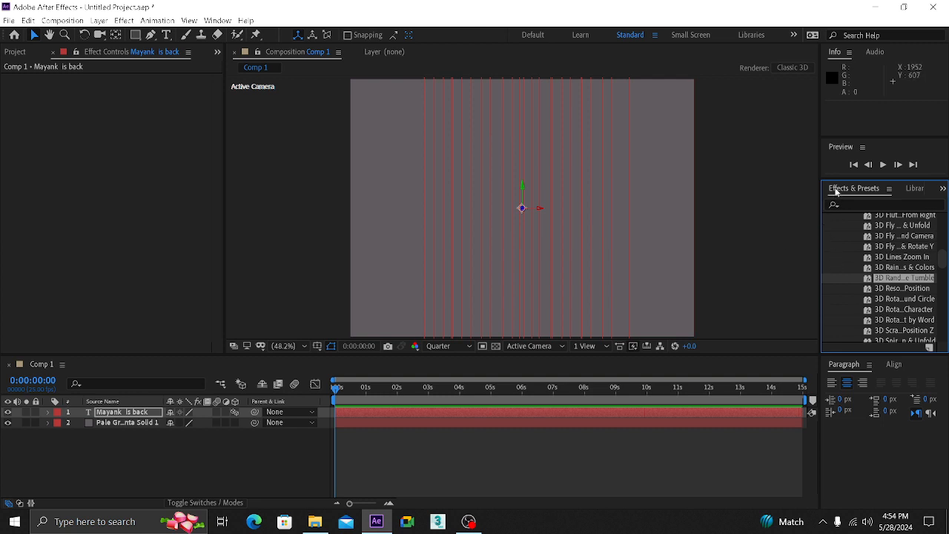
Enlarge Effects & Presets to full size and look through the complete list of 3D Text presets
key("grave")
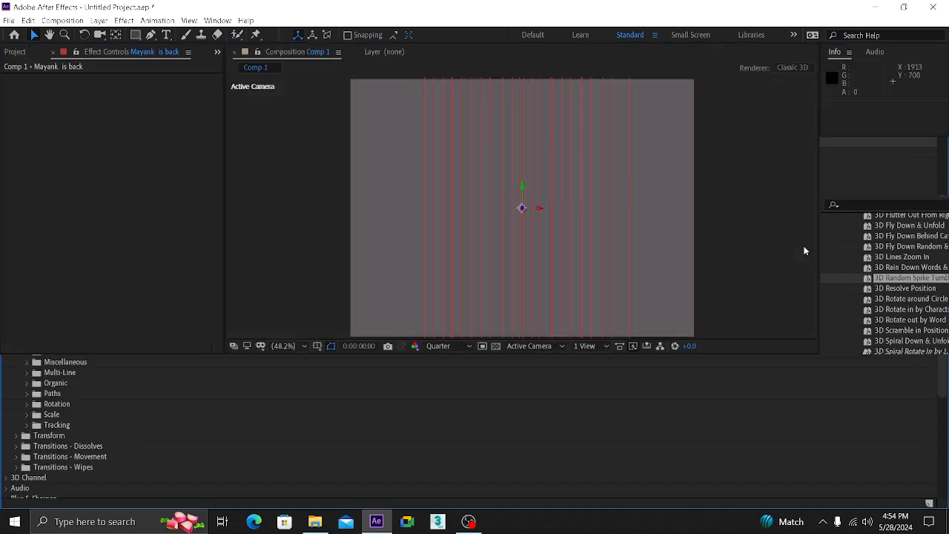
key("grave")
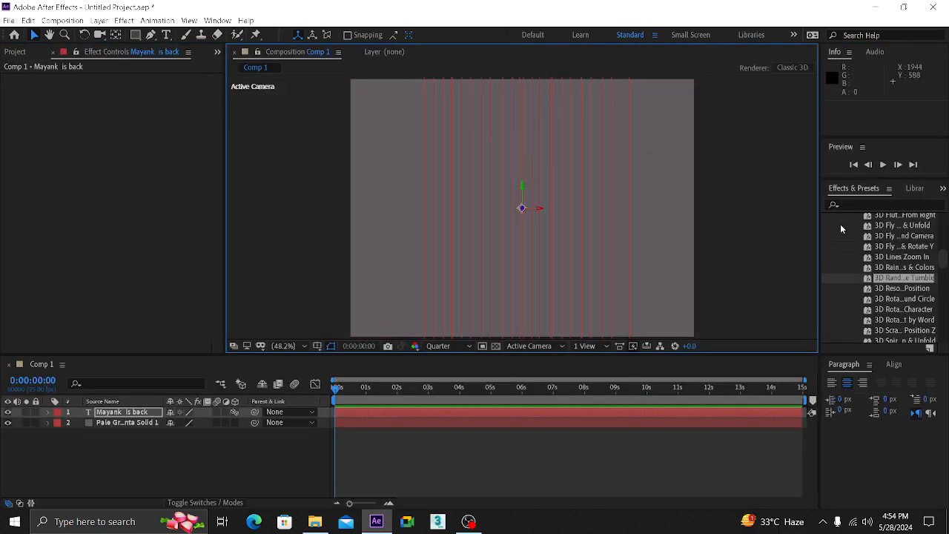
key("grave")
scroll(218, 197, "up", 7)
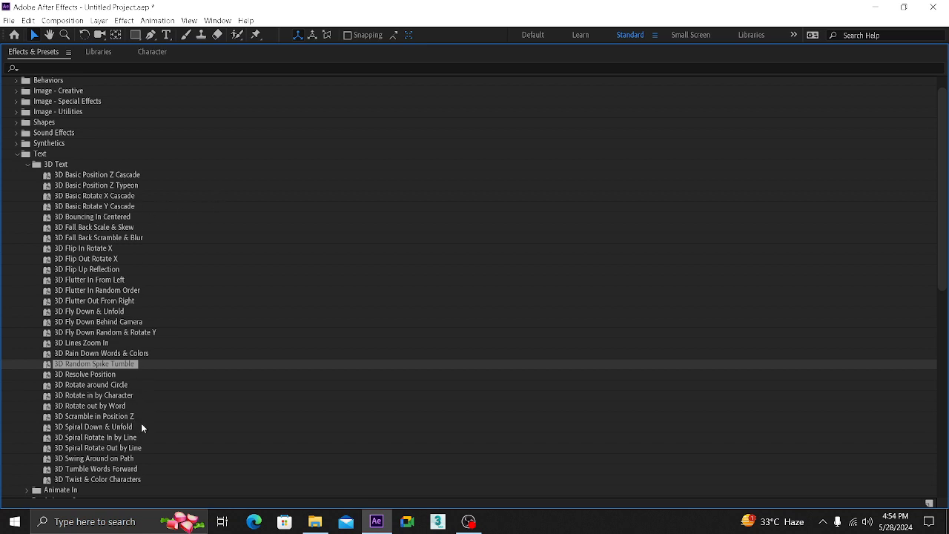
scroll(92, 300, "down", 3)
scroll(88, 319, "down", 3)
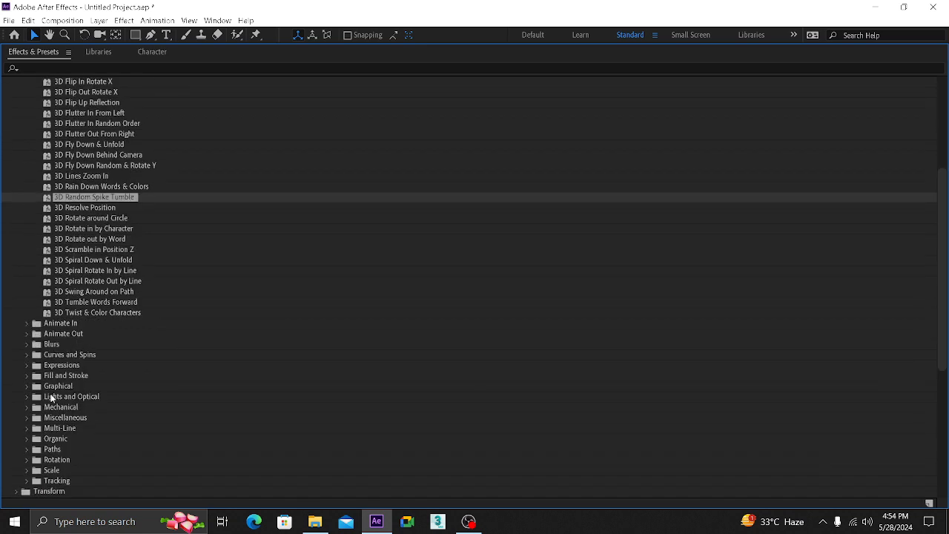
scroll(41, 401, "down", 3)
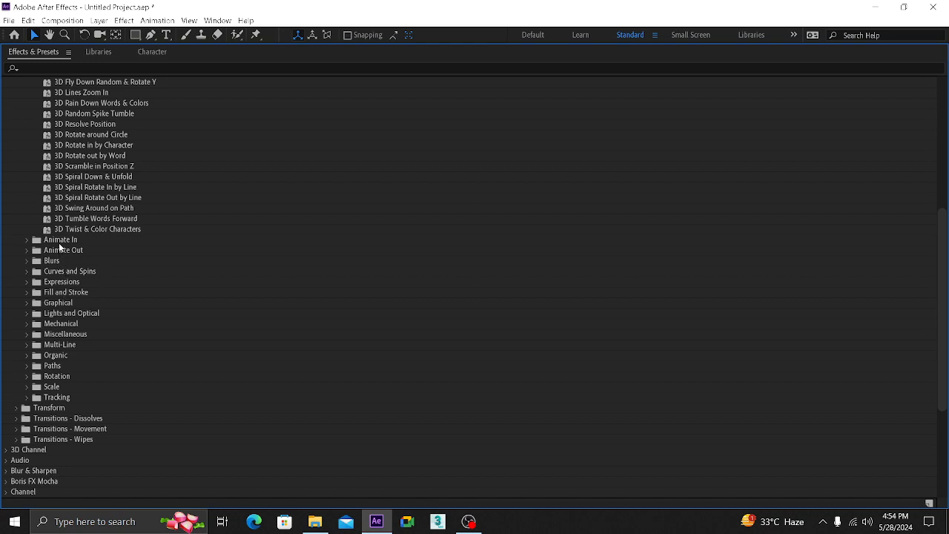
scroll(66, 234, "up", 3)
scroll(65, 234, "up", 5)
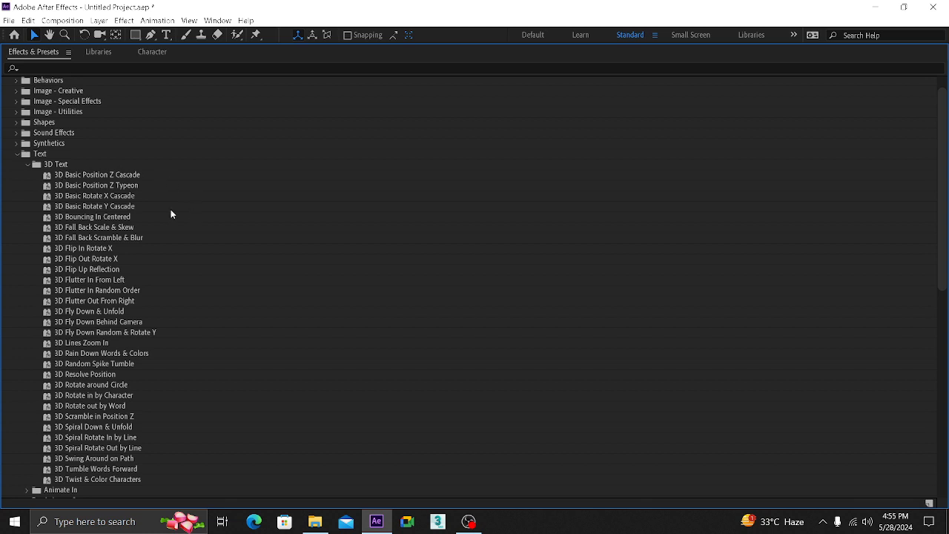
left_click(82, 176)
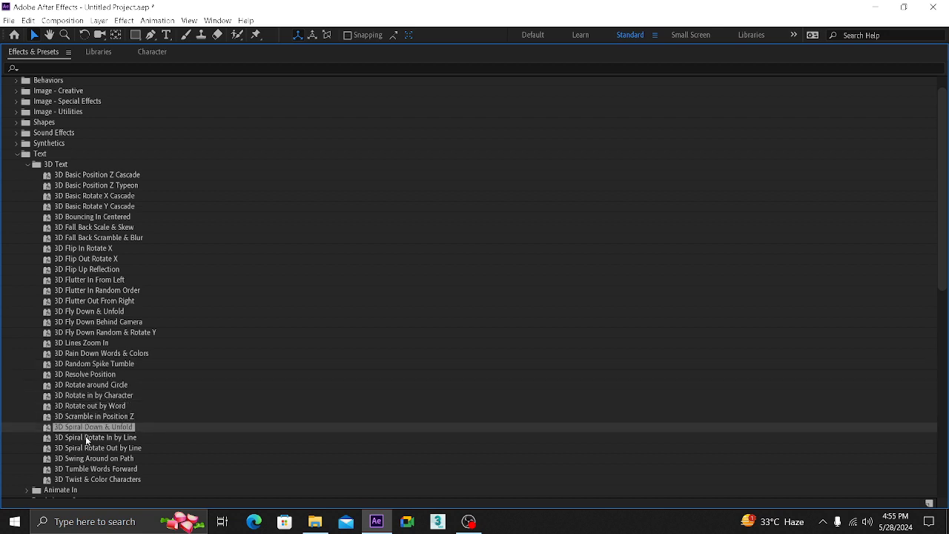
left_click(99, 480)
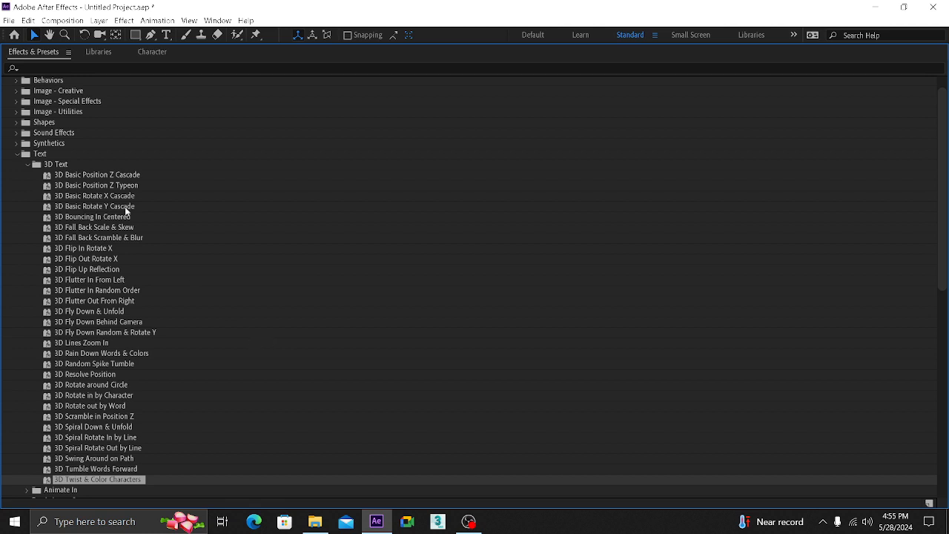
Look into the Animate In and Animate Out preset groups with 3D Text collapsed, and restore the normal workspace layout
left_click(27, 165)
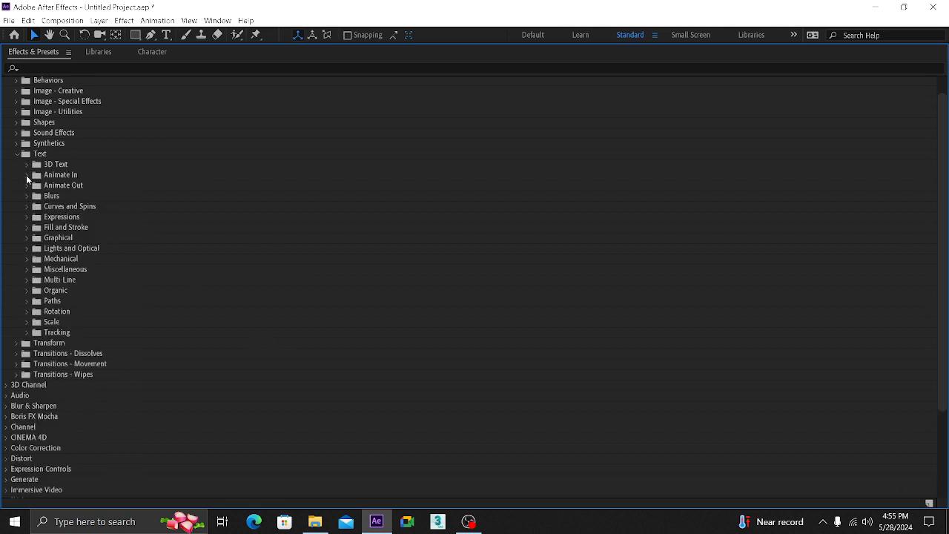
left_click(26, 175)
left_click(26, 175)
left_click(27, 185)
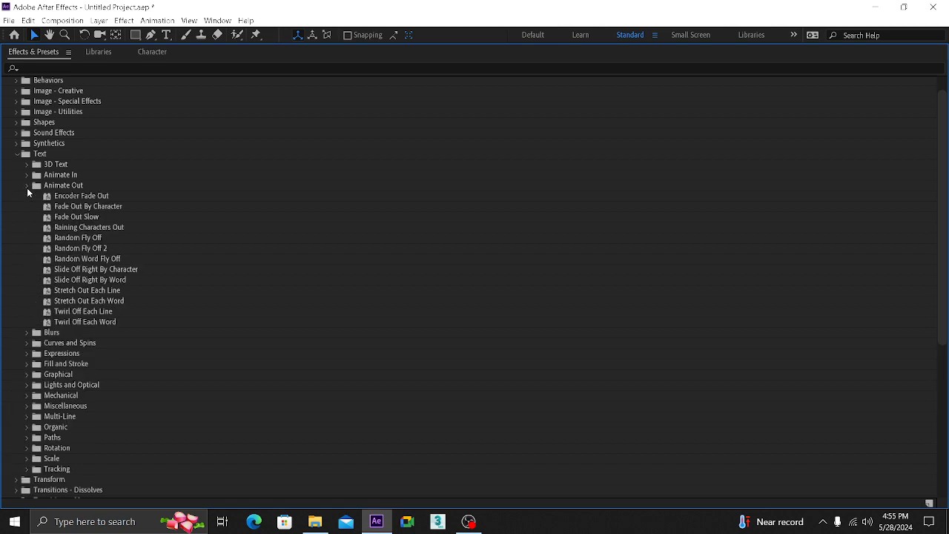
left_click(28, 186)
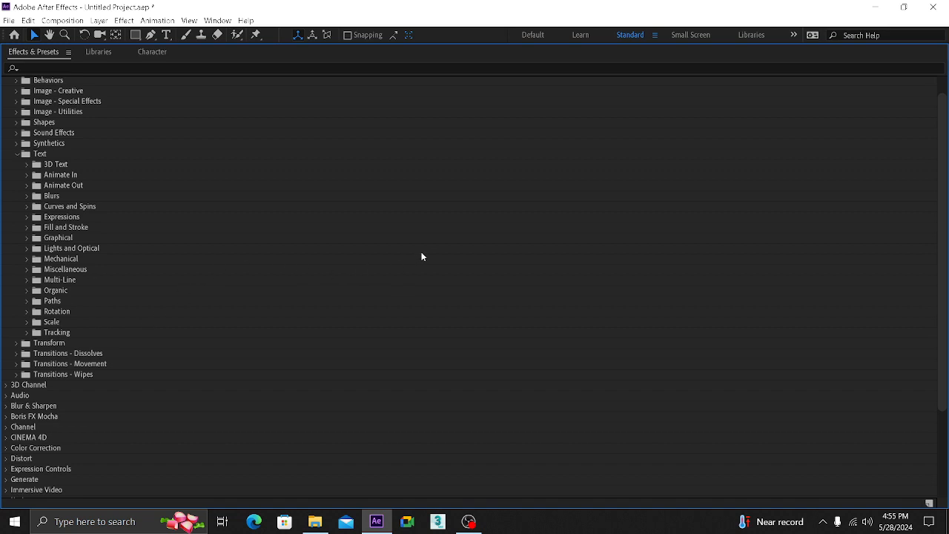
key("grave")
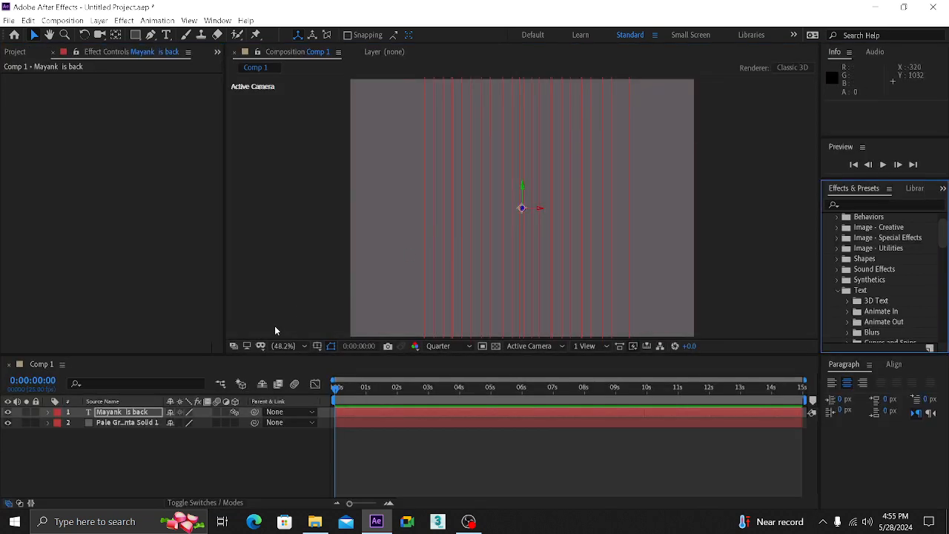
Delete the title text layer and the Pale Gray-Magenta solid layer from Comp 1
left_click(123, 414)
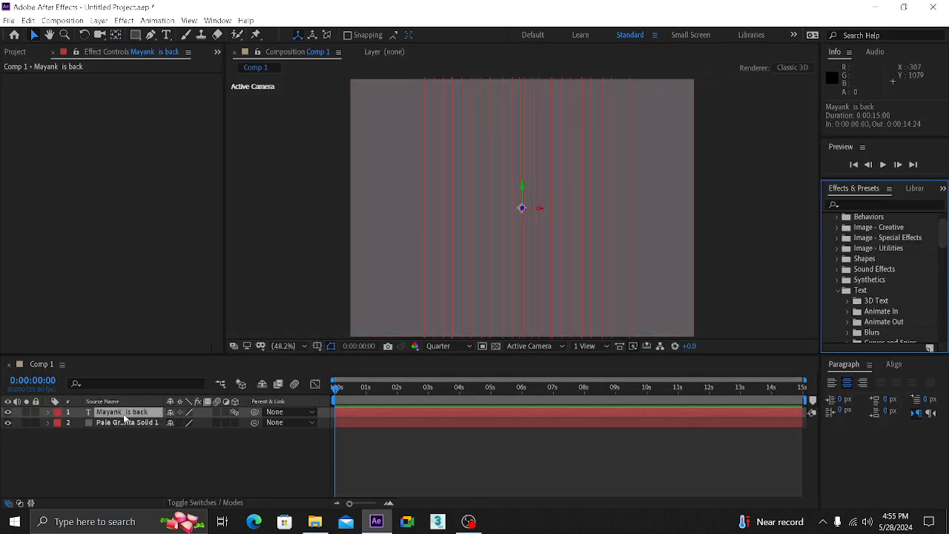
key("Delete")
left_click(136, 427)
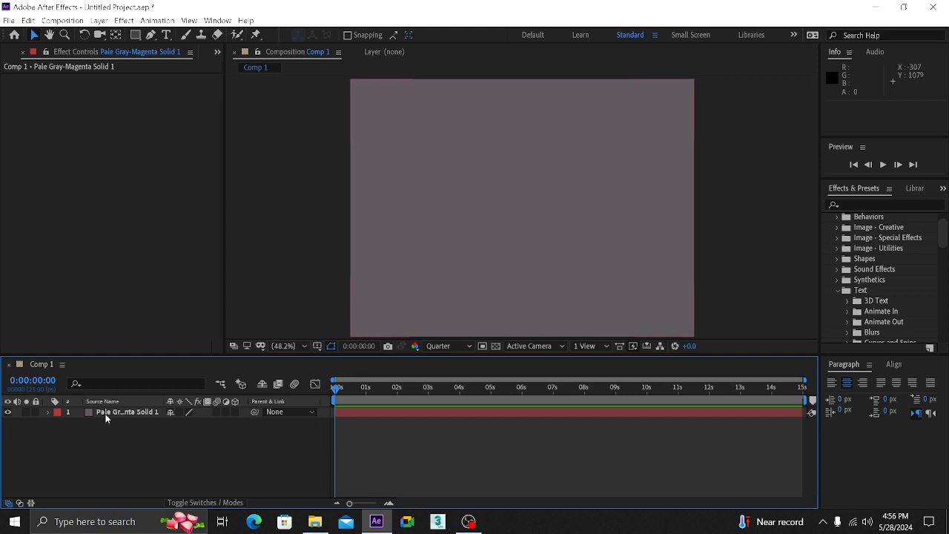
left_click(107, 416)
key("Delete")
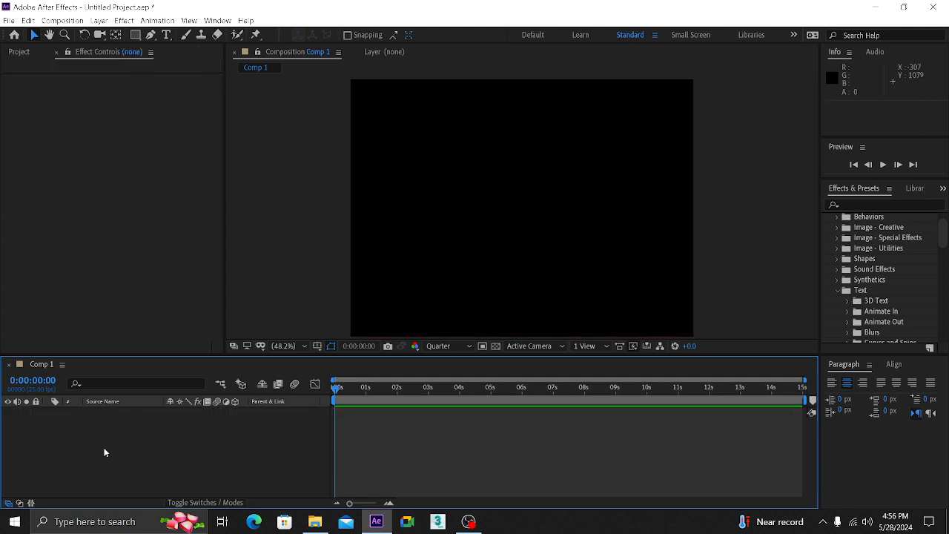
Create an empty shape layer in Comp 1 and expand its Transform properties in the timeline
right_click(119, 445)
mouse_move(205, 323)
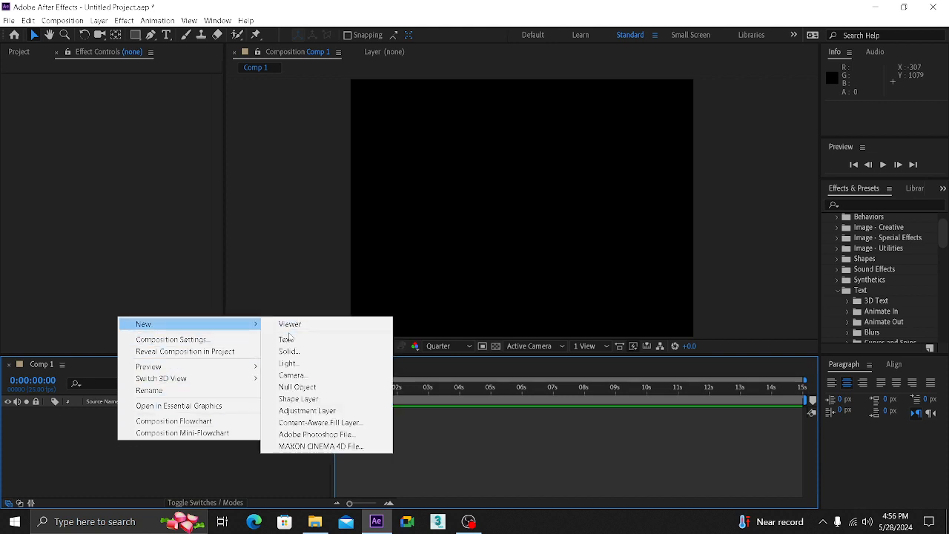
left_click(291, 399)
key("q")
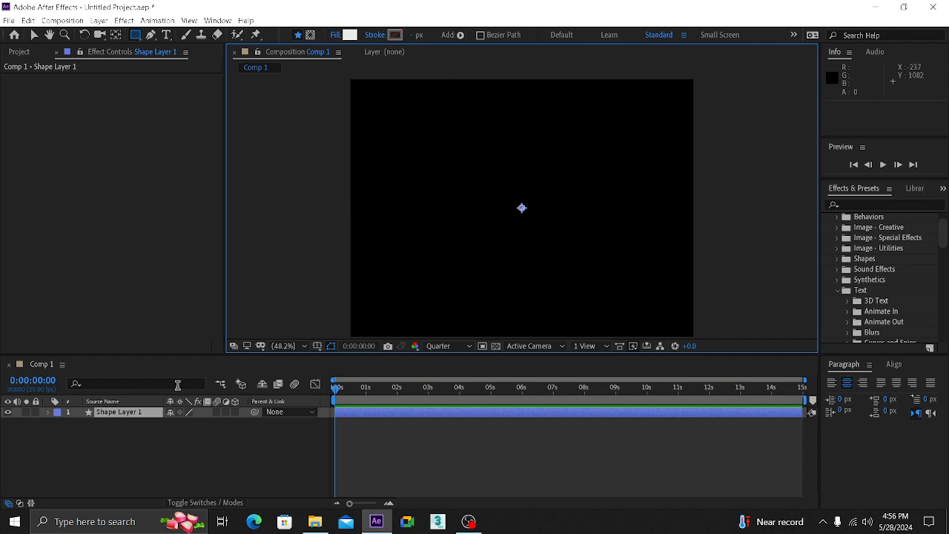
left_click(48, 412)
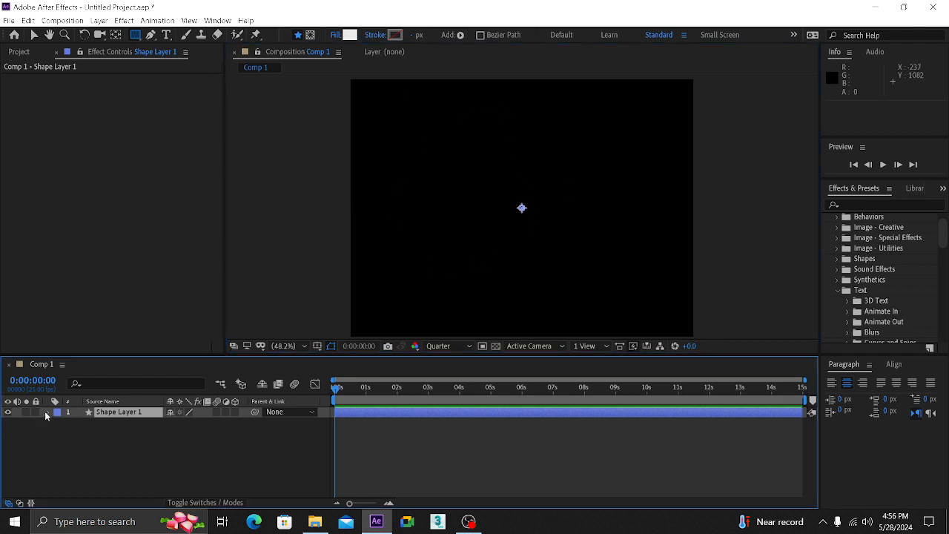
left_click(58, 433)
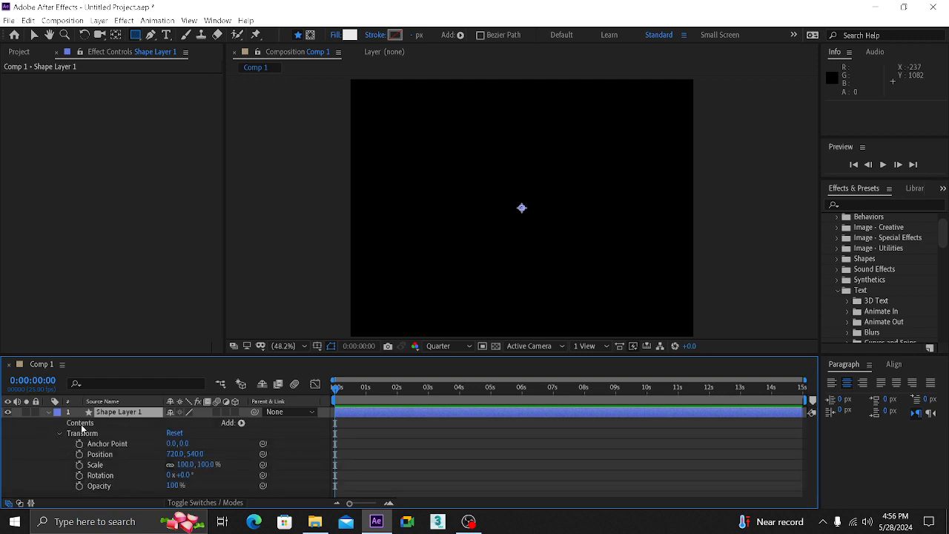
Add a Rectangle path to the shape layer's contents
left_click(80, 424)
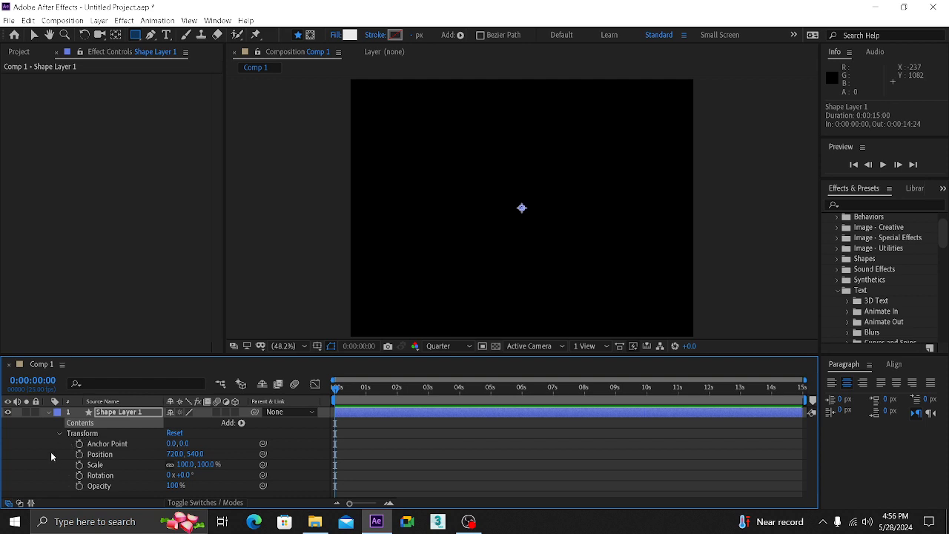
left_click(241, 422)
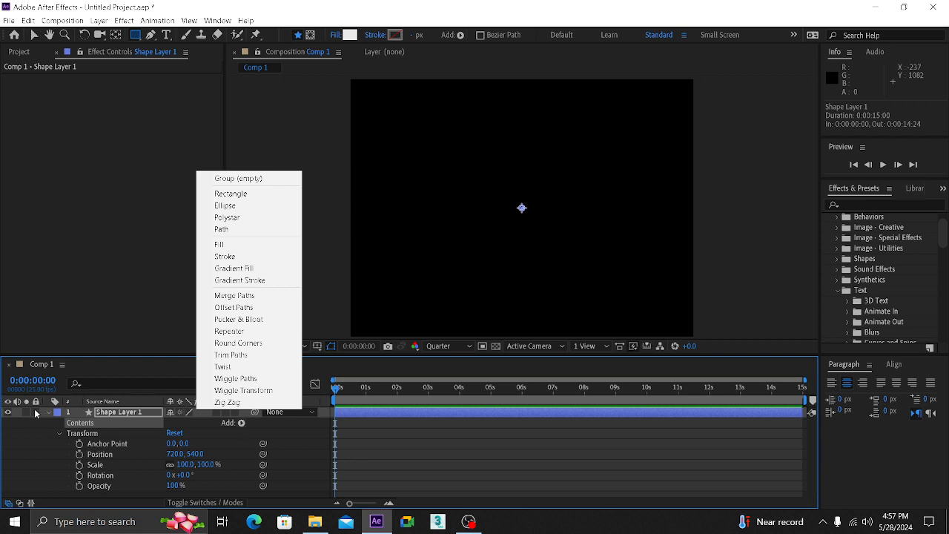
left_click(247, 196)
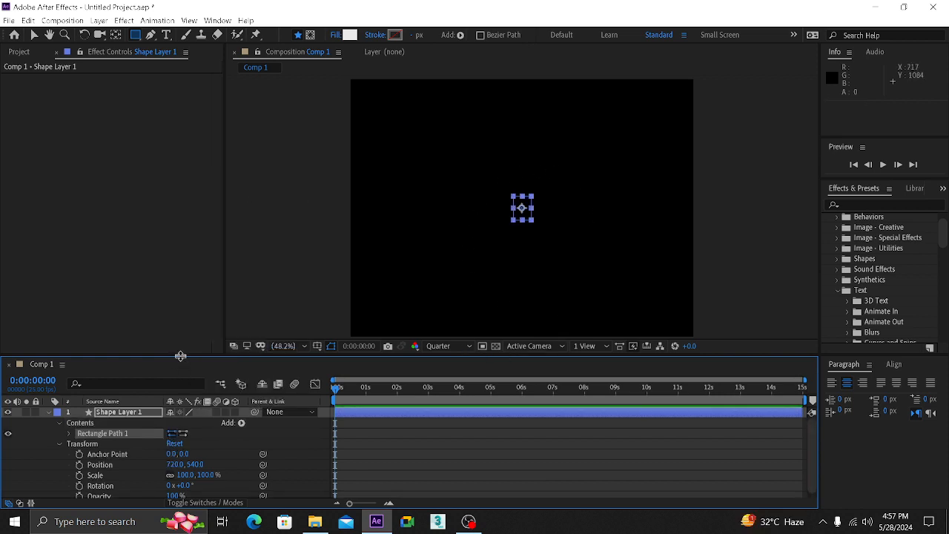
Enlarge the timeline area, expand the rectangle path's properties, and set its size to 254 by 254
left_click_drag(180, 356, 194, 293)
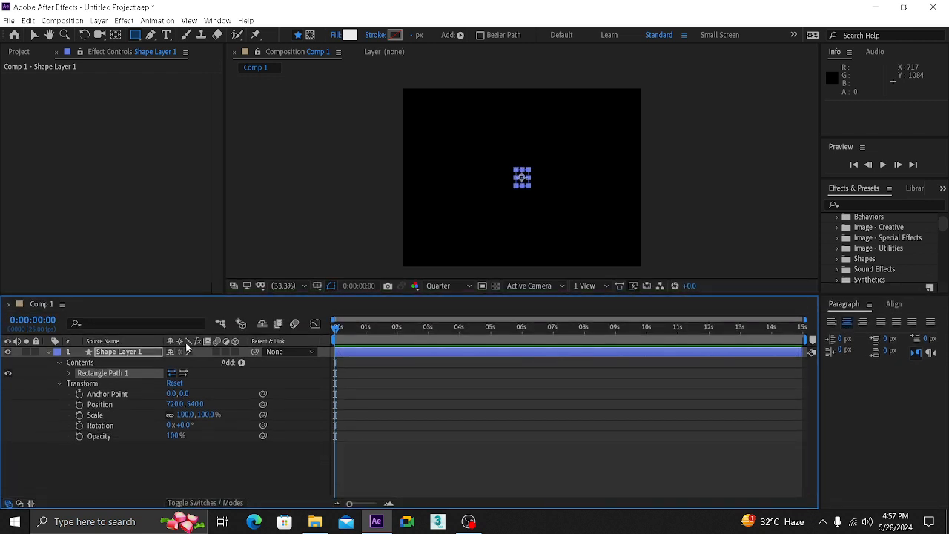
left_click(70, 373)
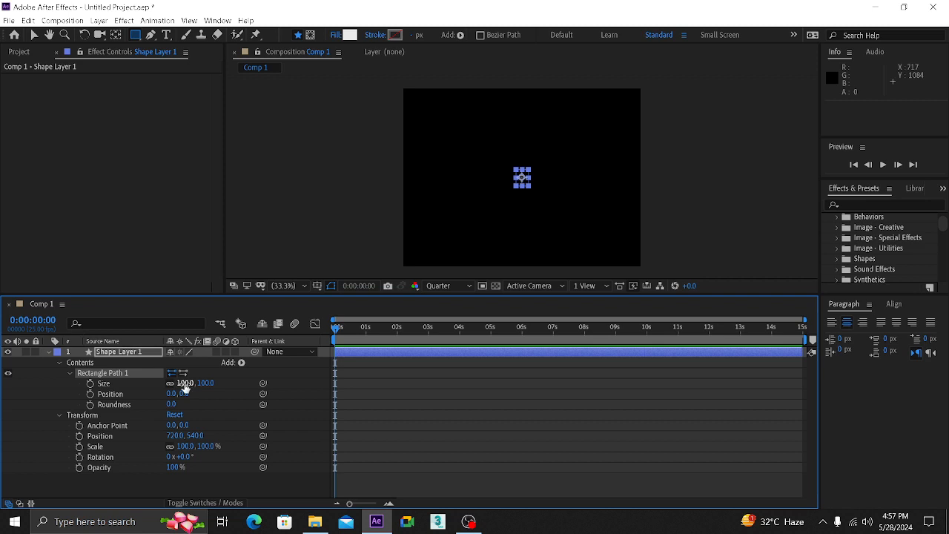
left_click_drag(185, 383, 281, 382)
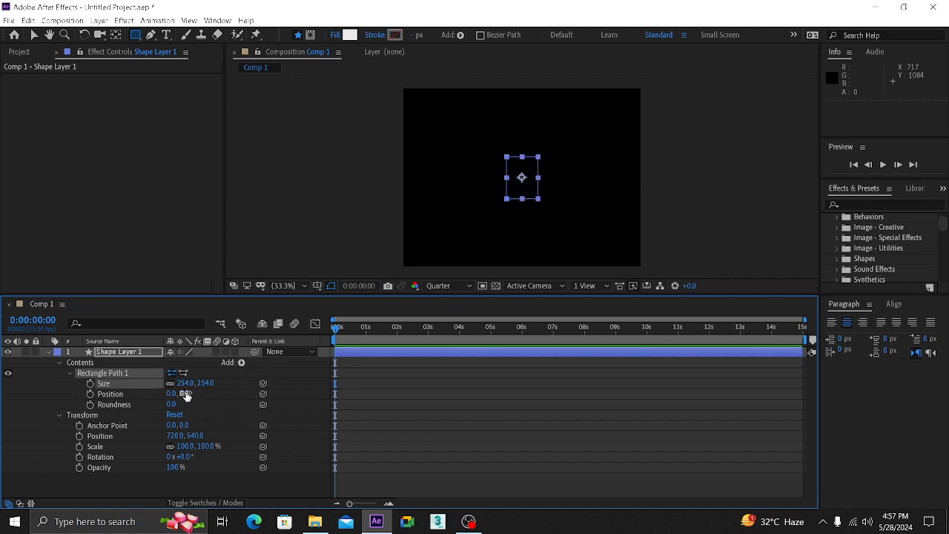
Try shifting the rectangle path vertically by 16, undo the shift, and set the path's roundness to 58
left_click_drag(183, 394, 190, 399)
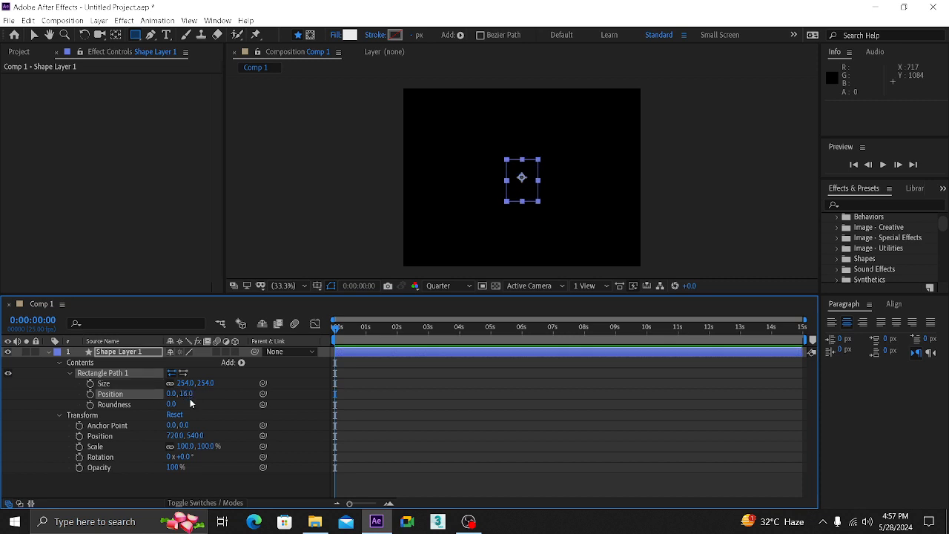
key("ctrl+z")
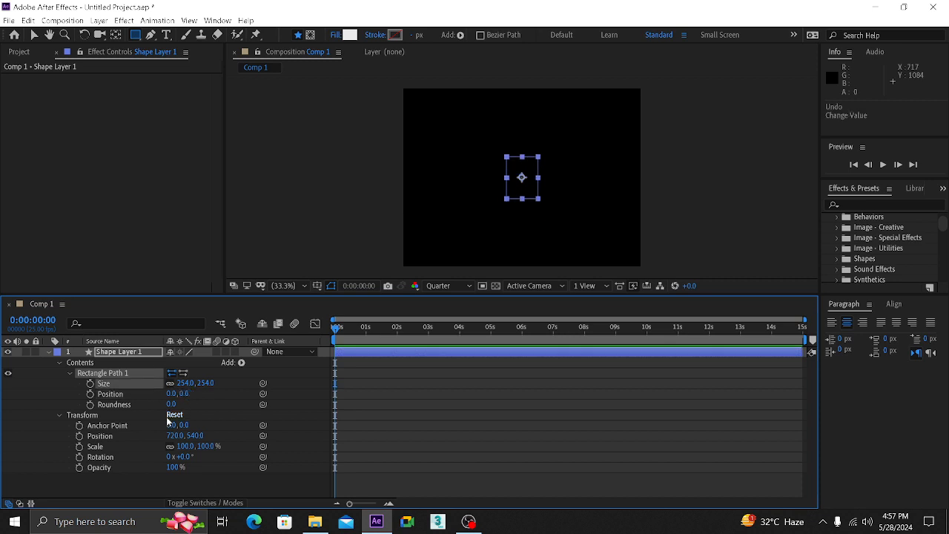
left_click_drag(171, 404, 214, 413)
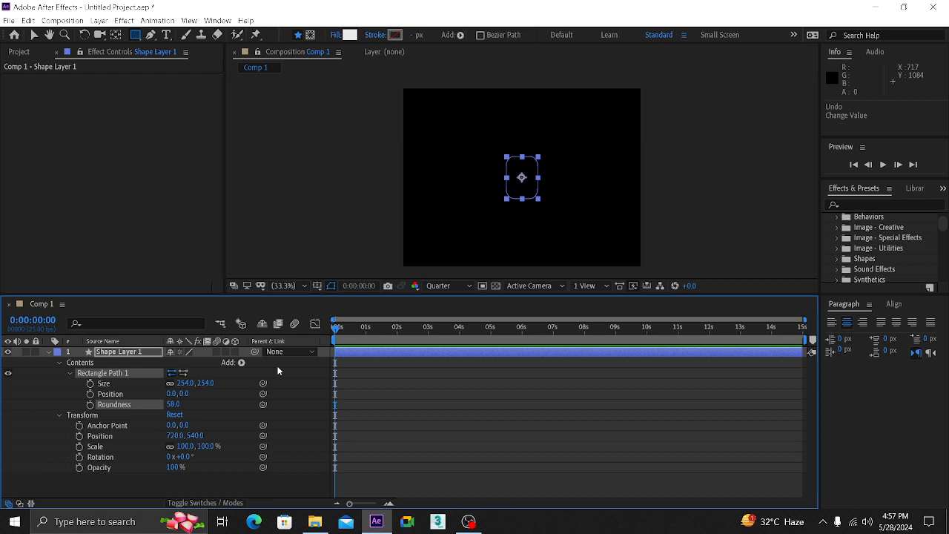
Add a Fill to the shape layer's contents and expand its properties, keeping the fill opacity at 100%
left_click(241, 363)
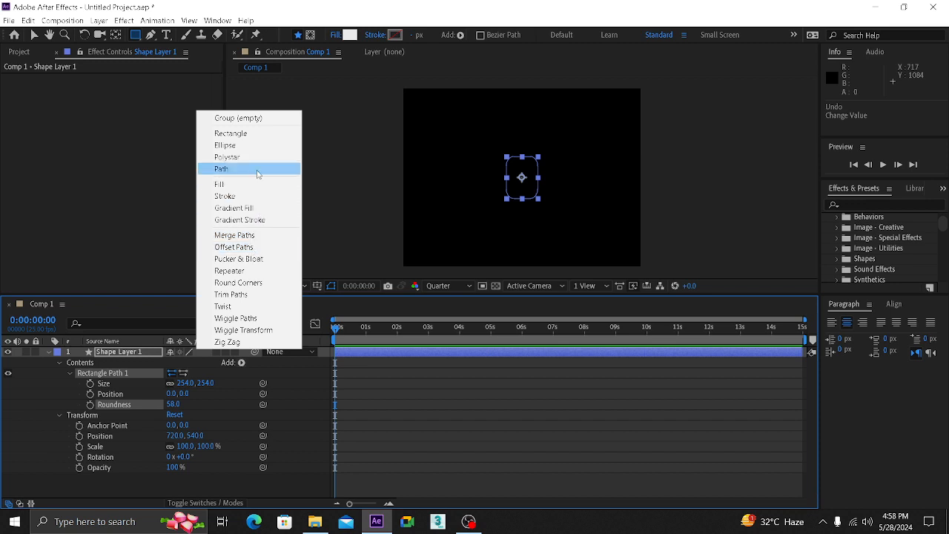
left_click(219, 184)
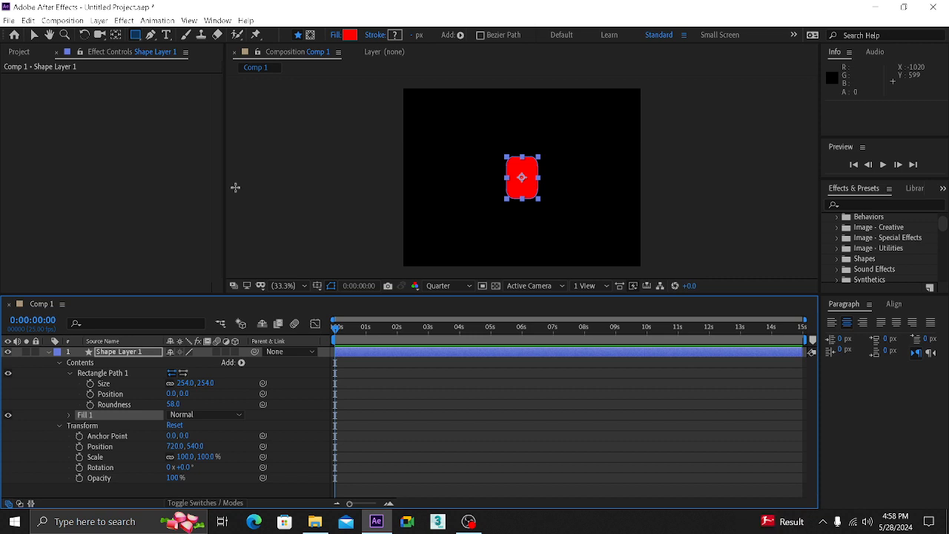
left_click(69, 415)
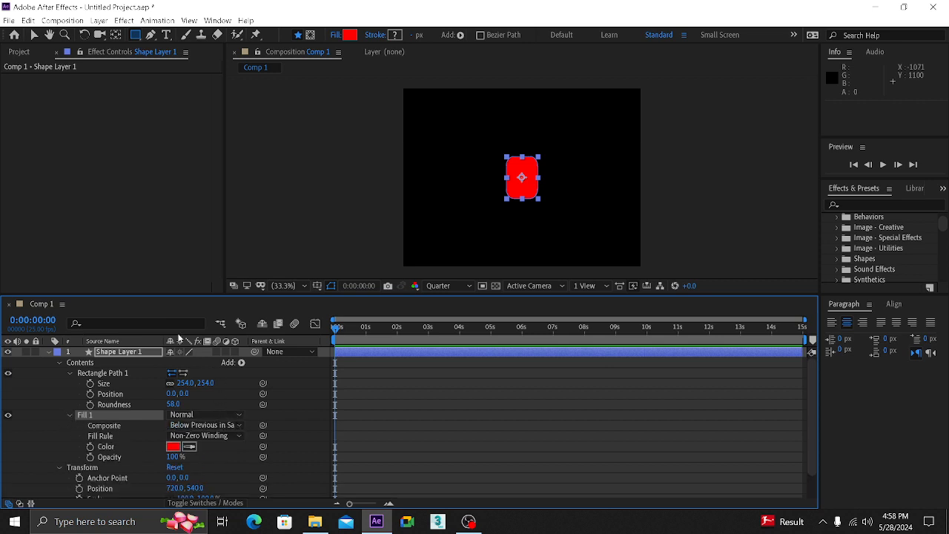
scroll(225, 401, "down", 2)
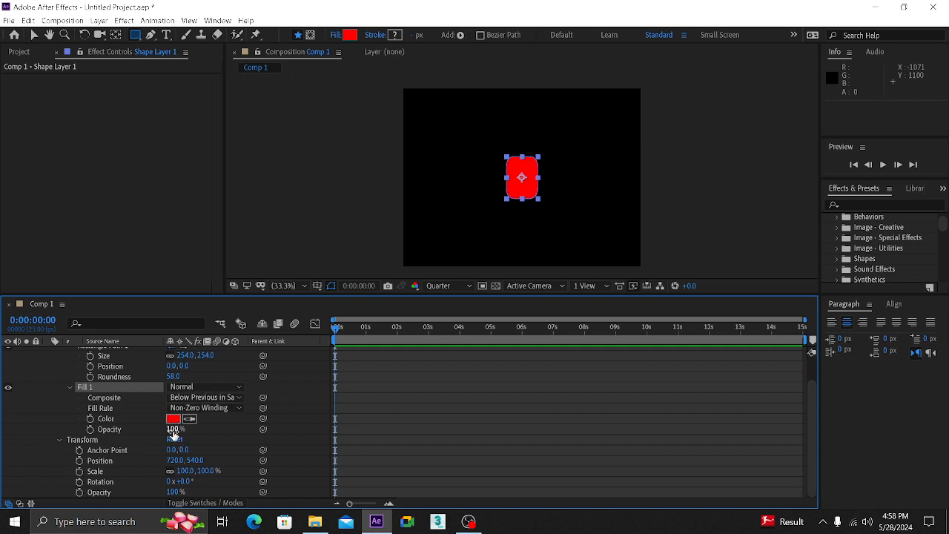
left_click_drag(173, 431, 288, 431)
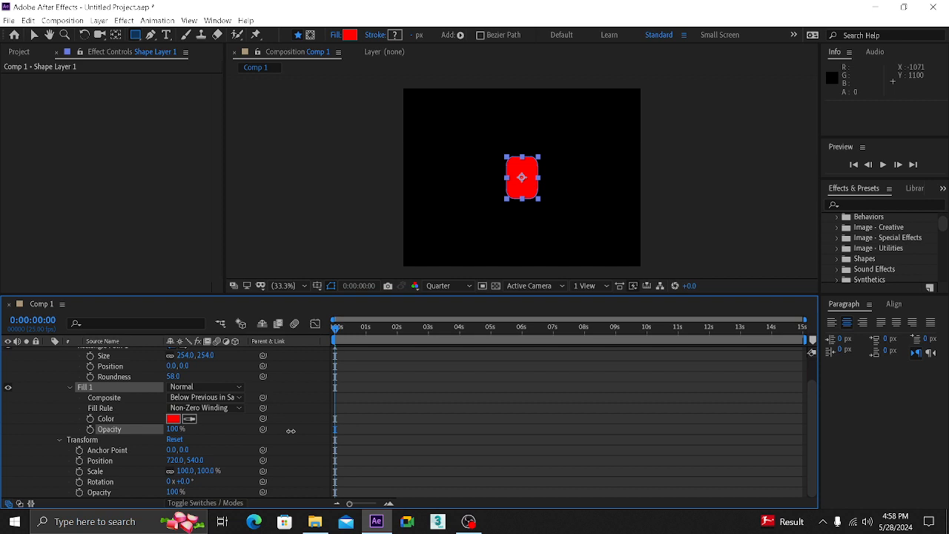
Change the fill color of the rounded rectangle to blue, 0028FF
left_click(174, 419)
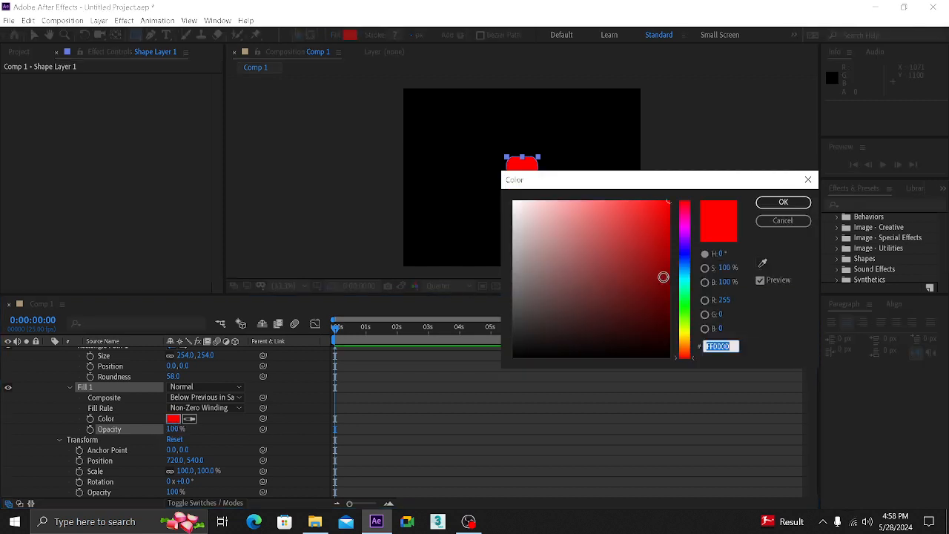
left_click(685, 257)
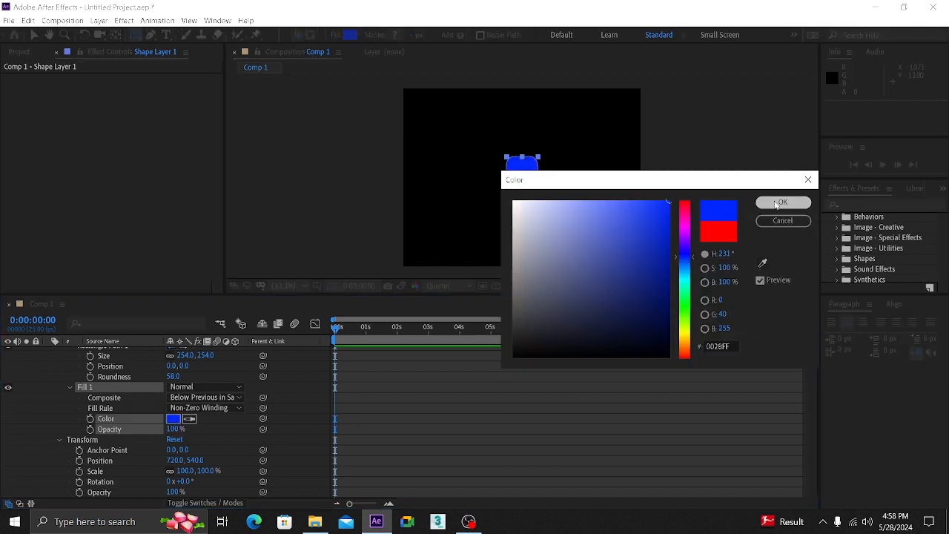
left_click(779, 203)
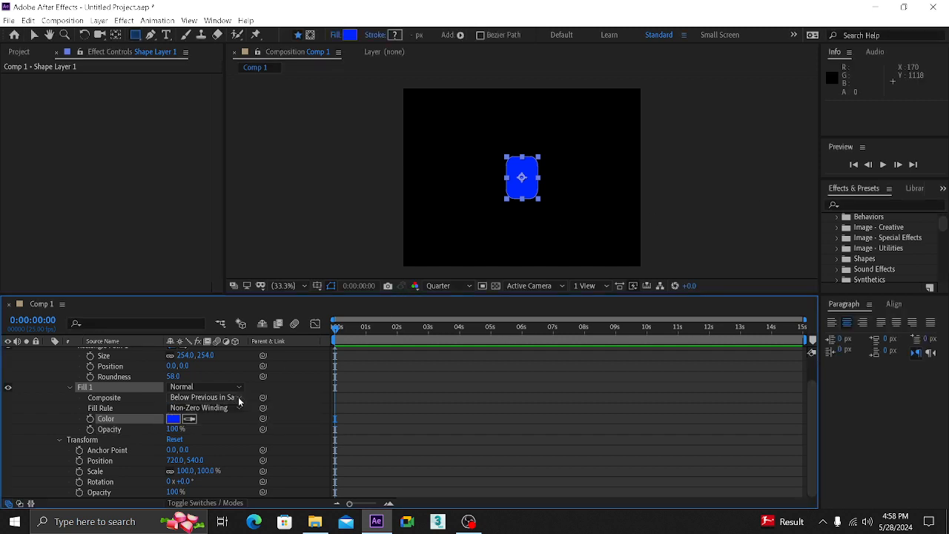
Examine the fill's composite order and blend mode choices, keeping Below Previous in Same Group and Normal
left_click(239, 401)
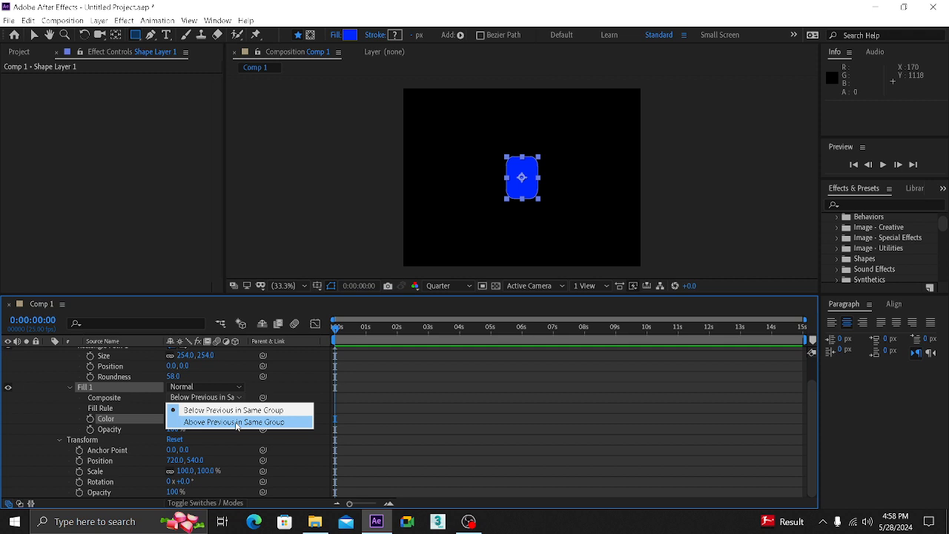
left_click(223, 410)
left_click(214, 387)
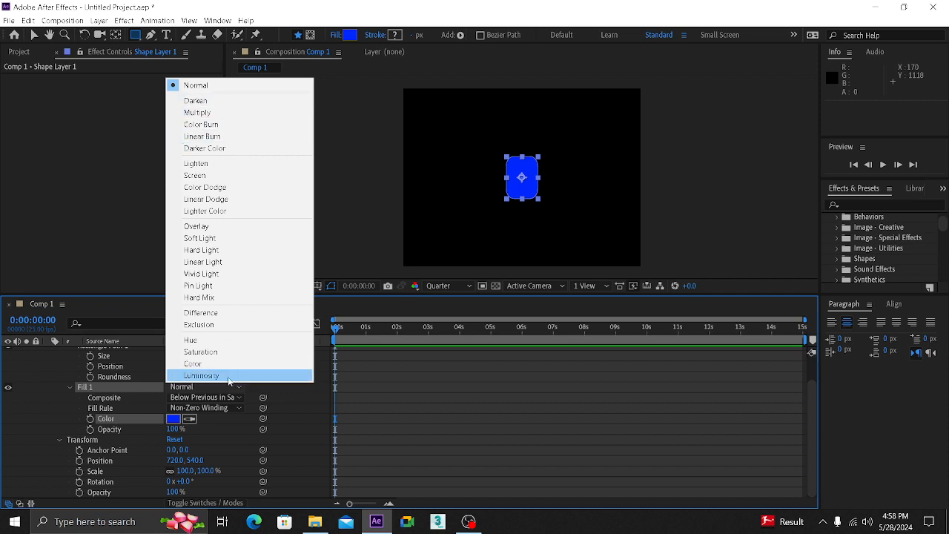
left_click(126, 394)
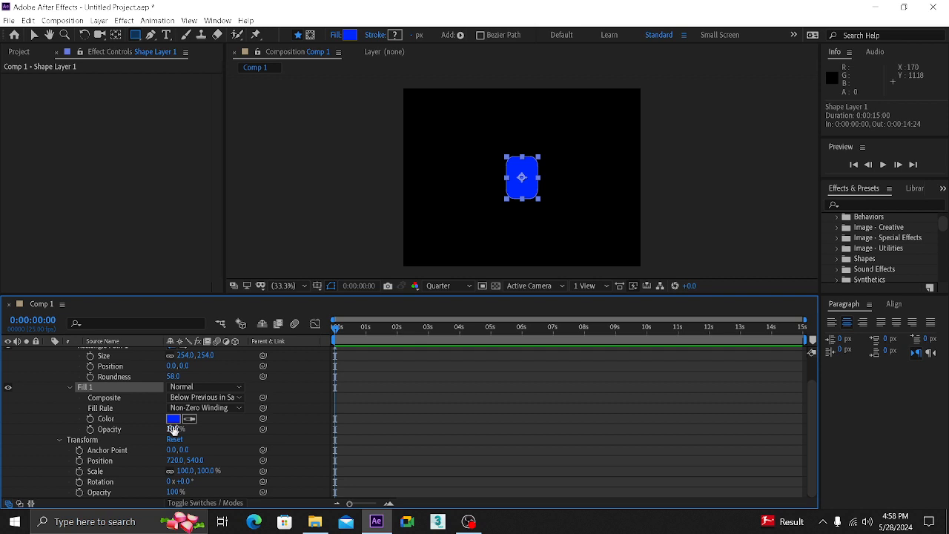
Delete the Fill from the shape layer's contents and add a Stroke in its place
scroll(203, 419, "up", 2)
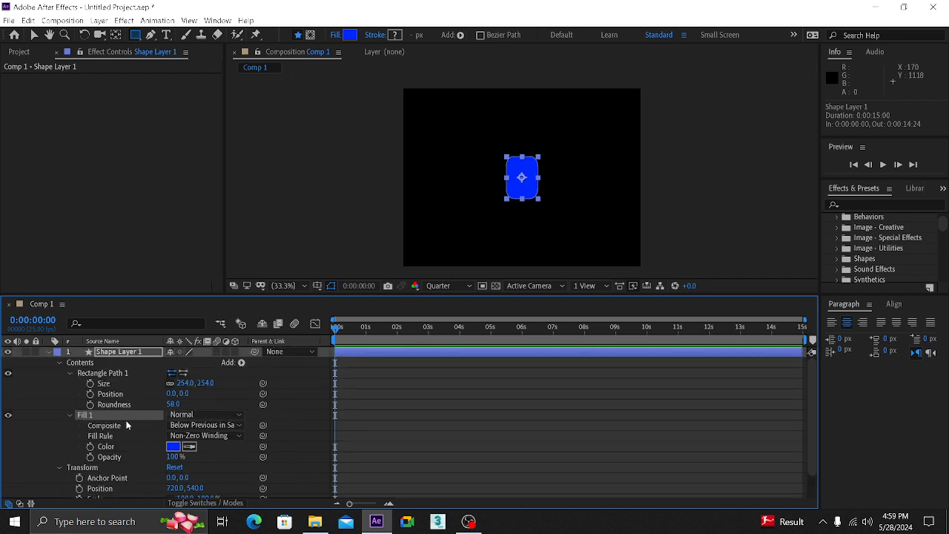
key("Delete")
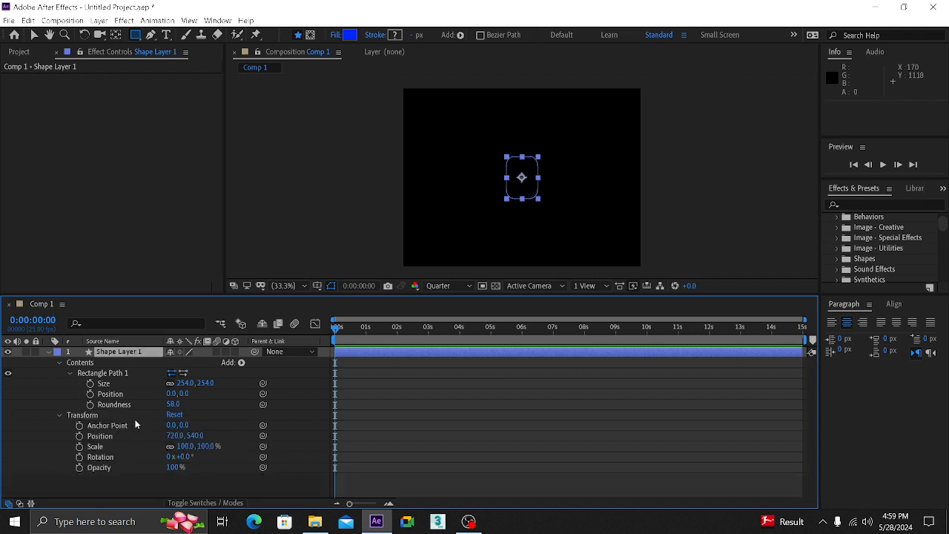
left_click(241, 363)
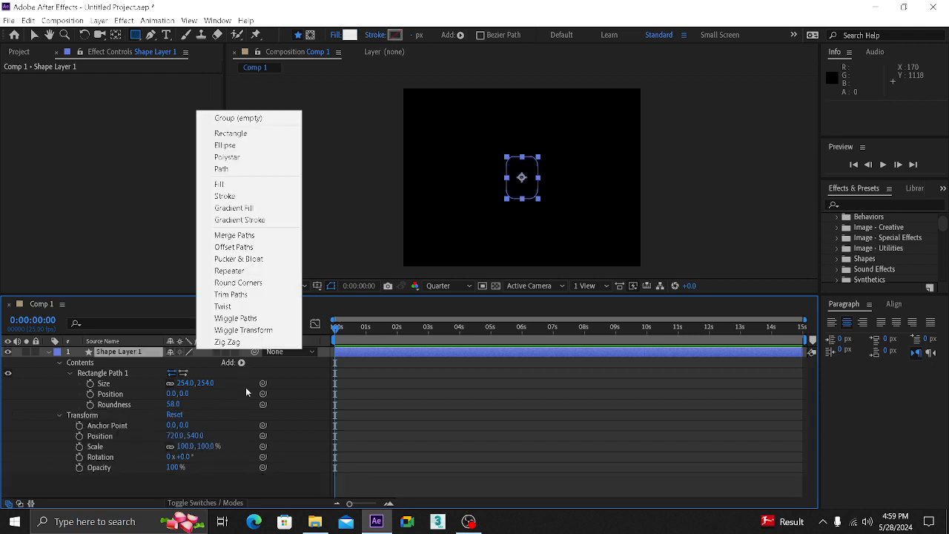
left_click(261, 198)
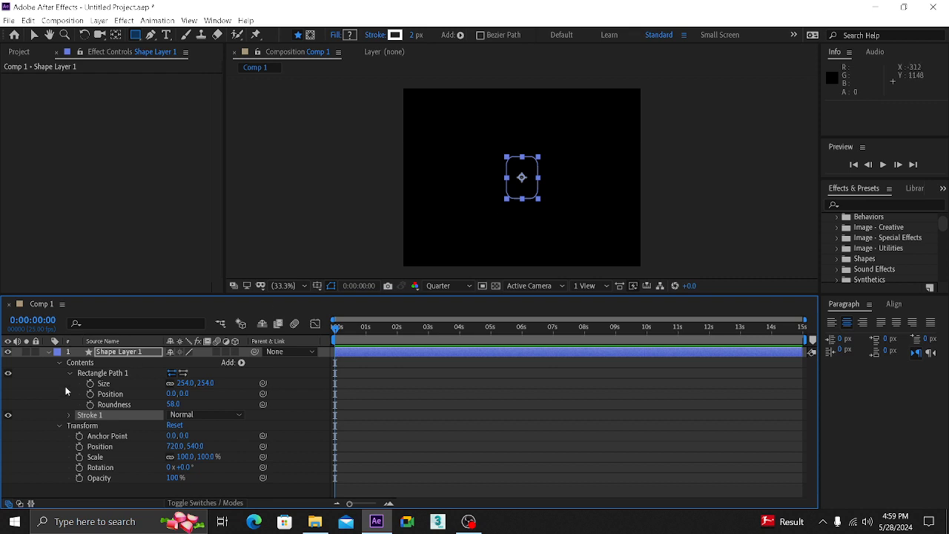
Expand the stroke's properties and set its stroke width to 21
left_click(120, 374)
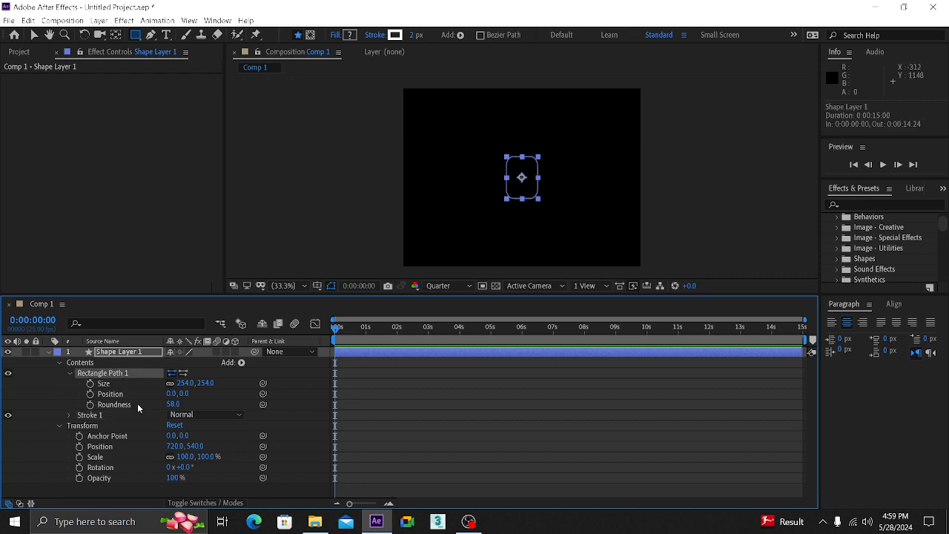
left_click(70, 415)
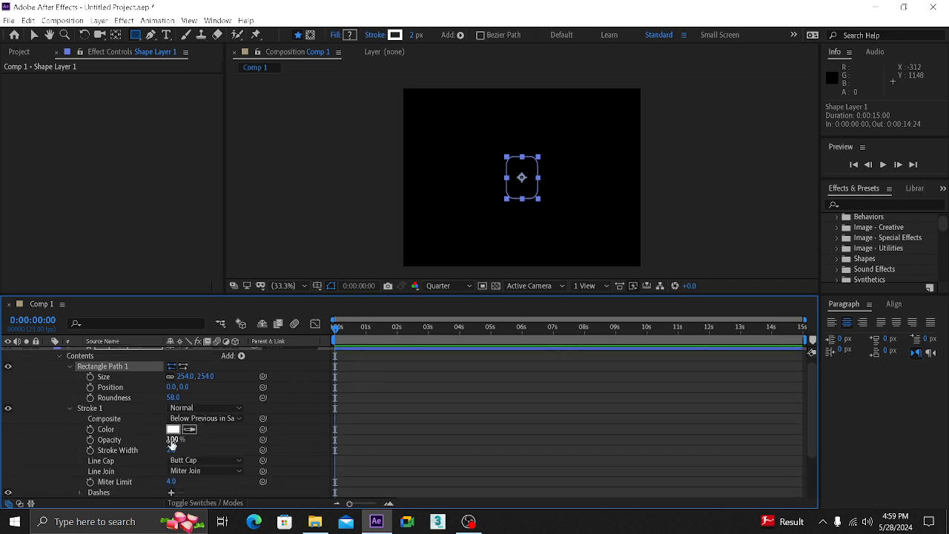
mouse_move(170, 449)
left_mouse_down()
mouse_move(189, 450)
mouse_move(177, 450)
left_mouse_up()
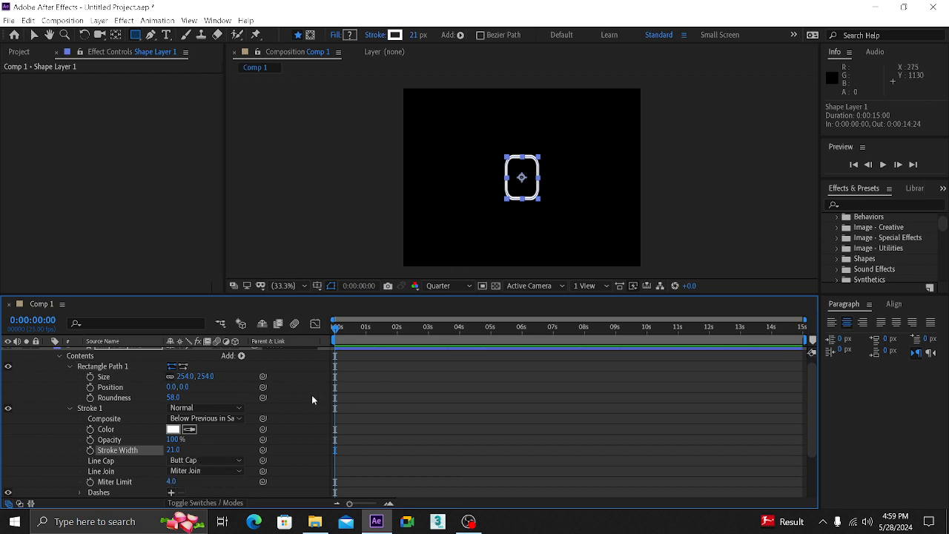
Try the Round Cap and Projecting Cap line caps on the stroke, and return the line cap to Butt Cap
left_click(213, 461)
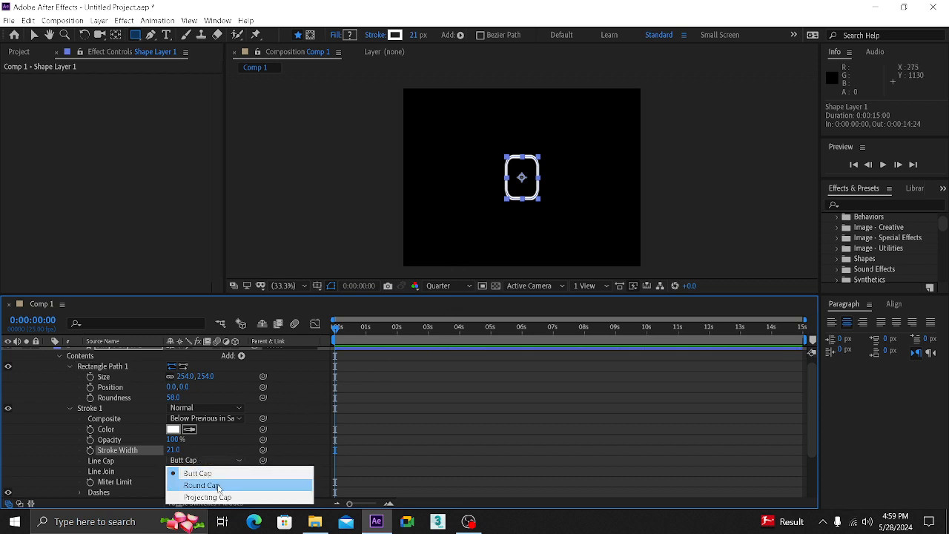
left_click(218, 485)
left_click(217, 461)
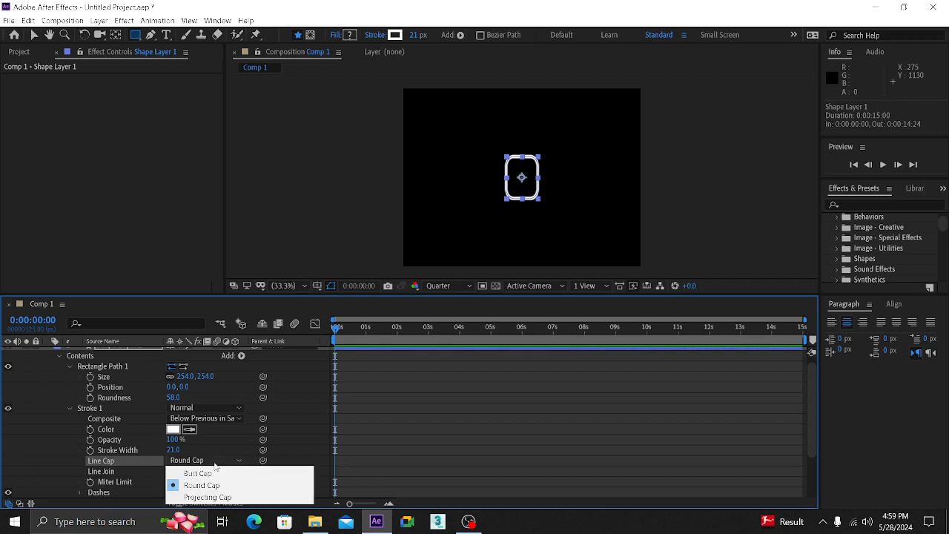
left_click(214, 499)
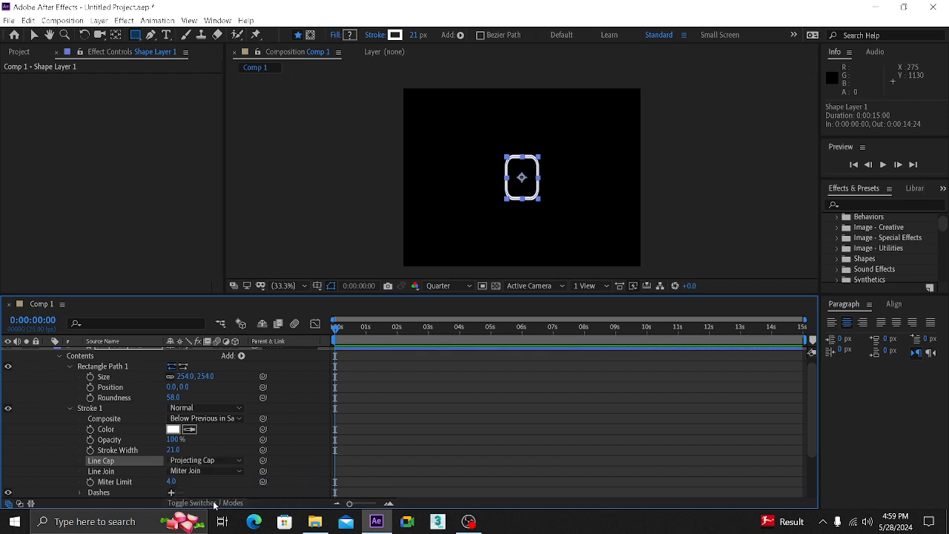
left_click(212, 462)
left_click(211, 475)
Try a miter limit of 14 on the stroke and undo the change
scroll(118, 479, "down", 3)
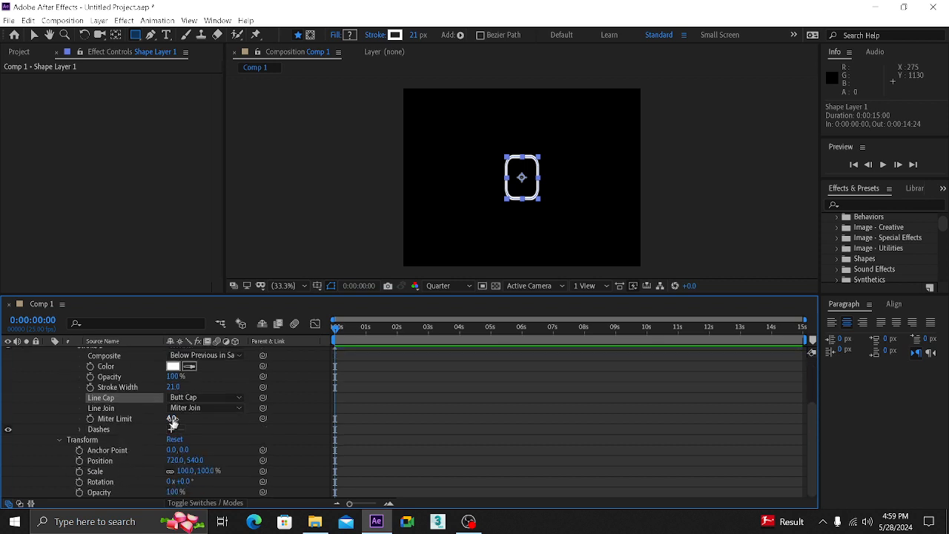
mouse_move(172, 421)
left_mouse_down()
mouse_move(205, 421)
mouse_move(182, 422)
left_mouse_up()
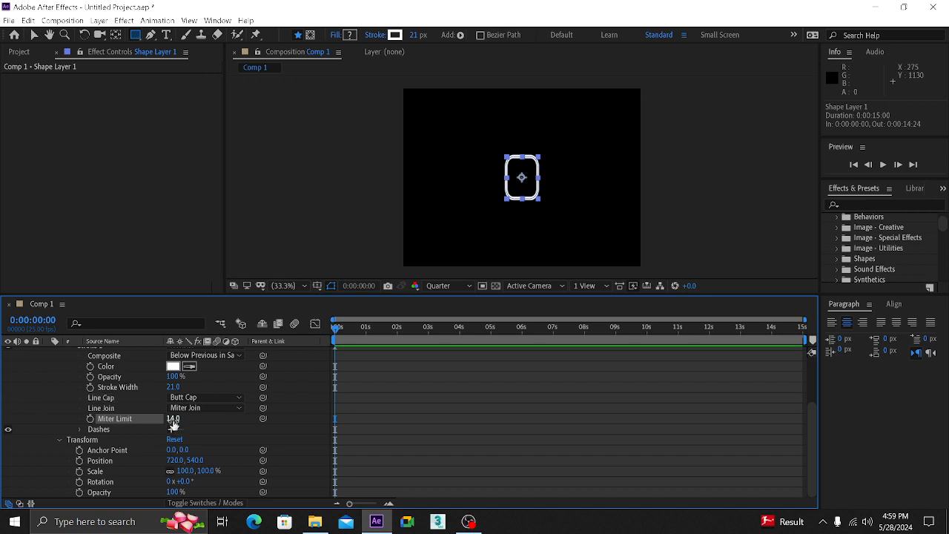
left_click(173, 420)
type("5")
key("Escape")
key("ctrl+z")
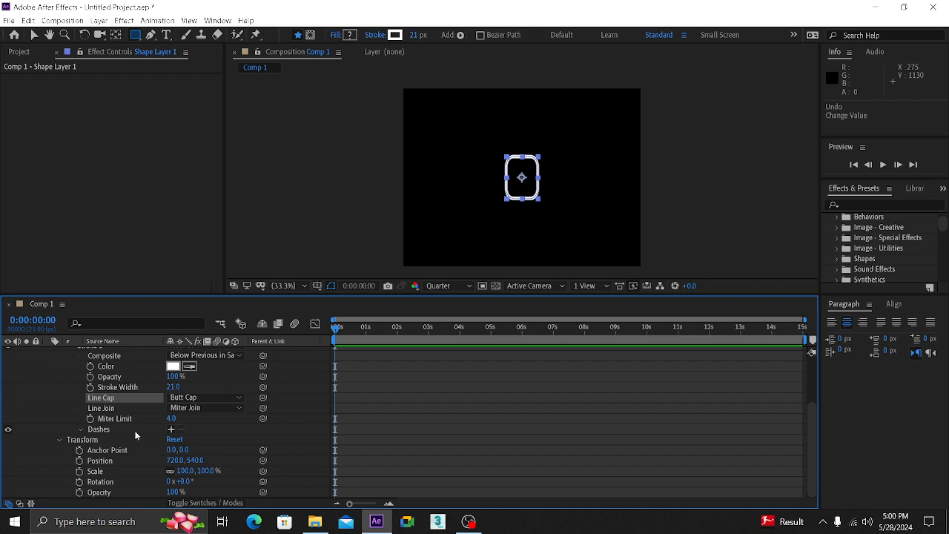
Launch the Windows Magnifier to enlarge the timeline properties and minimize its control window
left_click(70, 525)
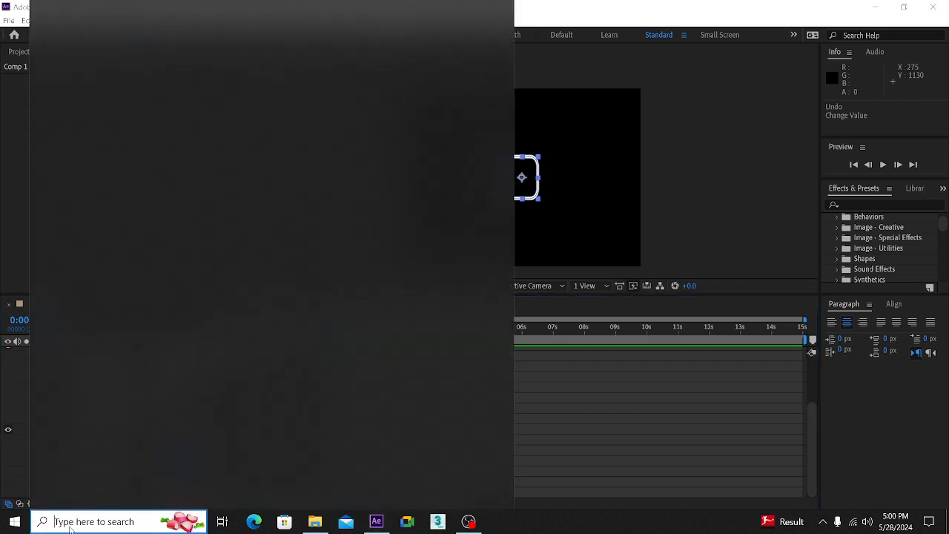
type("mag")
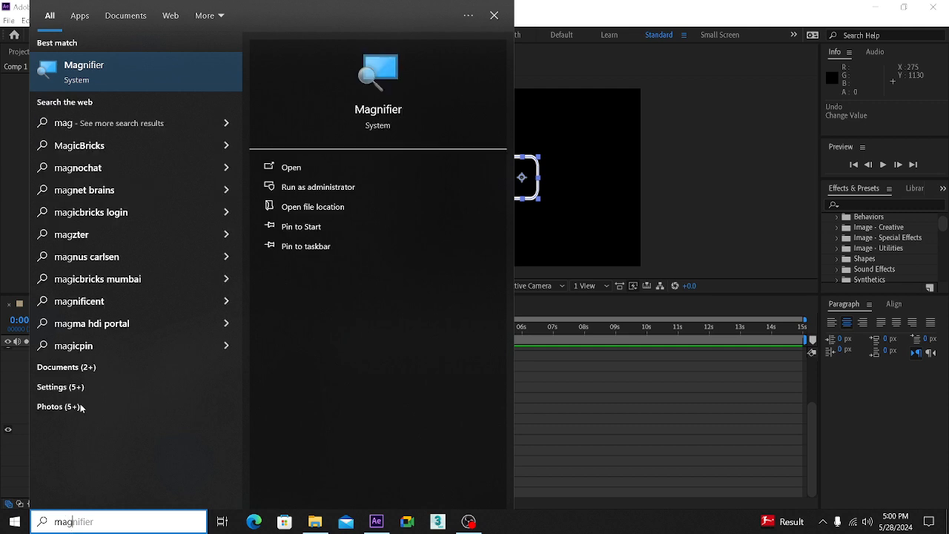
left_click(104, 83)
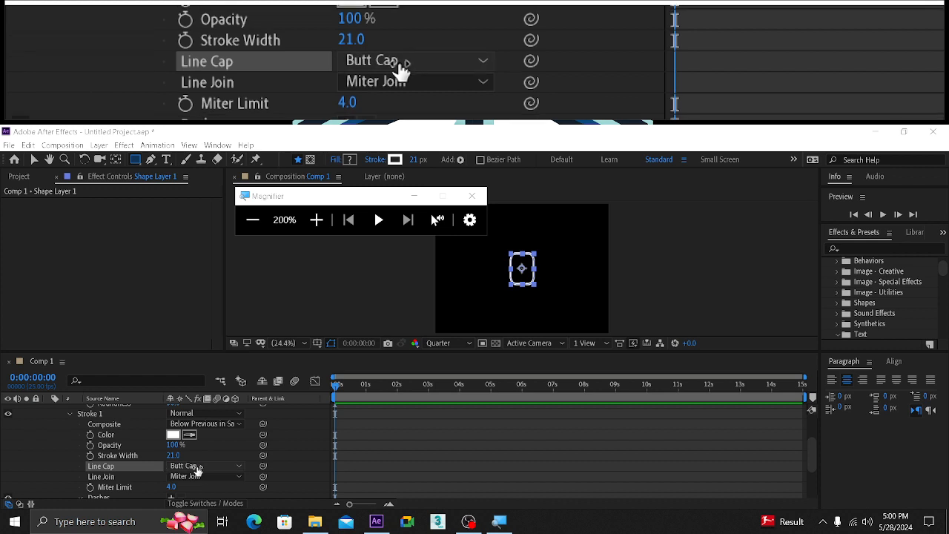
scroll(154, 485, "down", 3)
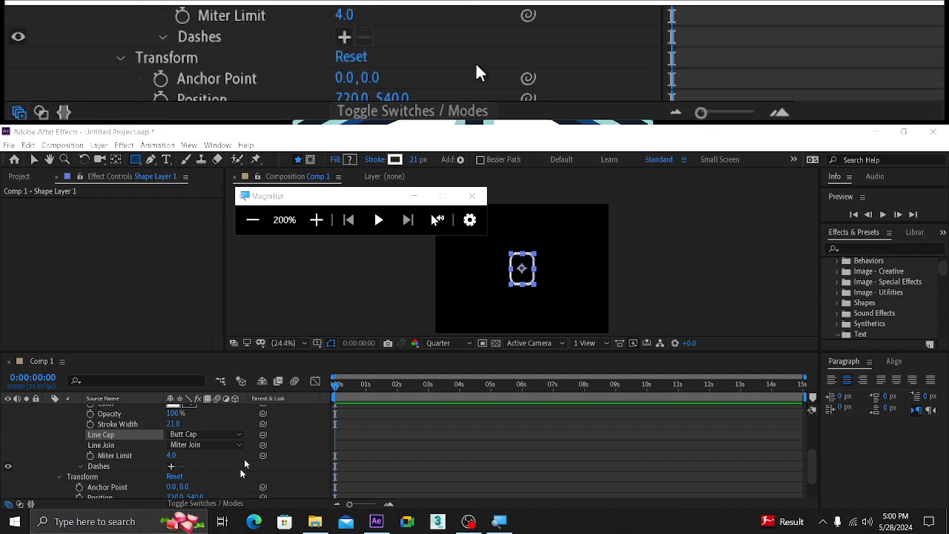
left_click(414, 199)
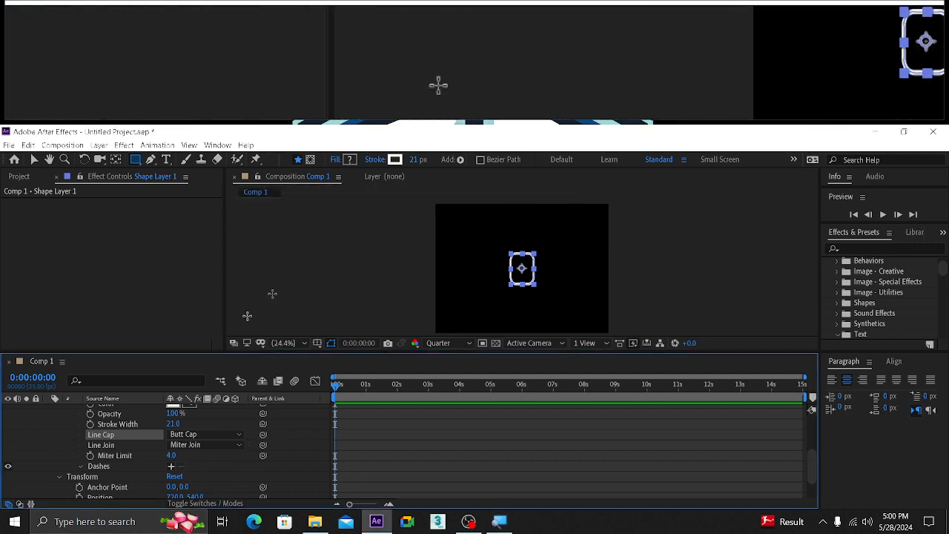
Add a dash to the stroke's Dashes property and set the dash length to 35
left_click(171, 468)
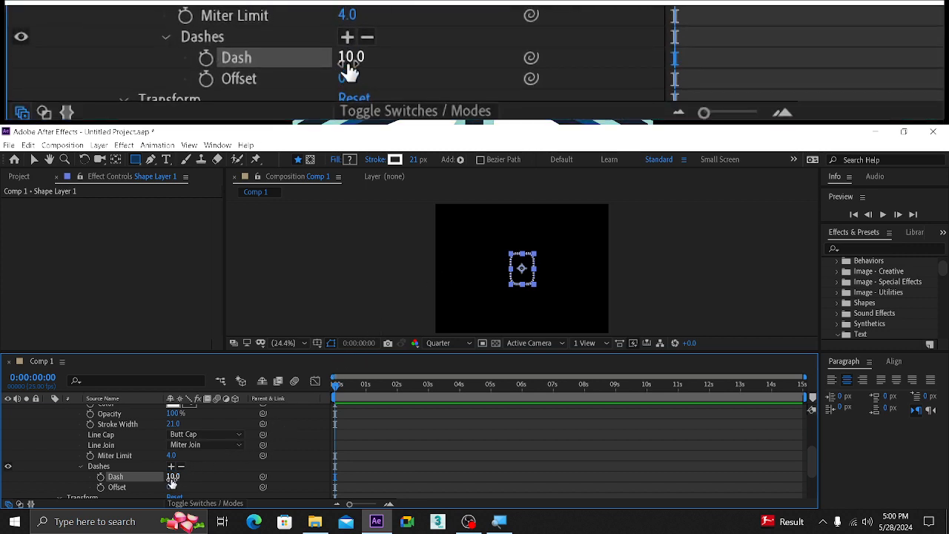
left_click_drag(171, 483, 186, 479)
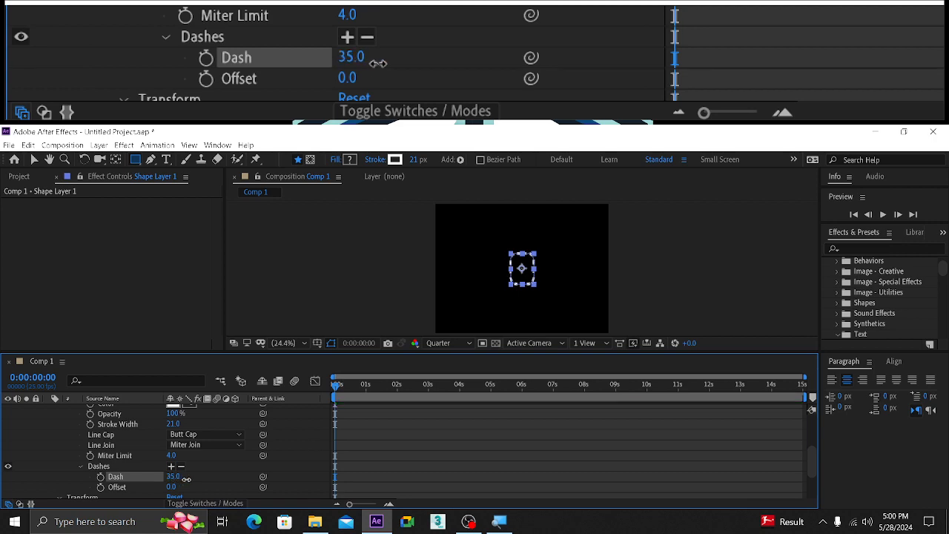
mouse_move(187, 522)
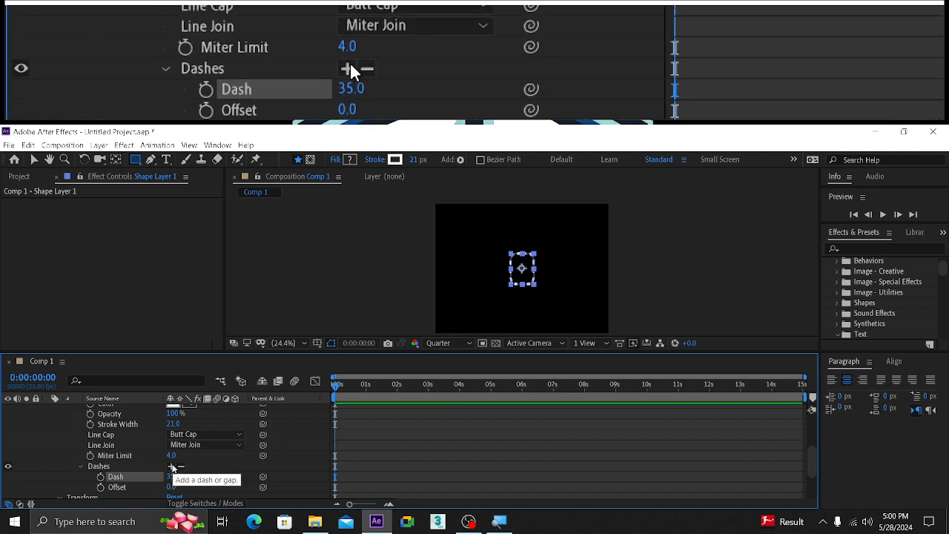
Add a gap to the stroke's Dashes property and set the gap length to 30
left_click(171, 467)
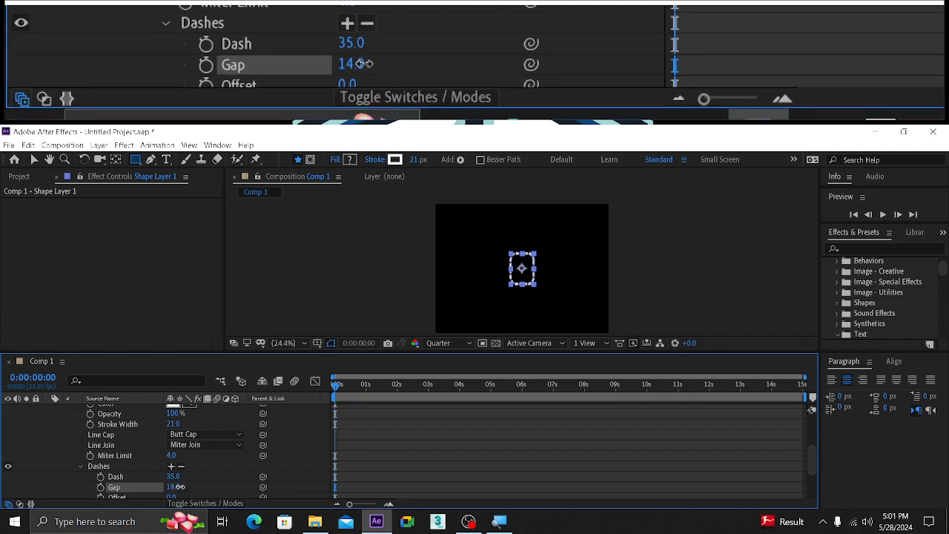
left_click_drag(179, 486, 186, 486)
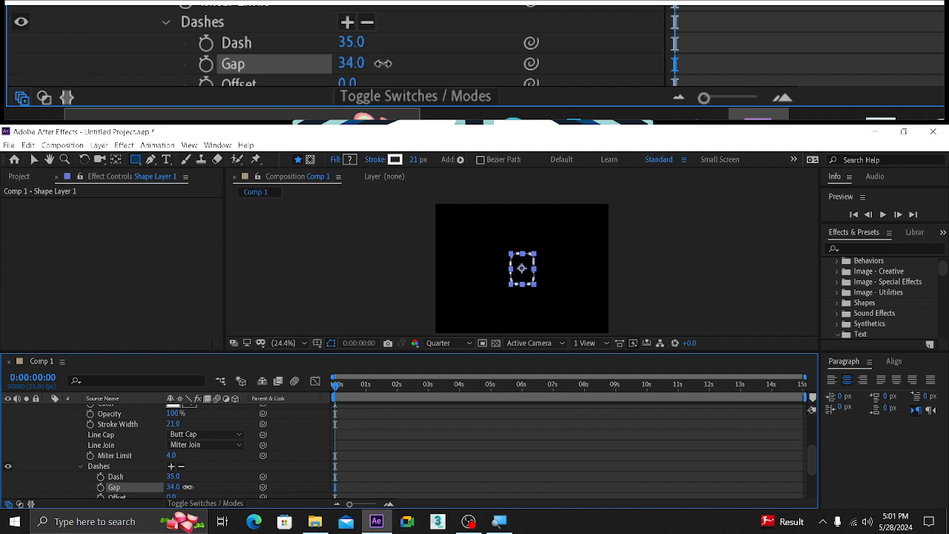
left_click_drag(183, 486, 186, 486)
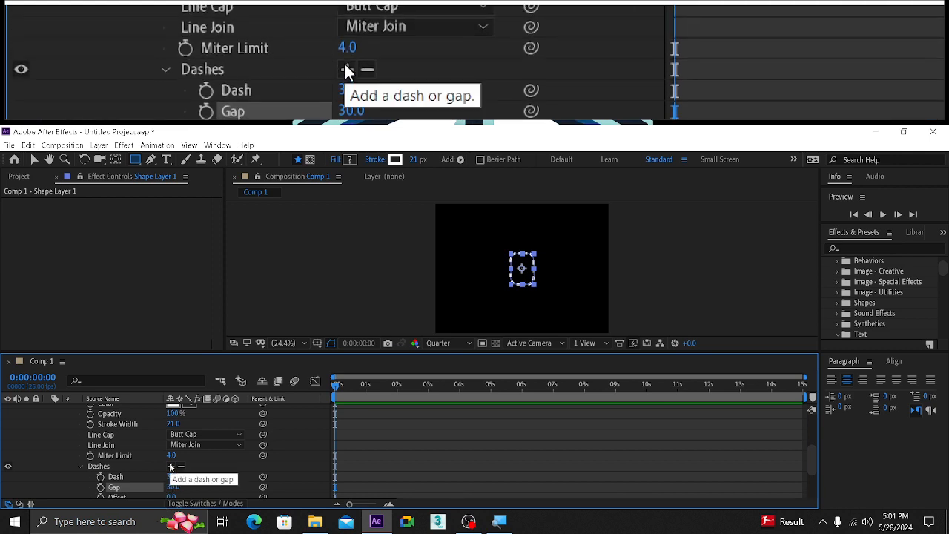
Extend the stroke's dash pattern with a second and a third dash and gap pair
left_click(171, 467)
left_click(170, 462)
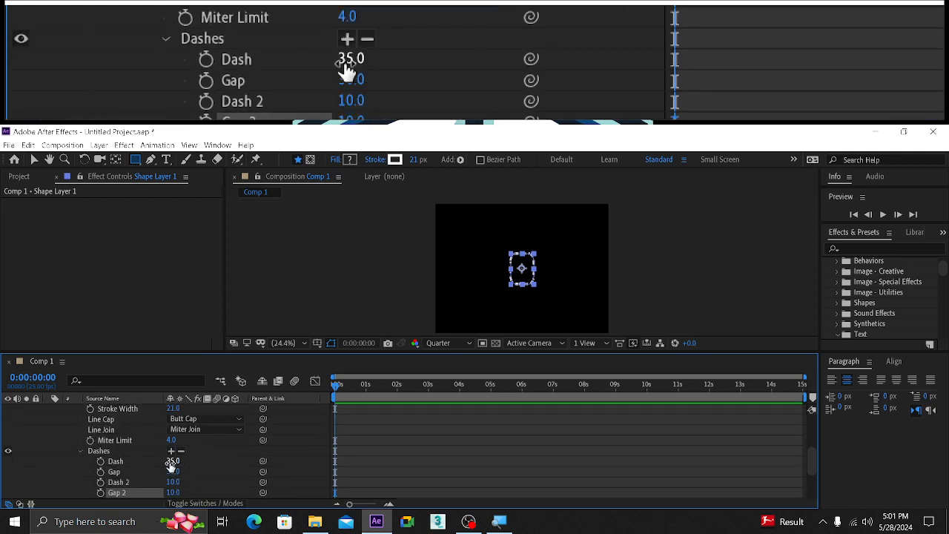
left_click(172, 462)
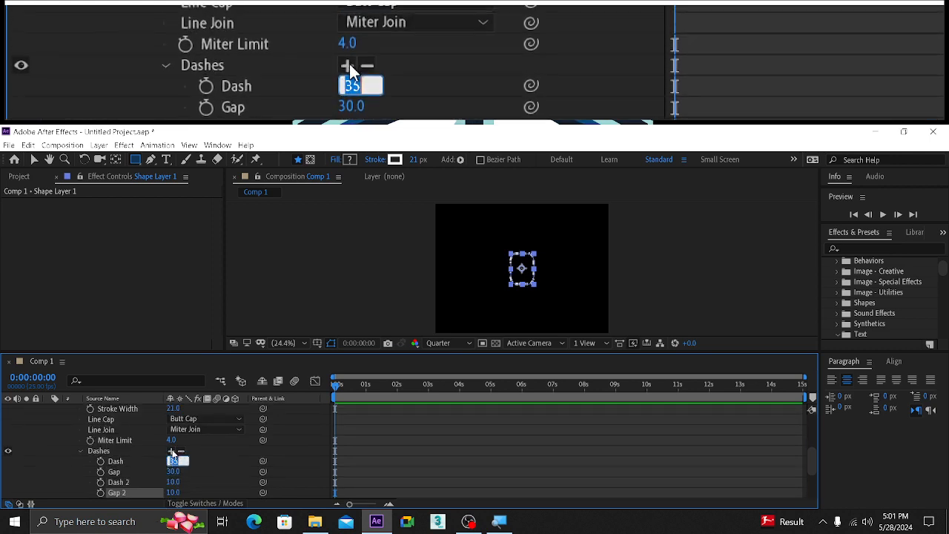
left_click(171, 451)
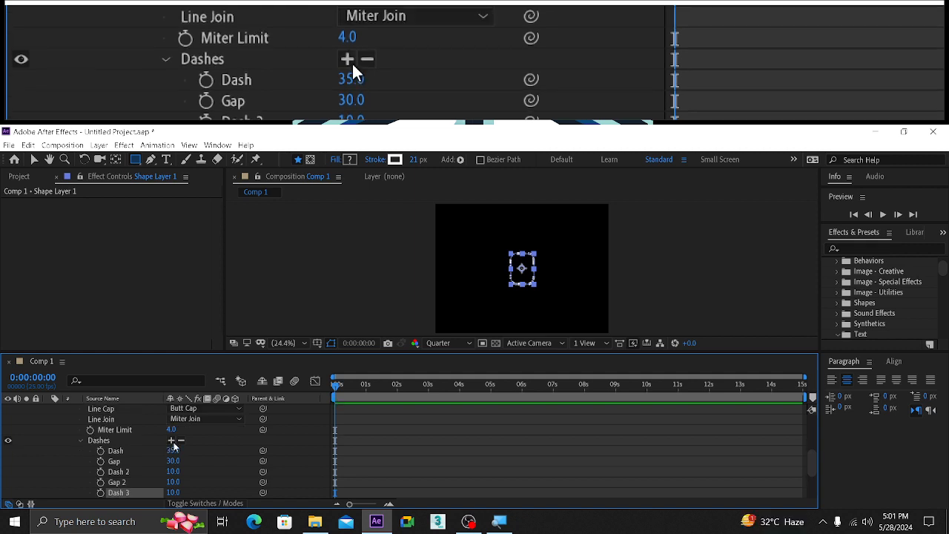
left_click(171, 442)
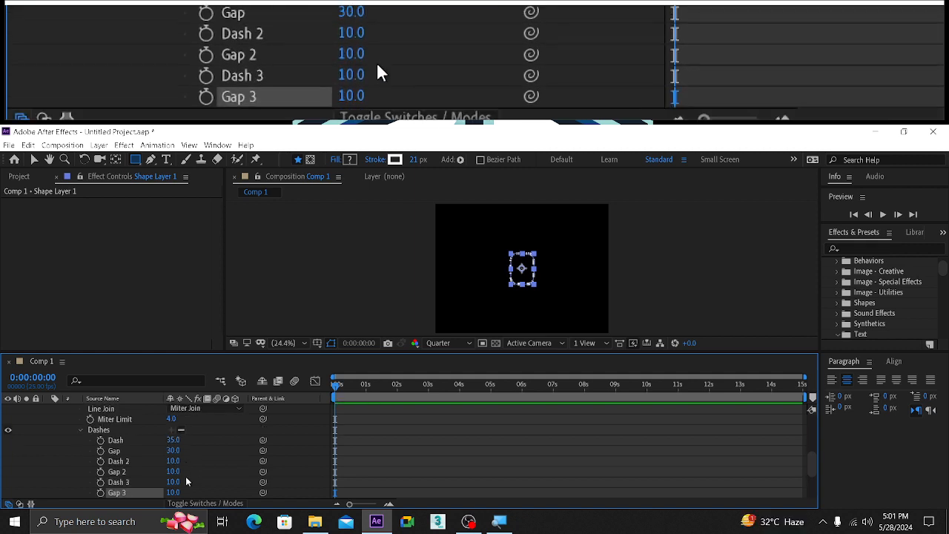
Enlarge the timeline panel and set the stroke's Dash 2 and Gap 2 values to 20
scroll(175, 492, "up", 3)
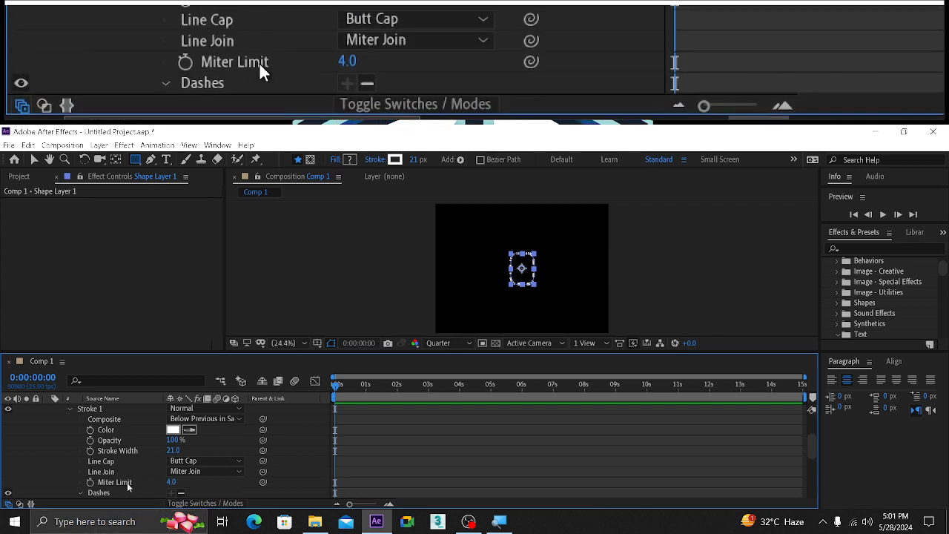
scroll(127, 483, "down", 3)
scroll(128, 483, "up", 3)
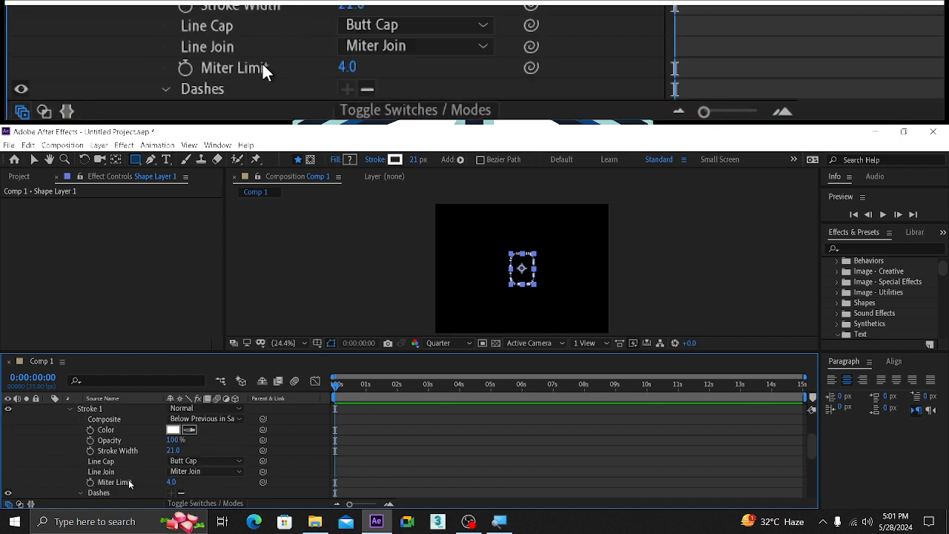
scroll(128, 483, "down", 2)
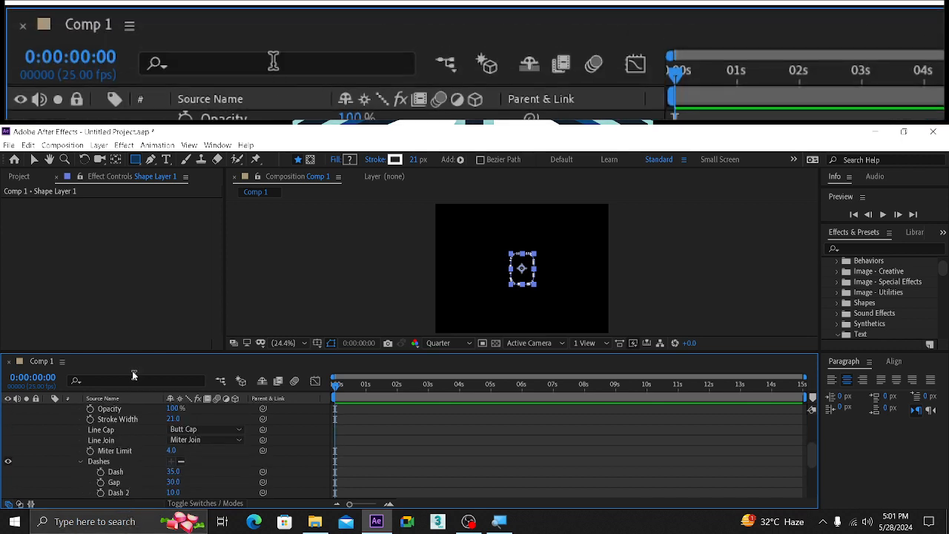
left_click_drag(130, 355, 131, 321)
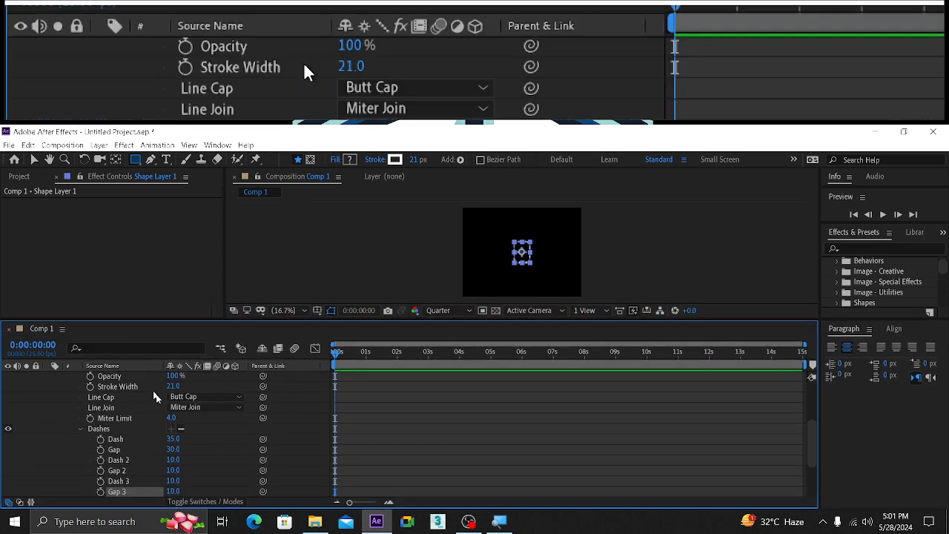
left_click(171, 458)
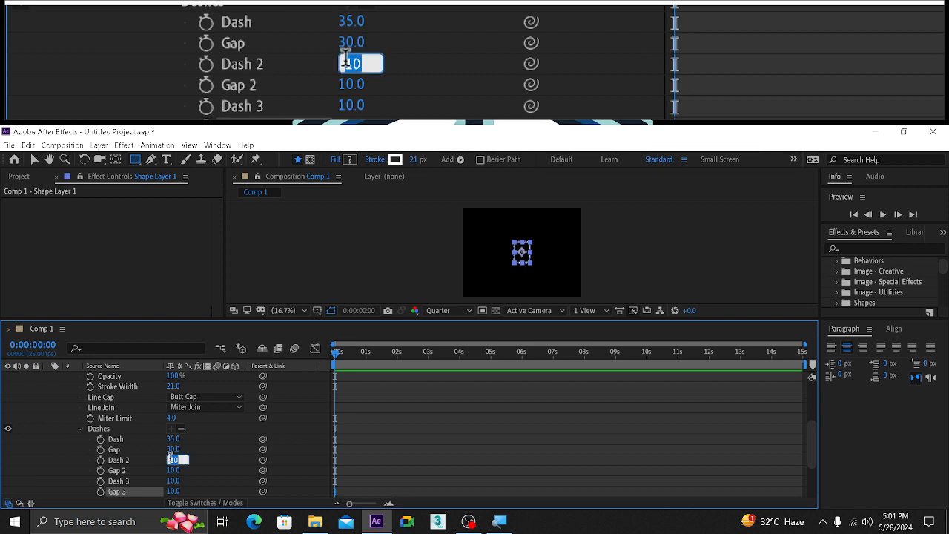
type("20")
left_click(172, 469)
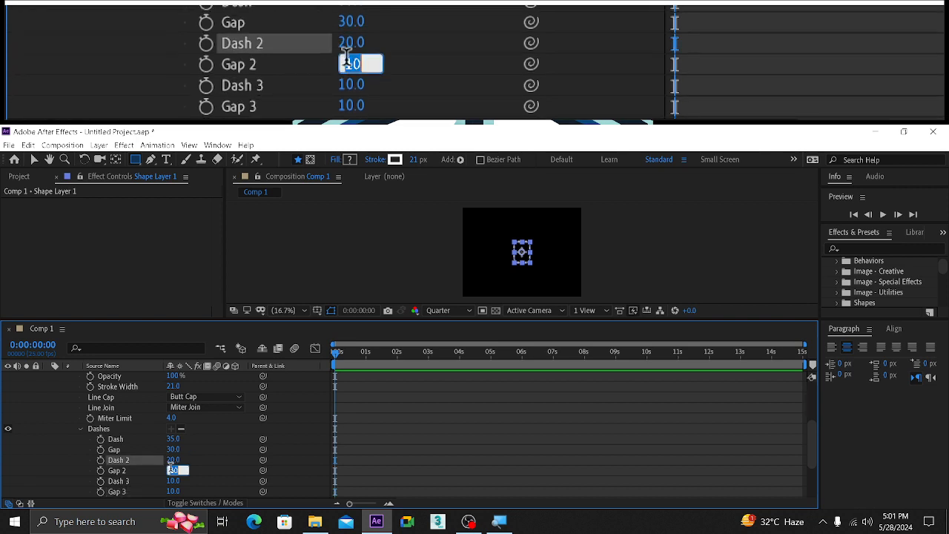
type("20")
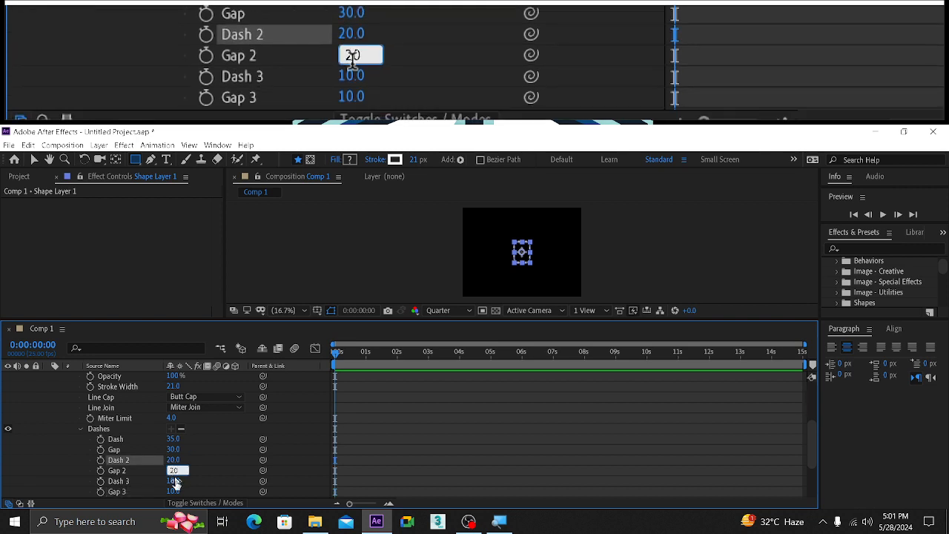
key("Return")
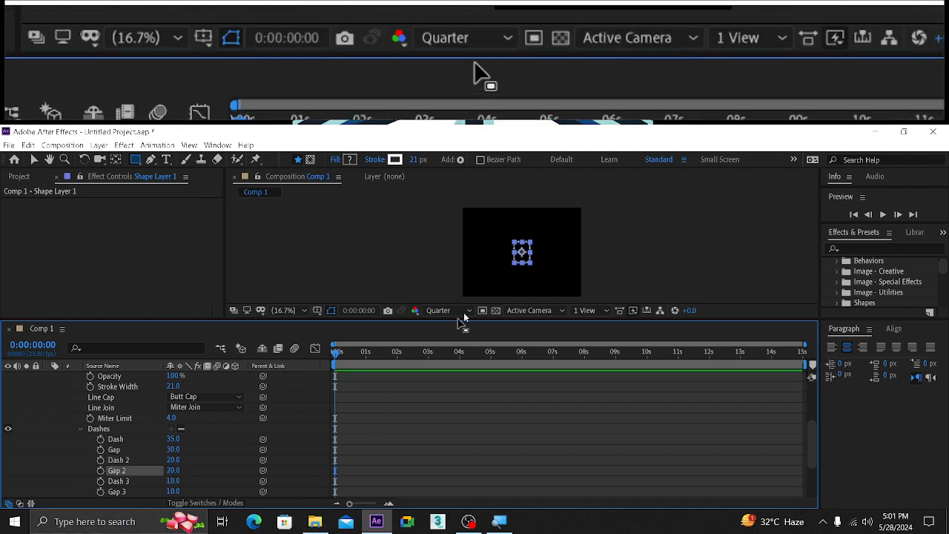
Set the dash pattern's offset to 147 and switch the composition preview resolution to Full
scroll(503, 262, "up", 4)
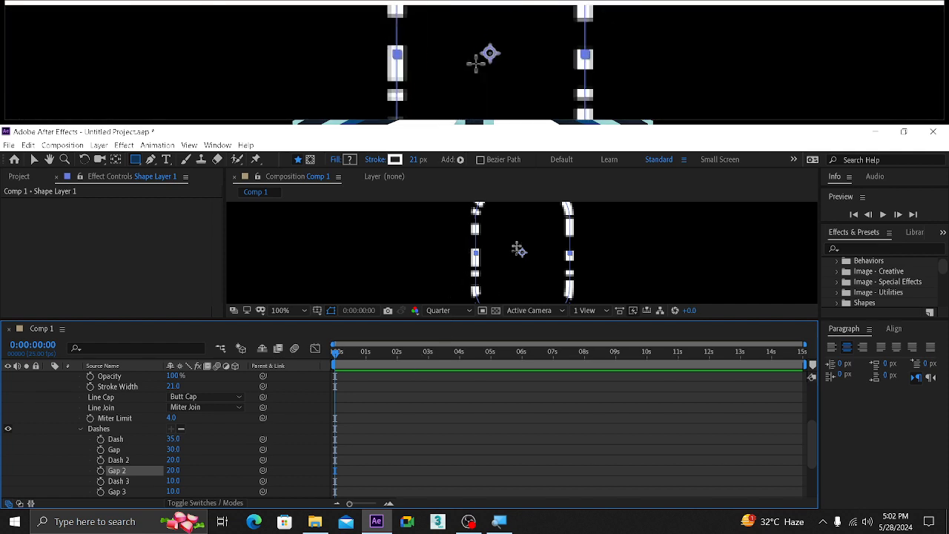
scroll(514, 250, "down", 2)
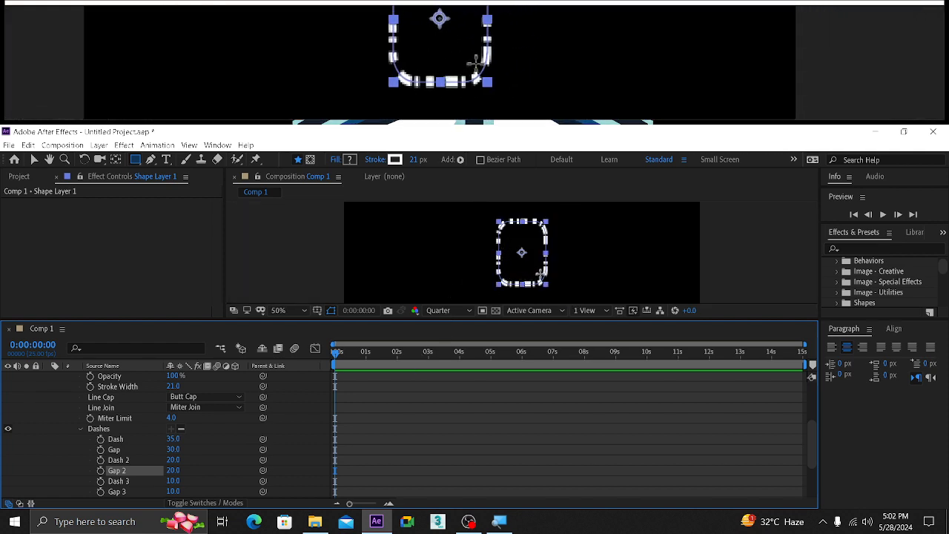
scroll(553, 244, "up", 2)
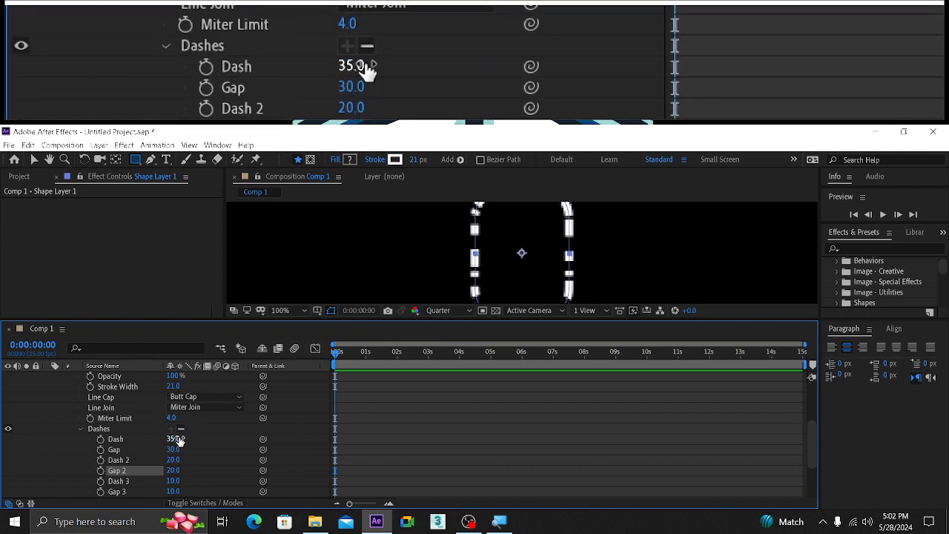
scroll(179, 440, "down", 3)
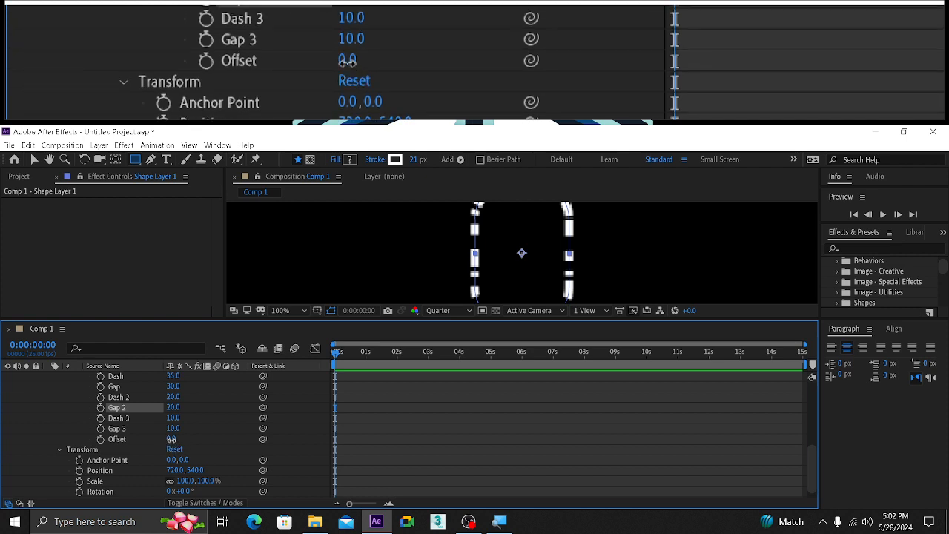
left_click_drag(172, 440, 264, 440)
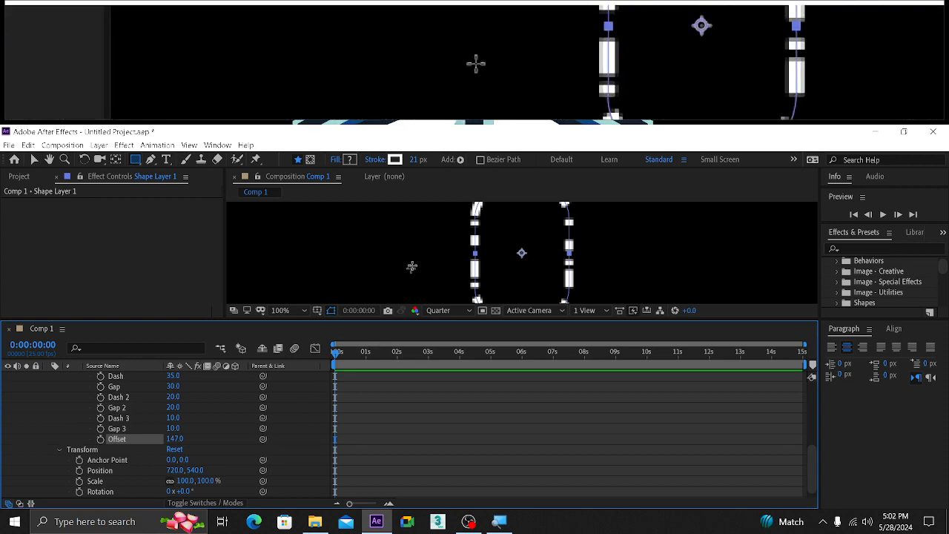
left_click(433, 312)
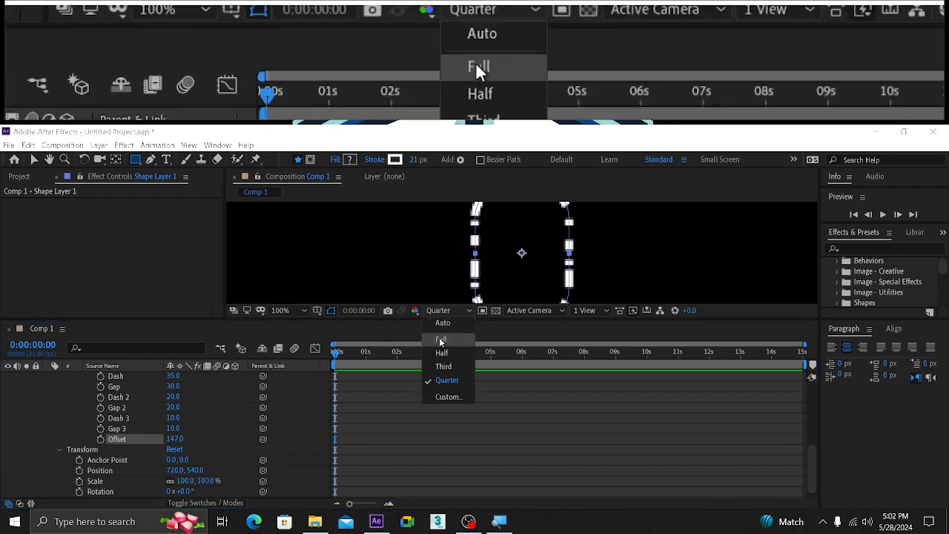
left_click(441, 338)
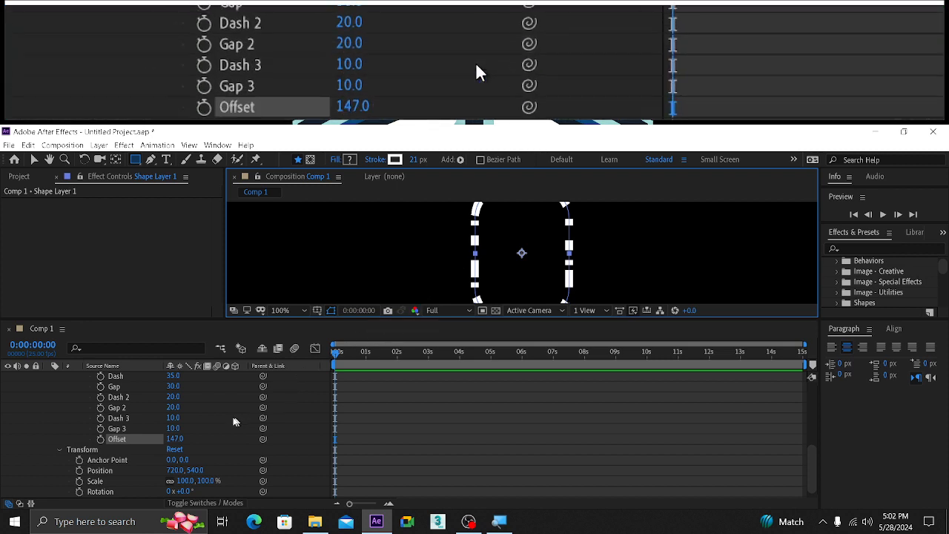
Try the Round Cap and Projecting Cap line caps on the dashed stroke, and return the line cap to Butt Cap
scroll(231, 422, "up", 3)
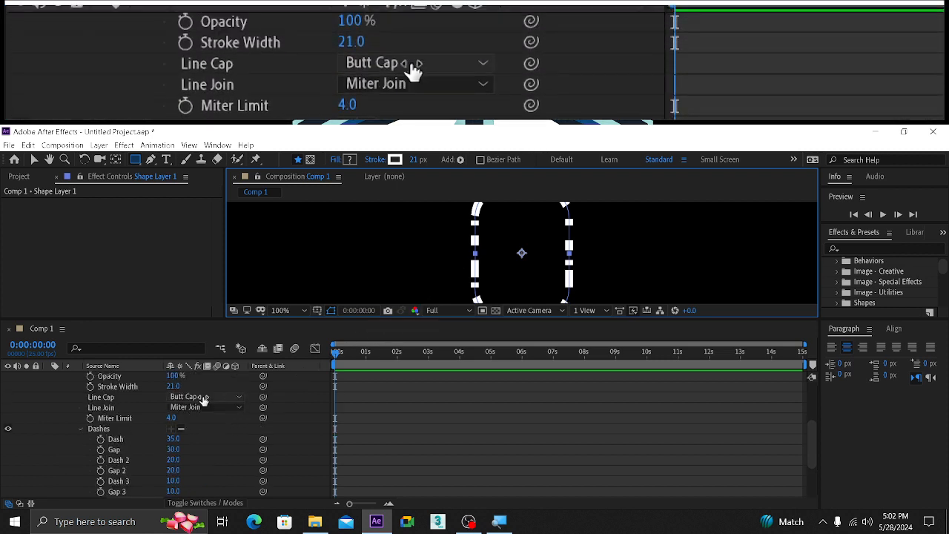
left_click(203, 398)
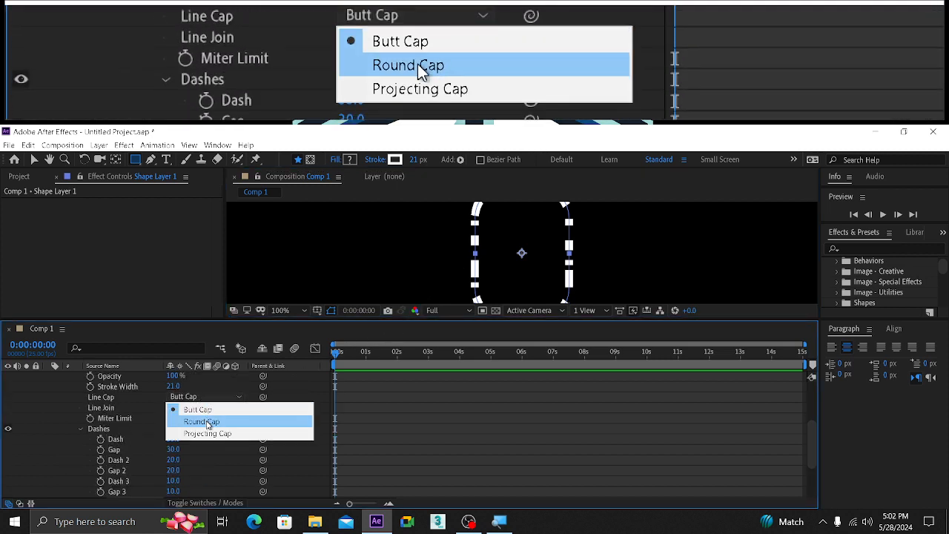
left_click(201, 421)
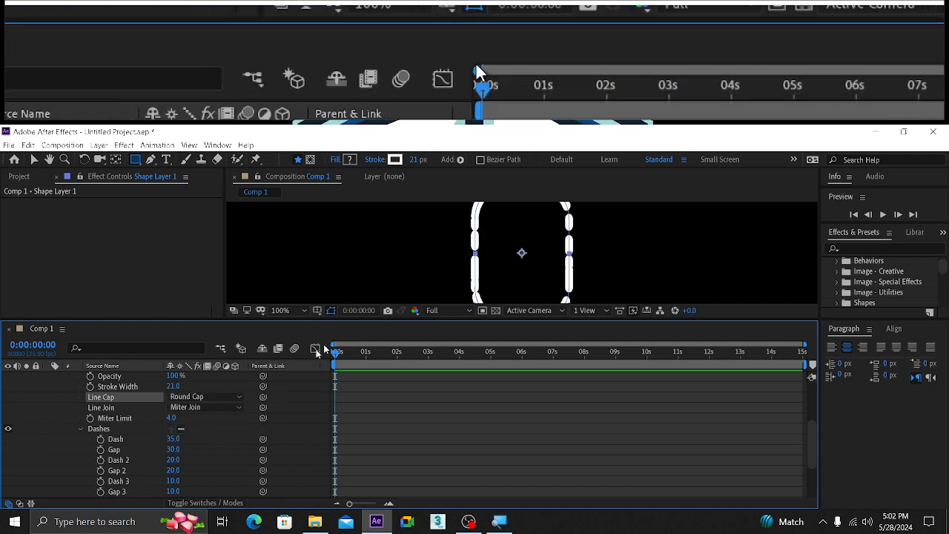
left_click(220, 397)
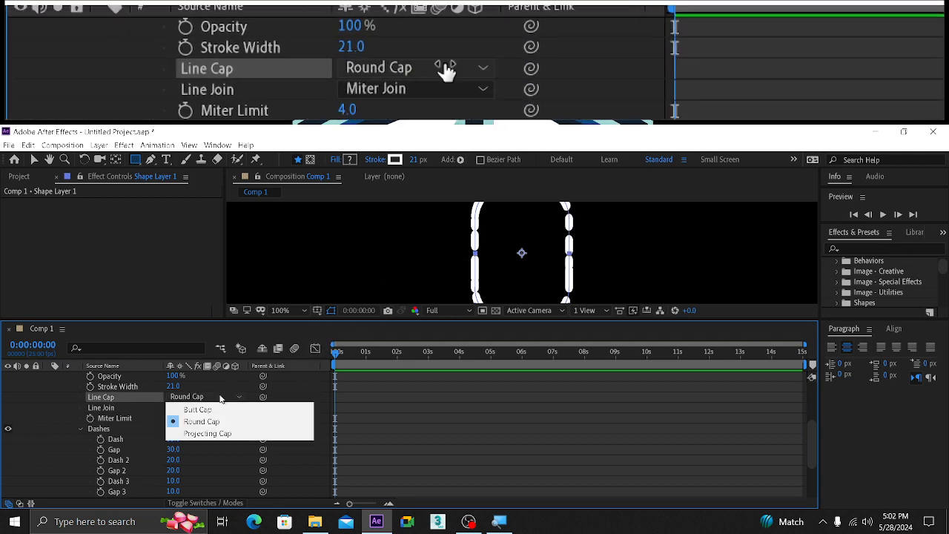
left_click(225, 435)
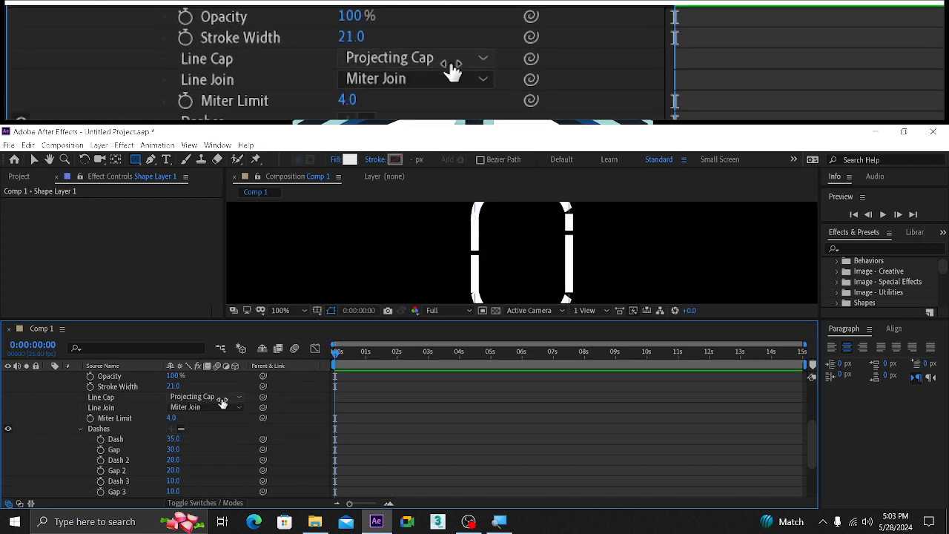
left_click(220, 397)
left_click(220, 410)
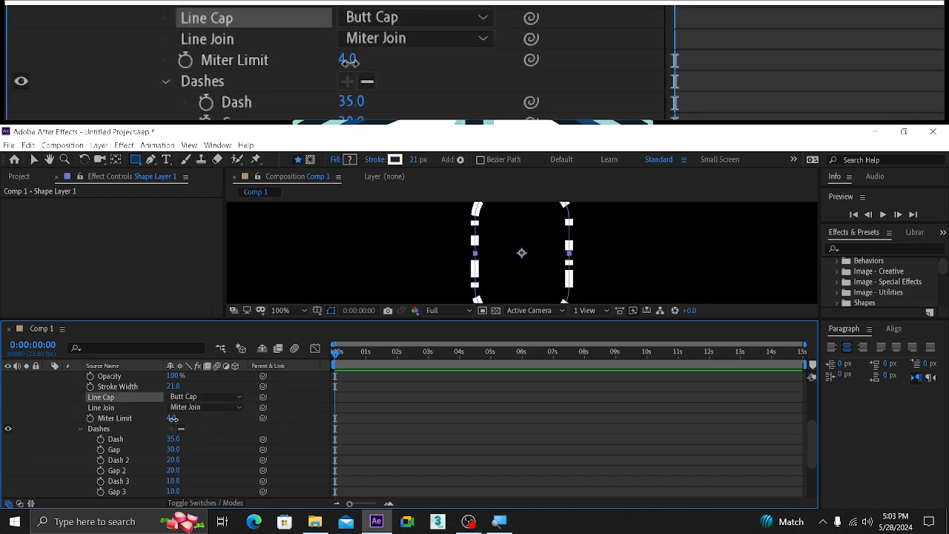
Try a miter limit of 18 and the Bevel Join on the dashed stroke, and return the line join to Miter Join
left_click_drag(197, 419, 180, 419)
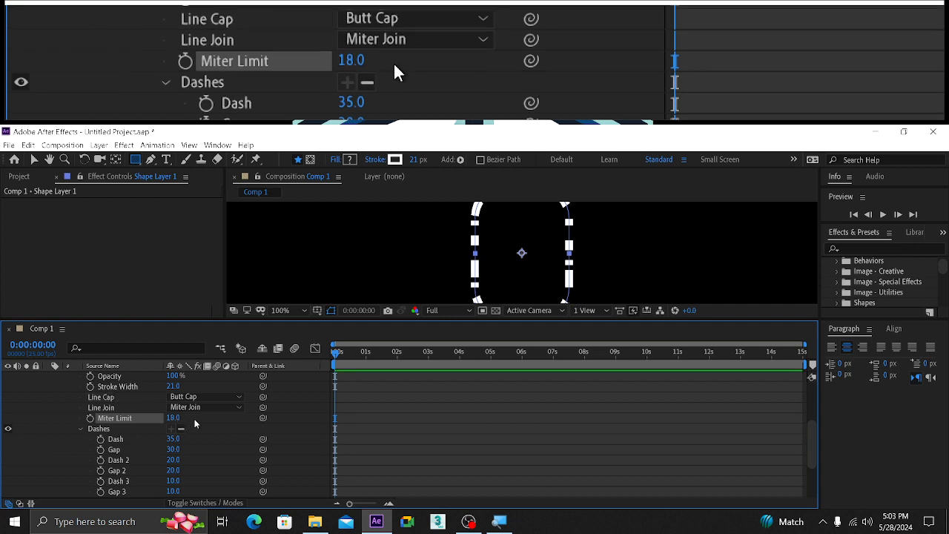
left_click(202, 407)
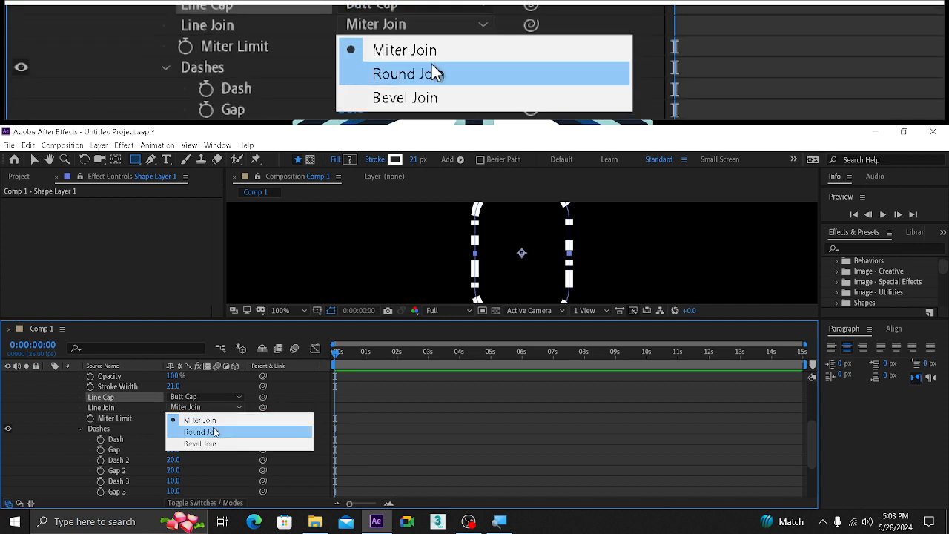
left_click(215, 442)
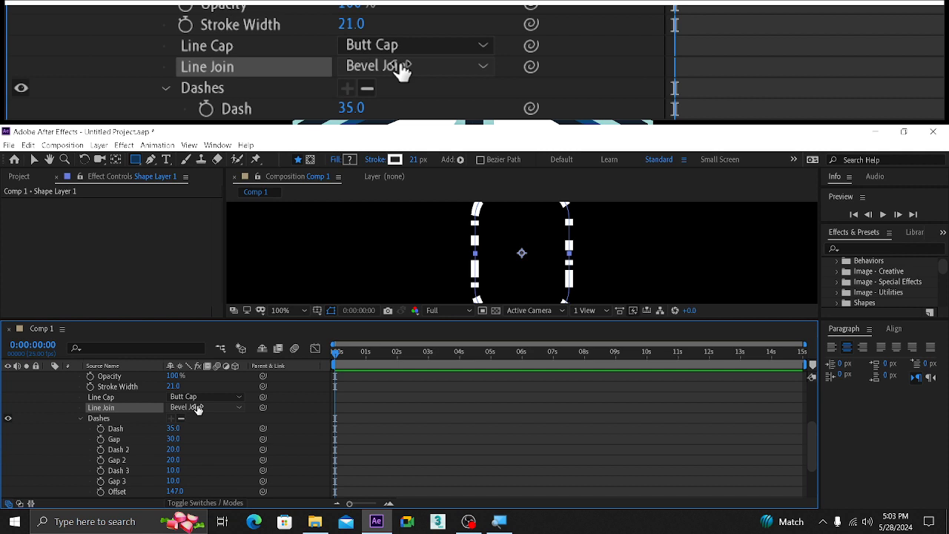
left_click(196, 409)
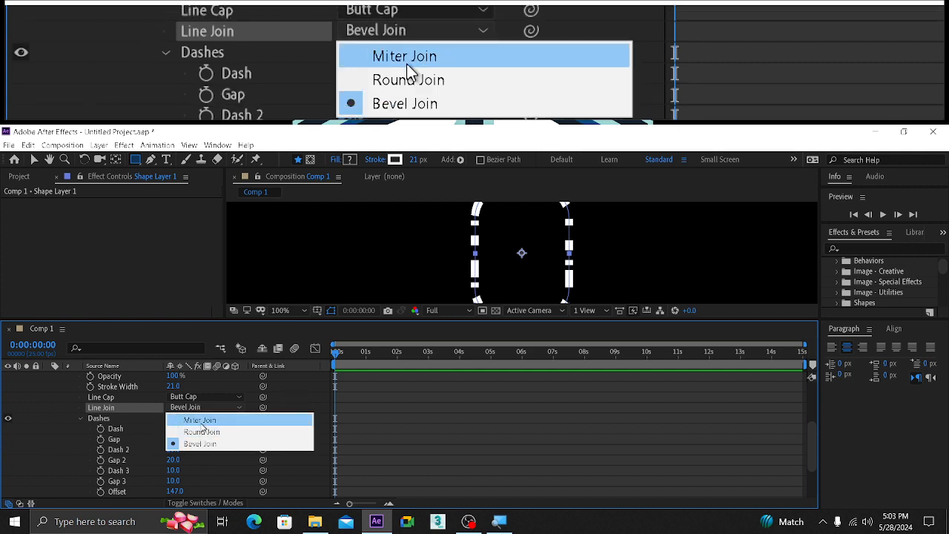
left_click(202, 421)
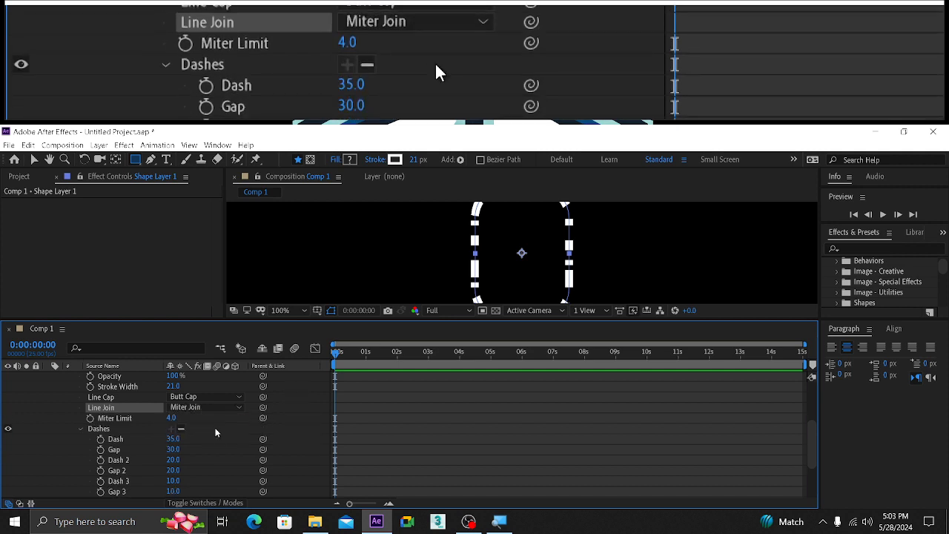
scroll(216, 410, "up", 3)
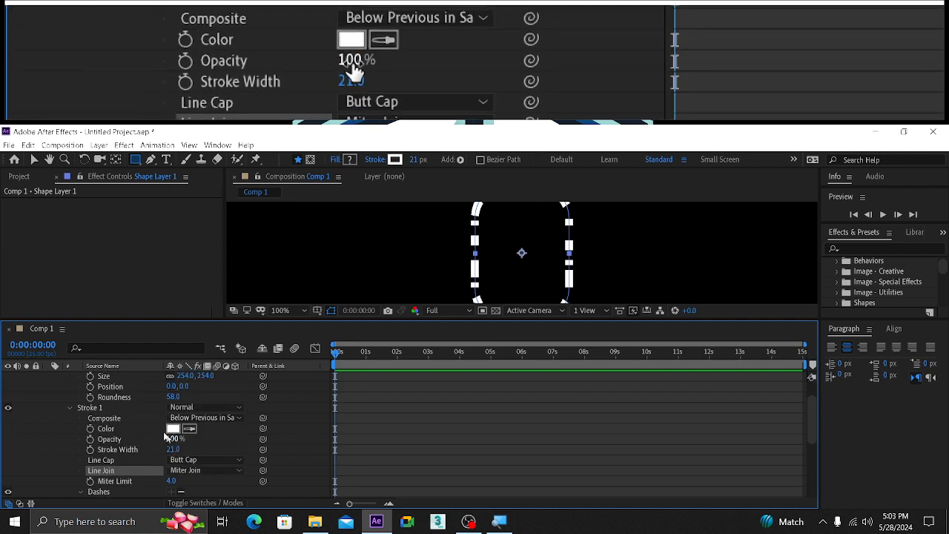
scroll(154, 427, "up", 2)
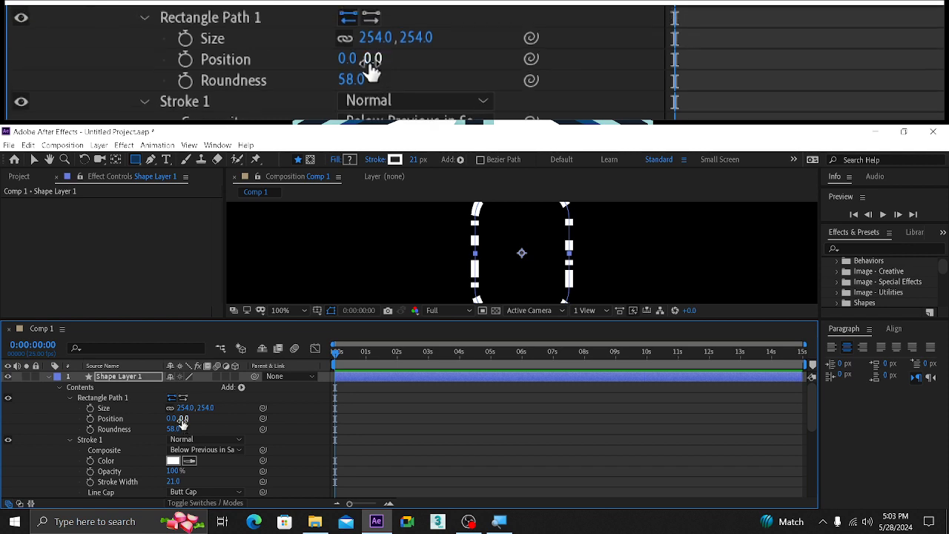
Delete the rectangle path from the shape layer and add an ellipse path in its place
left_click(115, 401)
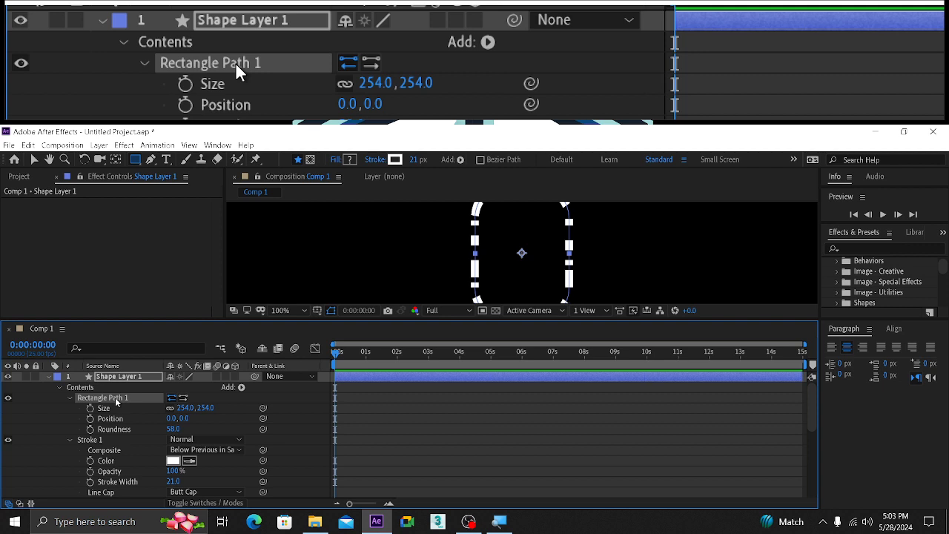
key("Delete")
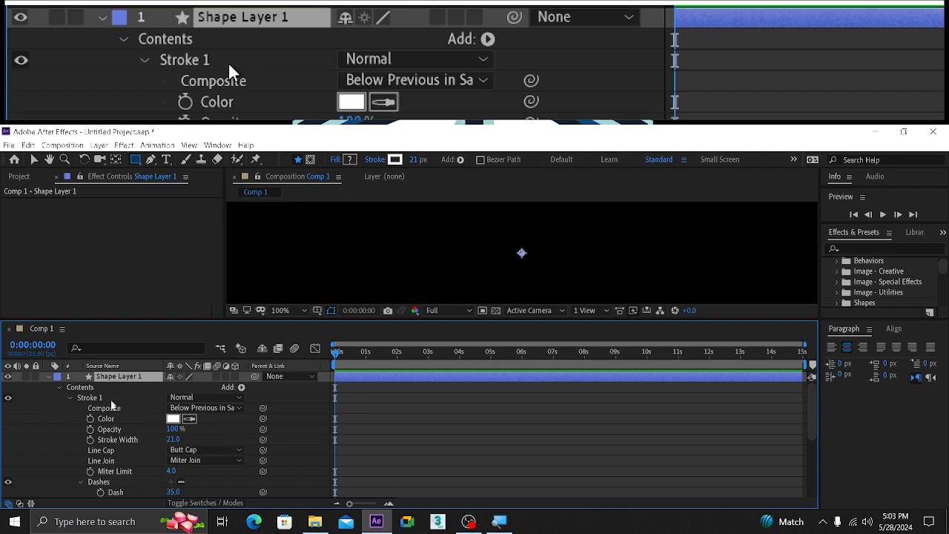
left_click(241, 387)
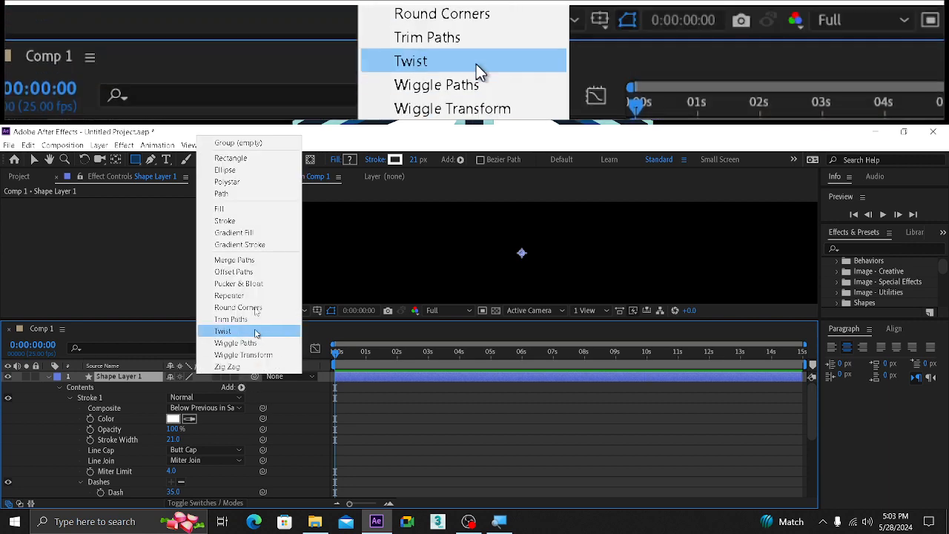
left_click(251, 174)
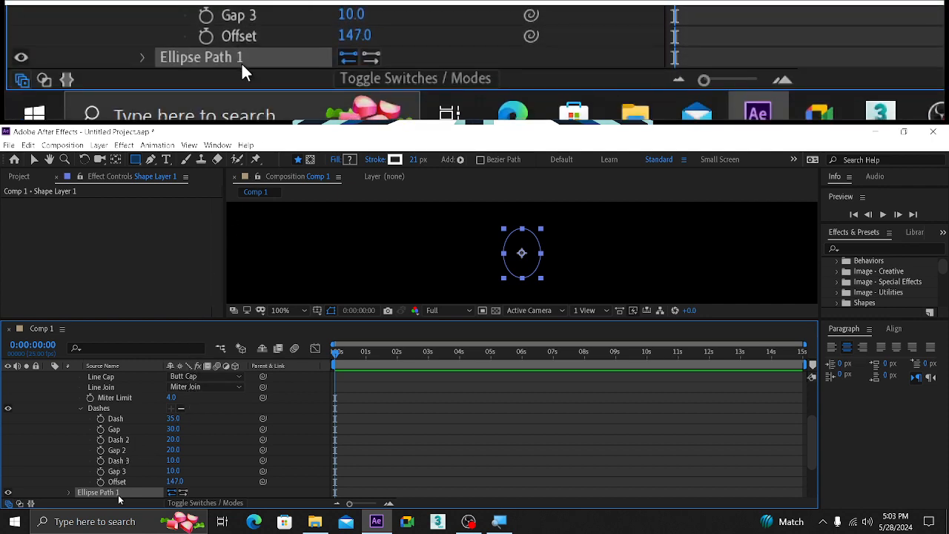
Move the ellipse path above Stroke 1 in the layer contents and set its size to 415, 415
mouse_move(118, 499)
left_mouse_down()
mouse_move(121, 377)
mouse_move(119, 408)
mouse_move(118, 399)
left_mouse_up()
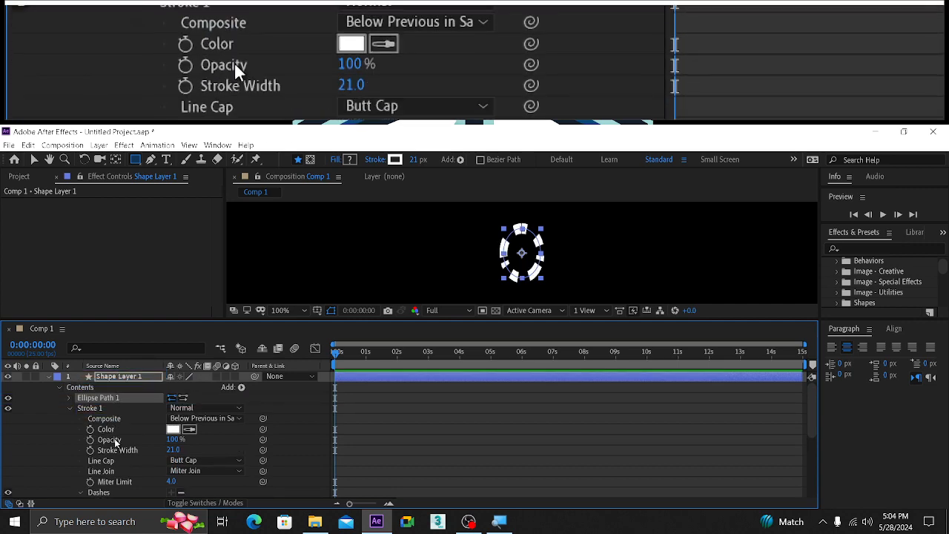
left_click(70, 398)
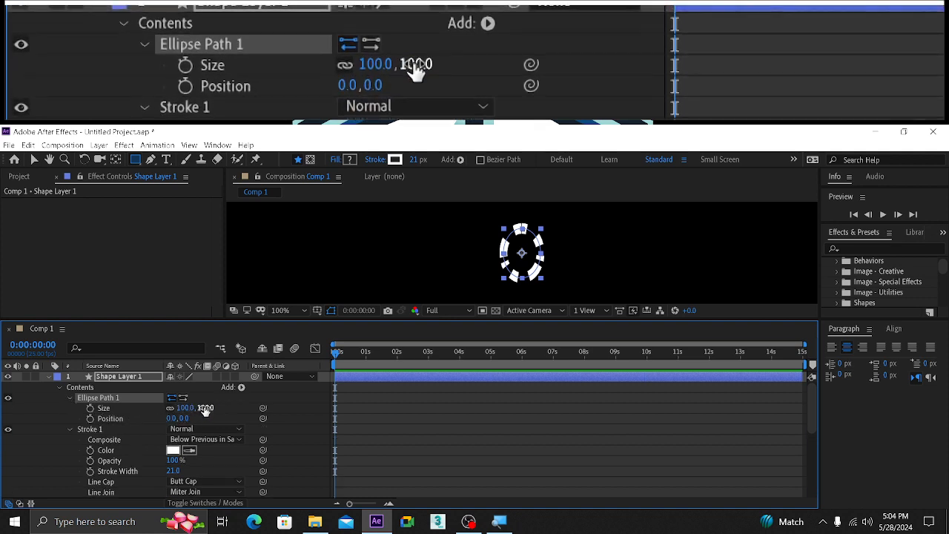
left_click_drag(201, 408, 400, 409)
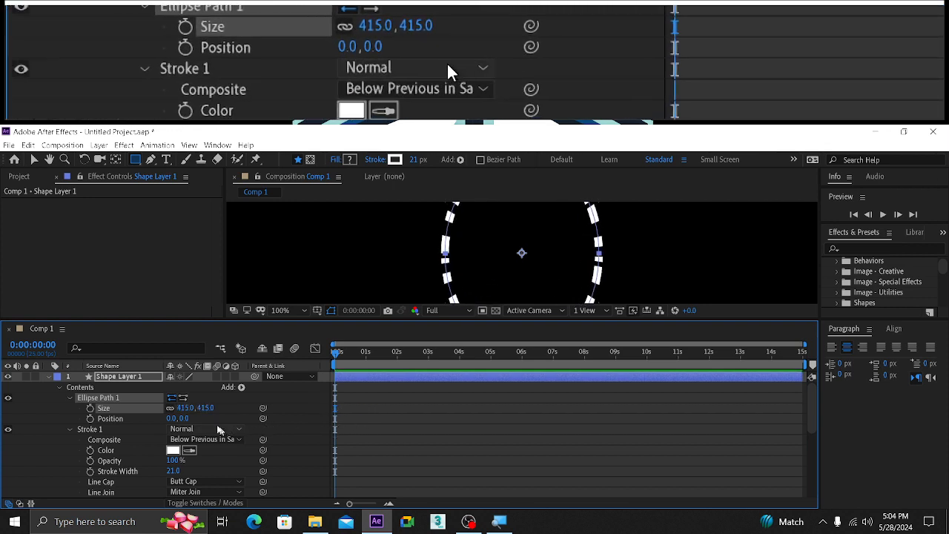
Add a polystar path of type Star to the shape layer and set its points to 10
left_click(243, 388)
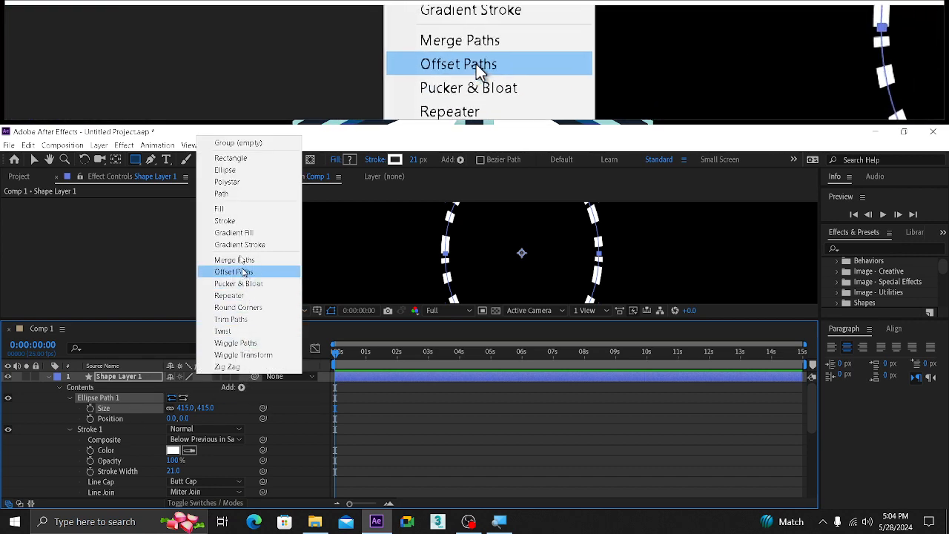
left_click(230, 182)
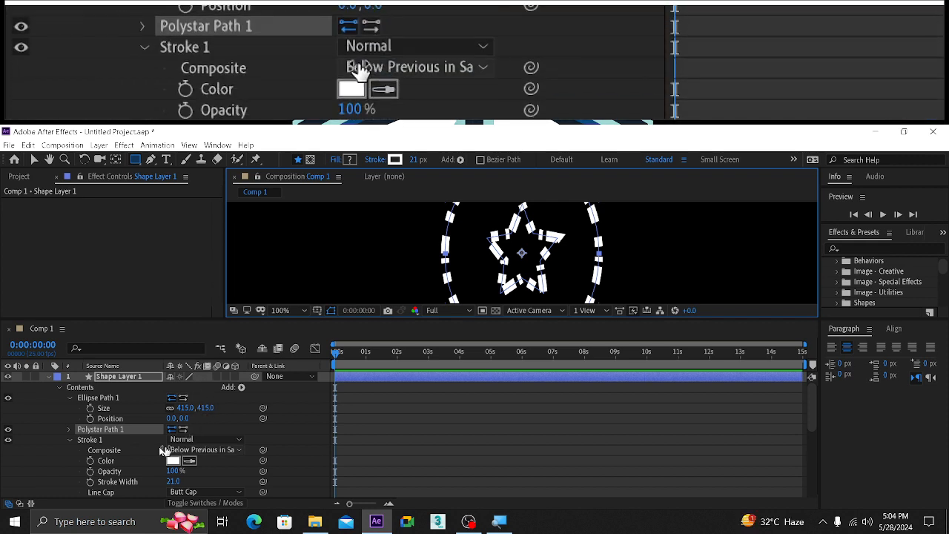
left_click(69, 429)
scroll(132, 442, "down", 1)
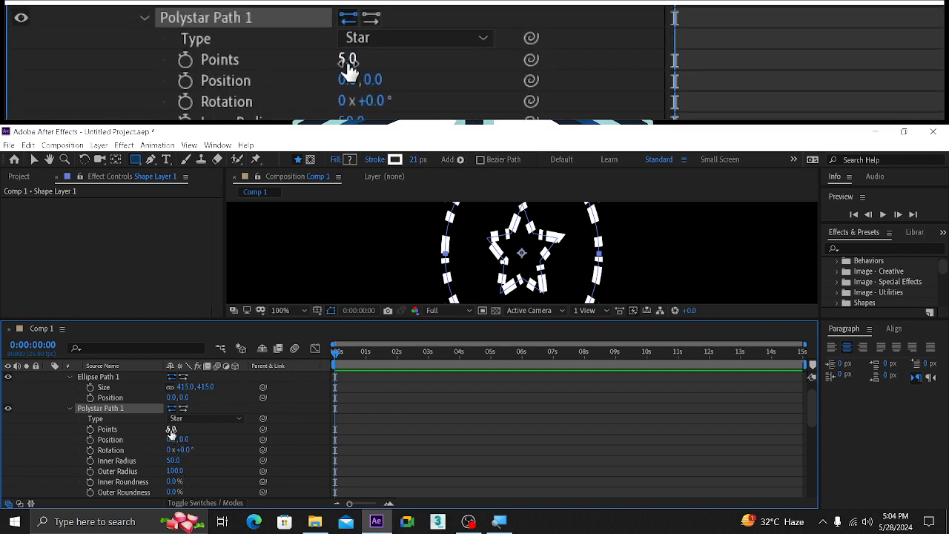
left_click_drag(172, 429, 175, 430)
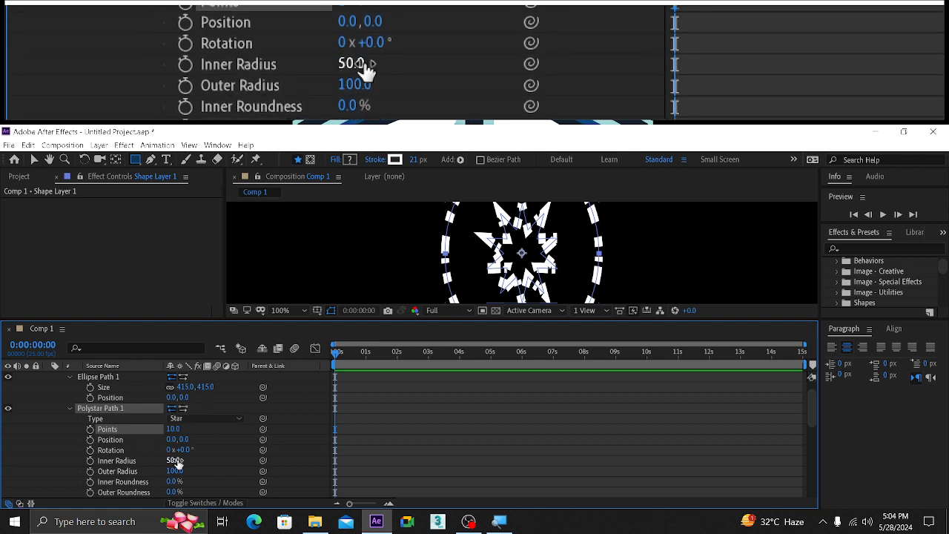
Set the star's inner radius to 383 and its outer radius to 239
left_click_drag(172, 460, 378, 461)
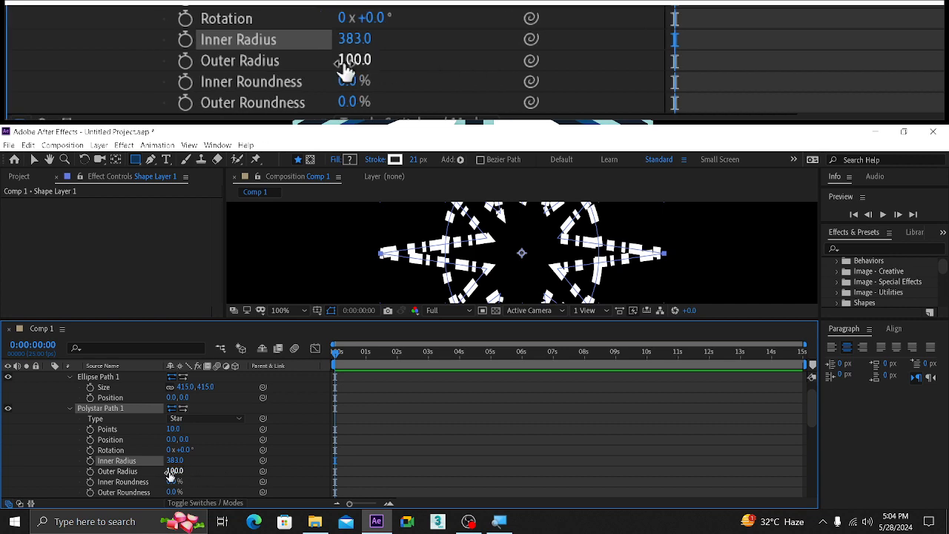
left_click_drag(170, 471, 252, 473)
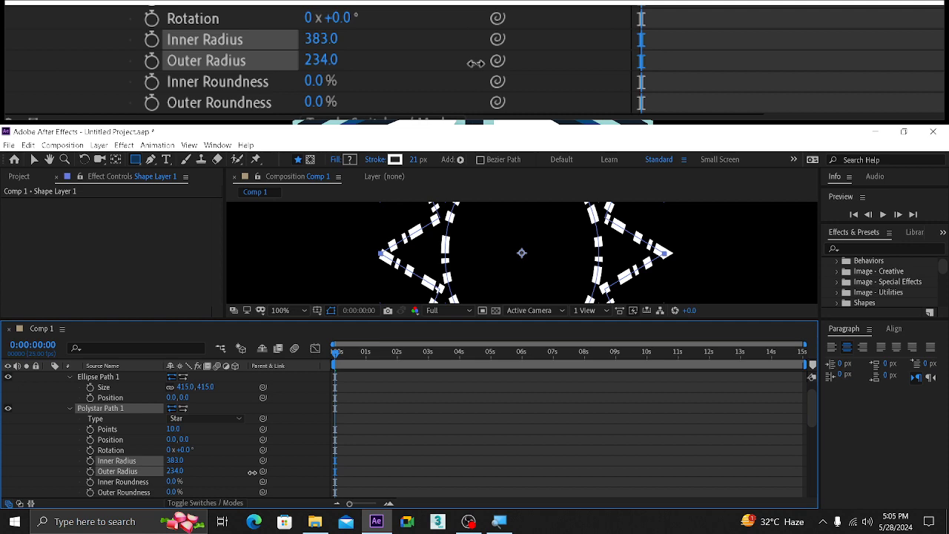
left_click_drag(252, 471, 252, 472)
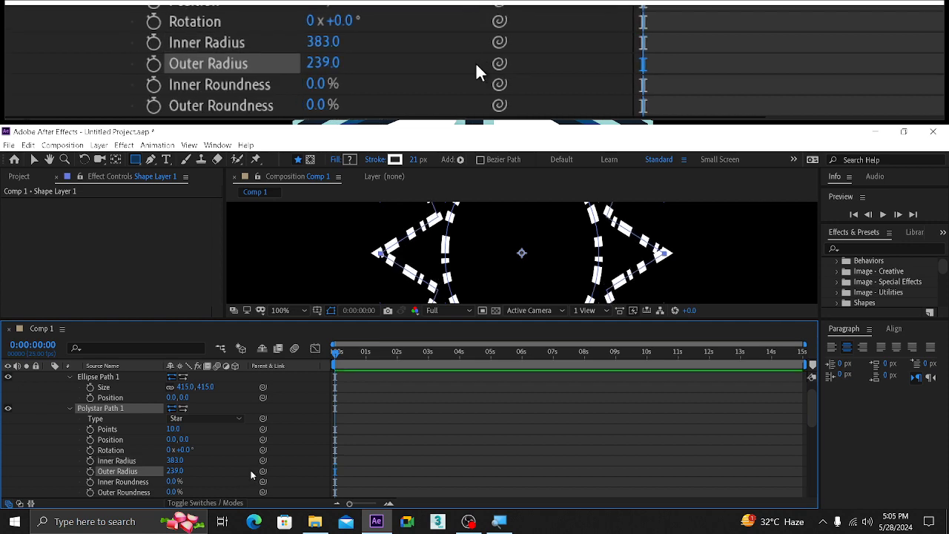
scroll(315, 254, "down", 2)
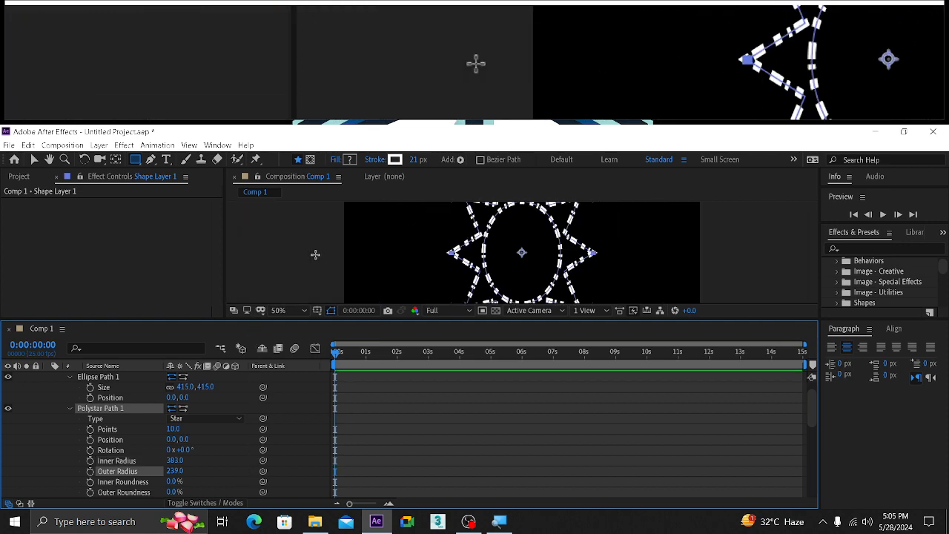
scroll(315, 255, "down", 1)
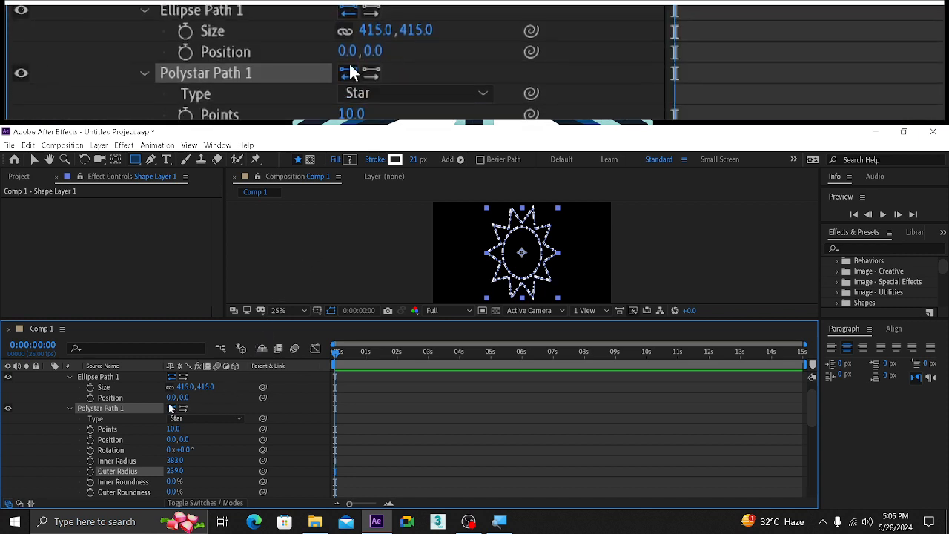
scroll(166, 408, "up", 1)
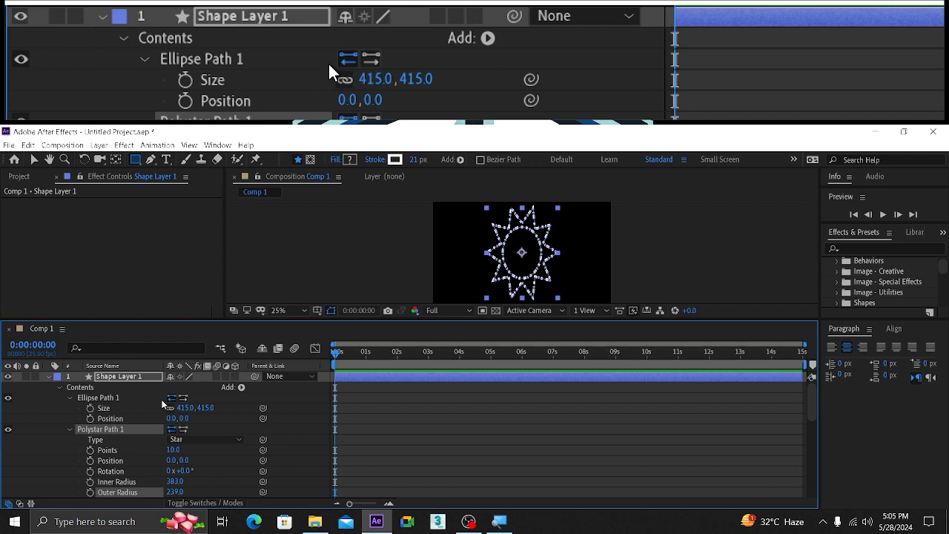
Try to change the stroke color by choosing a magenta hue of 292°
scroll(163, 404, "down", 6)
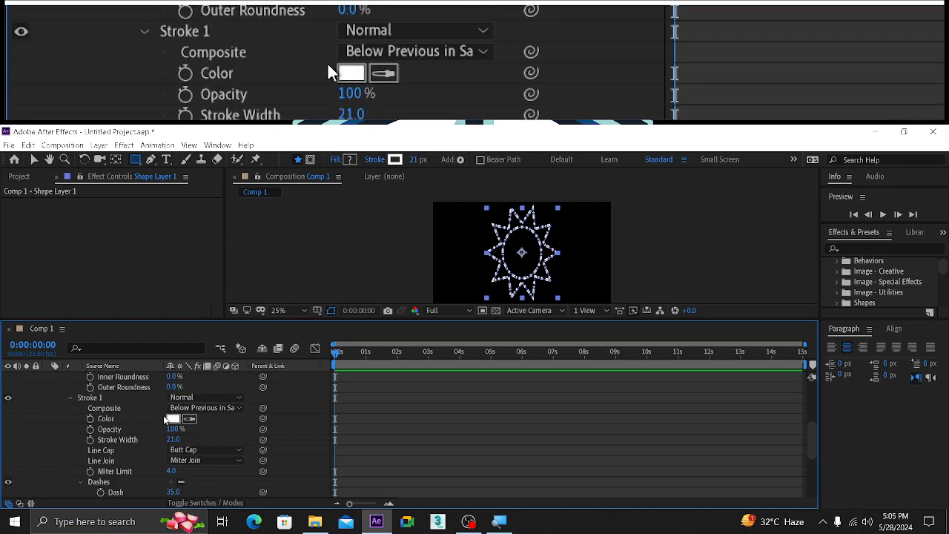
left_click(173, 420)
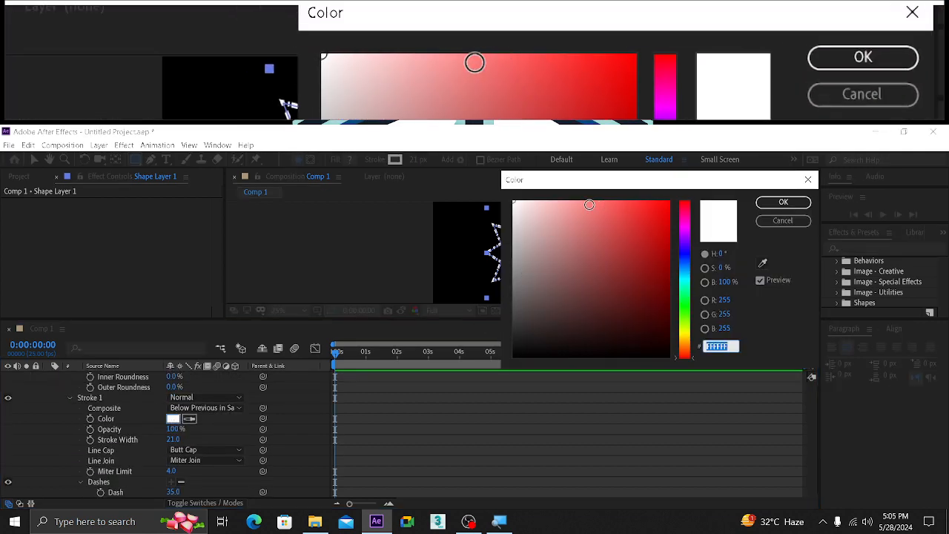
left_click(684, 229)
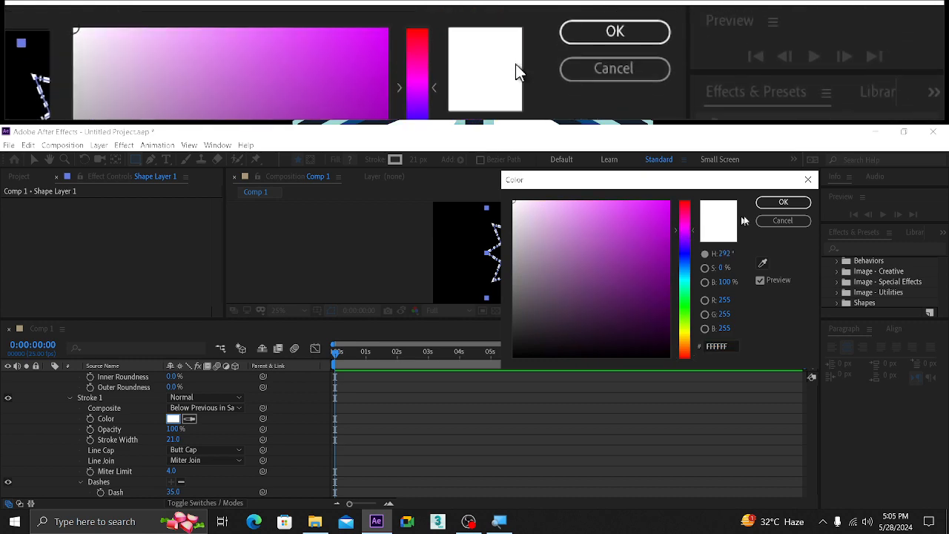
left_click(761, 205)
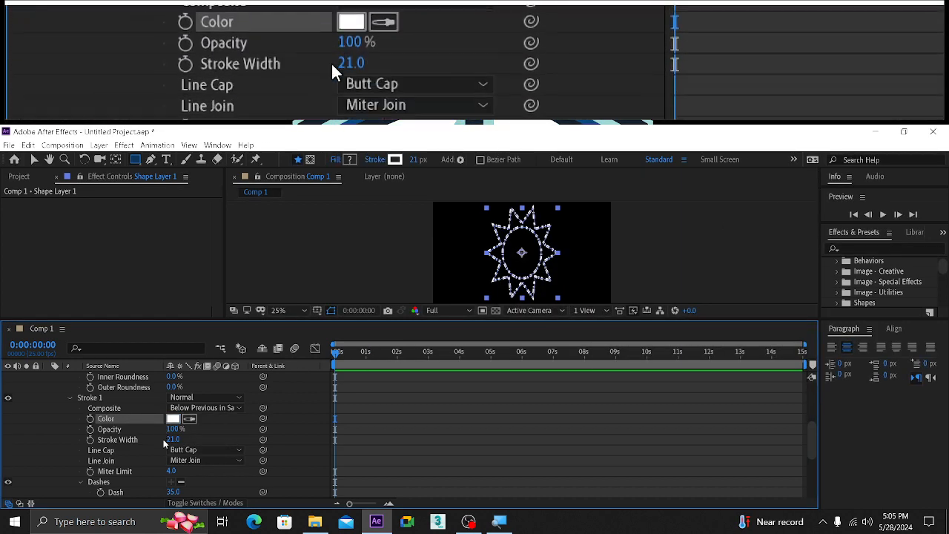
Set the stroke width to 9 and recolor the stroke to a purple with a hue of 286°
left_click_drag(172, 440, 167, 440)
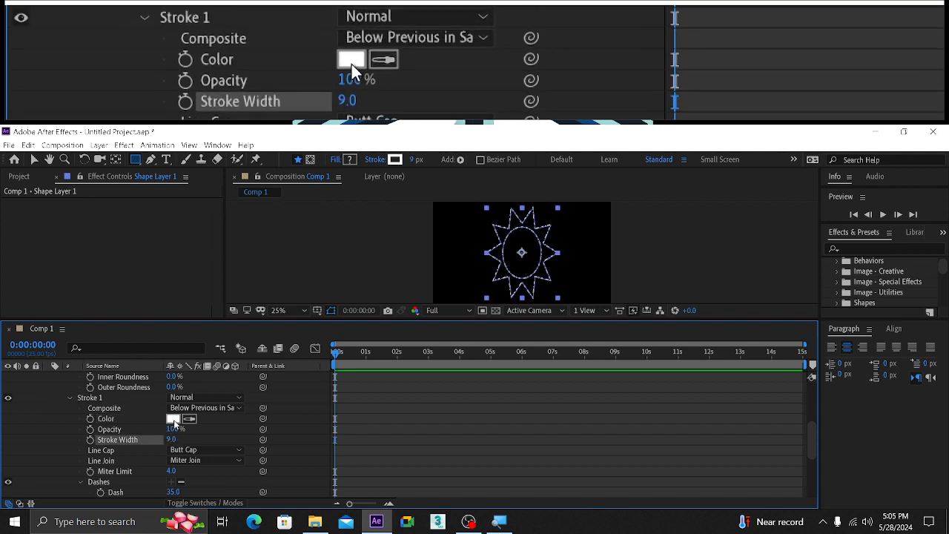
left_click(173, 418)
left_click(685, 236)
left_click(657, 218)
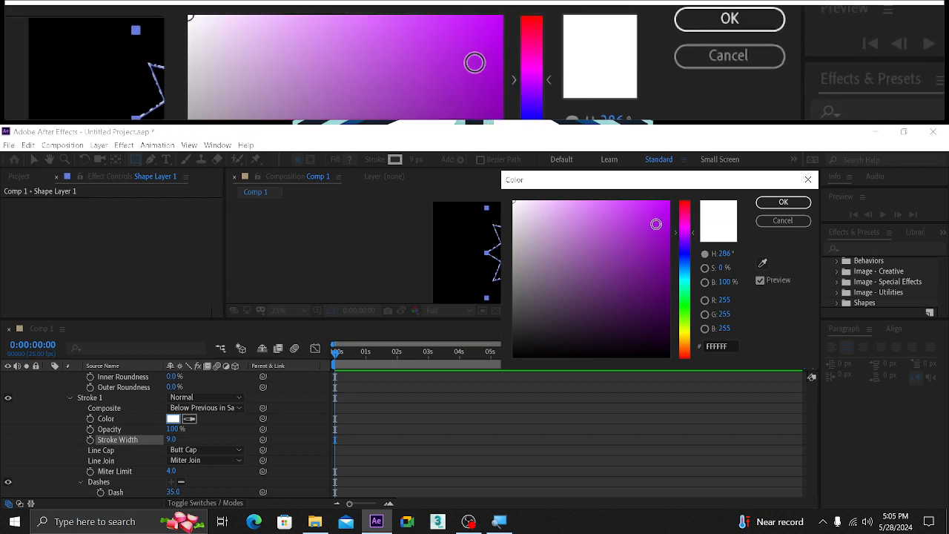
left_click(761, 205)
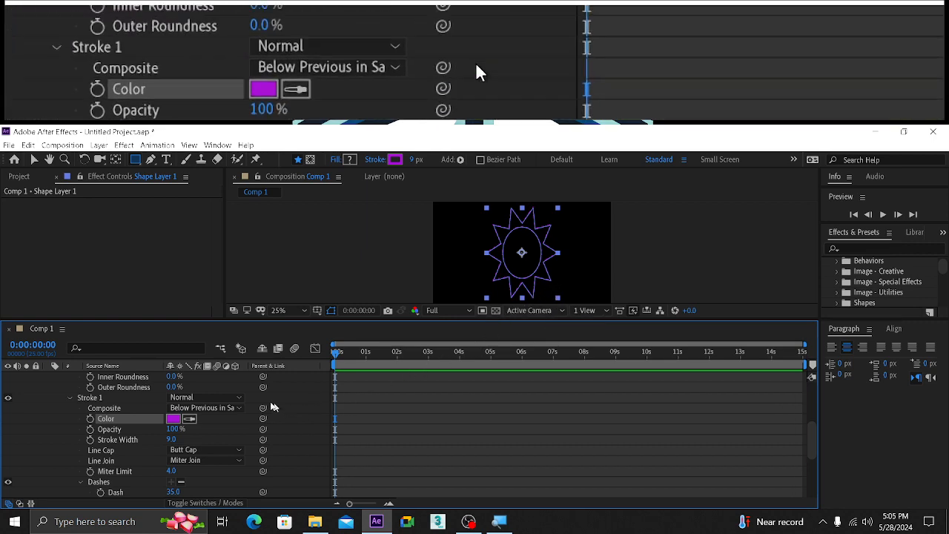
Remove all dashes and gaps from Stroke 1 so the outline is solid
scroll(304, 413, "up", 3)
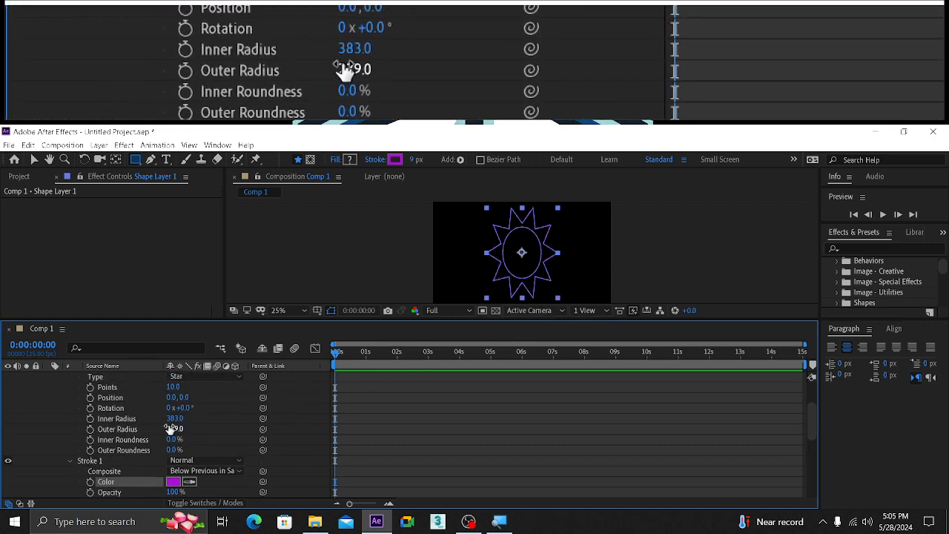
scroll(169, 438, "up", 3)
scroll(165, 442, "down", 10)
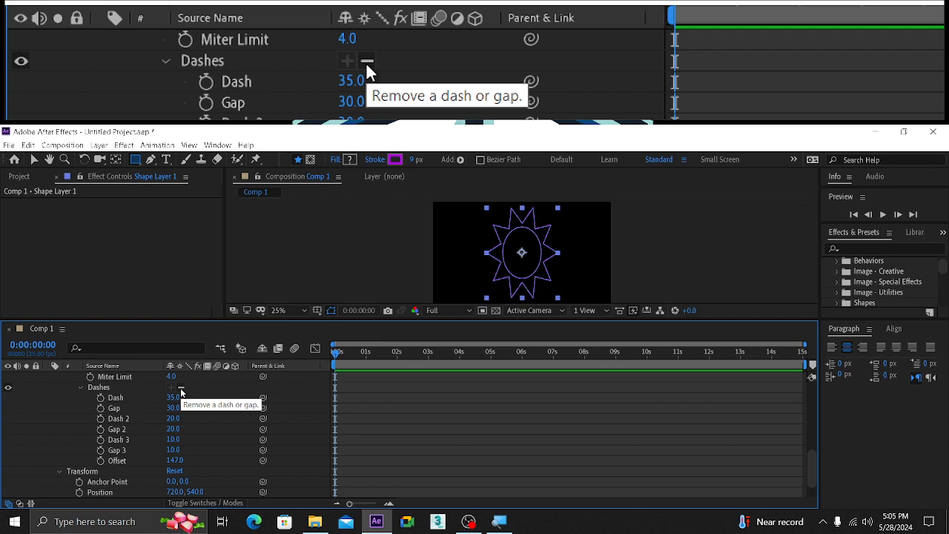
left_click(180, 388)
left_click(180, 388)
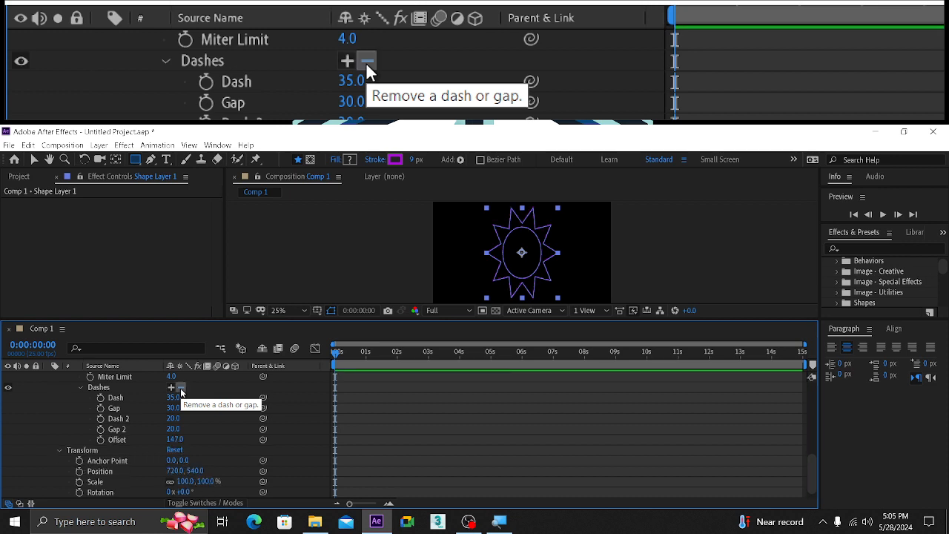
left_click(181, 388)
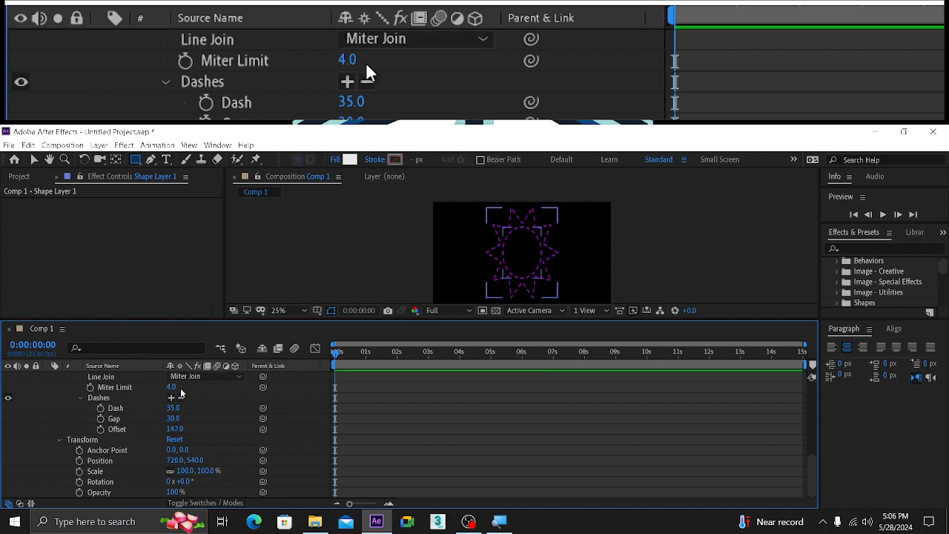
left_click(180, 397)
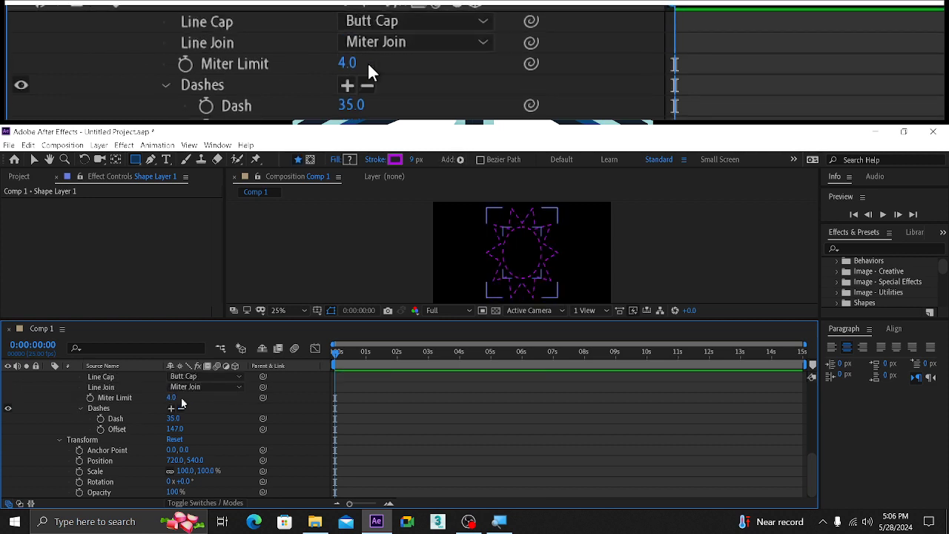
left_click(180, 408)
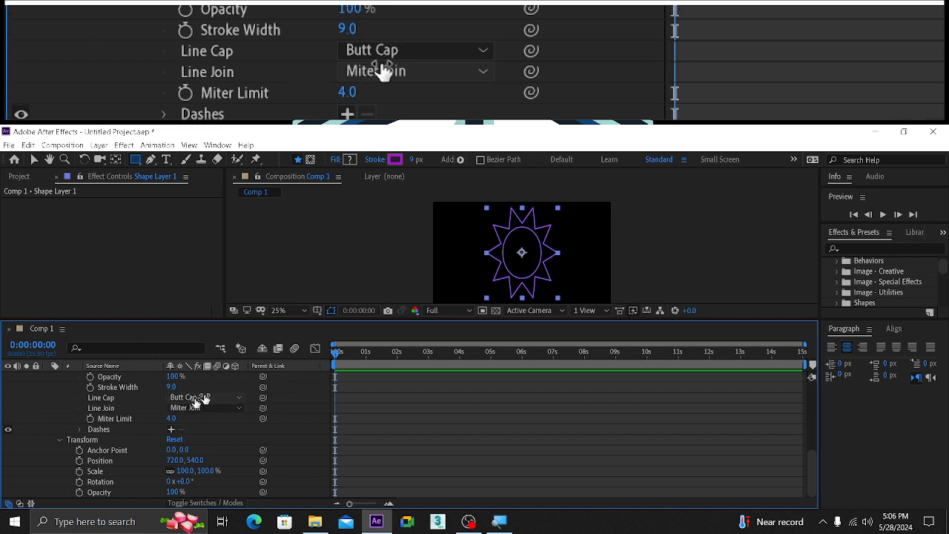
Add a gradient fill to the shape layer containing the ellipse and the star
scroll(186, 423, "up", 5)
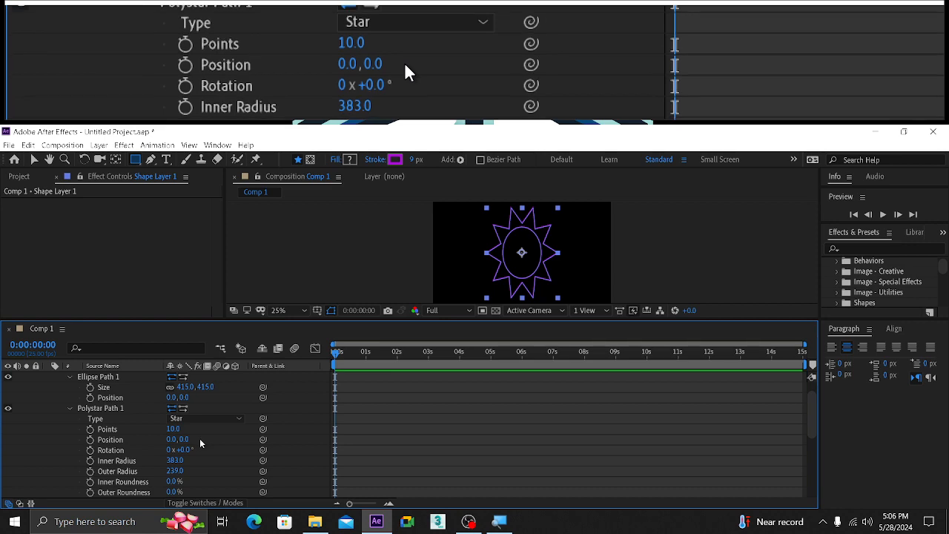
scroll(200, 437, "up", 2)
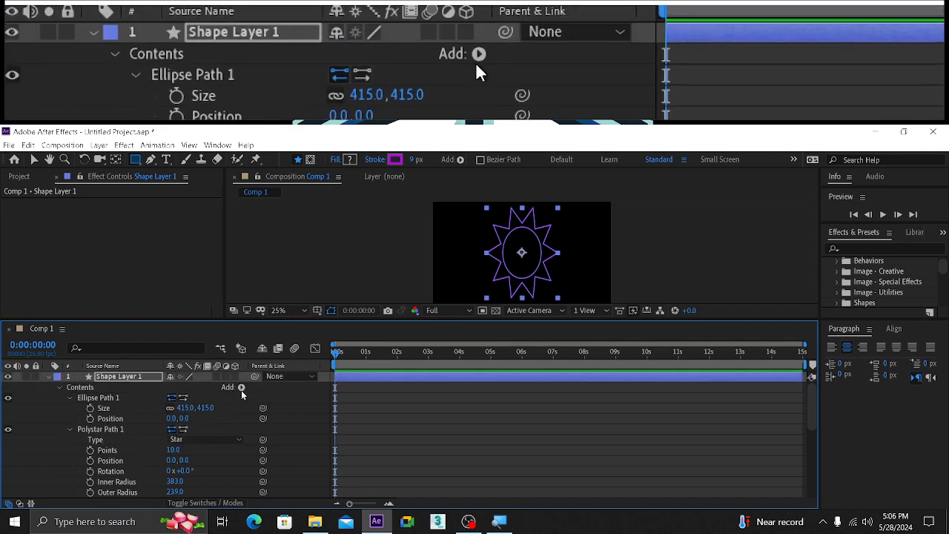
left_click(241, 387)
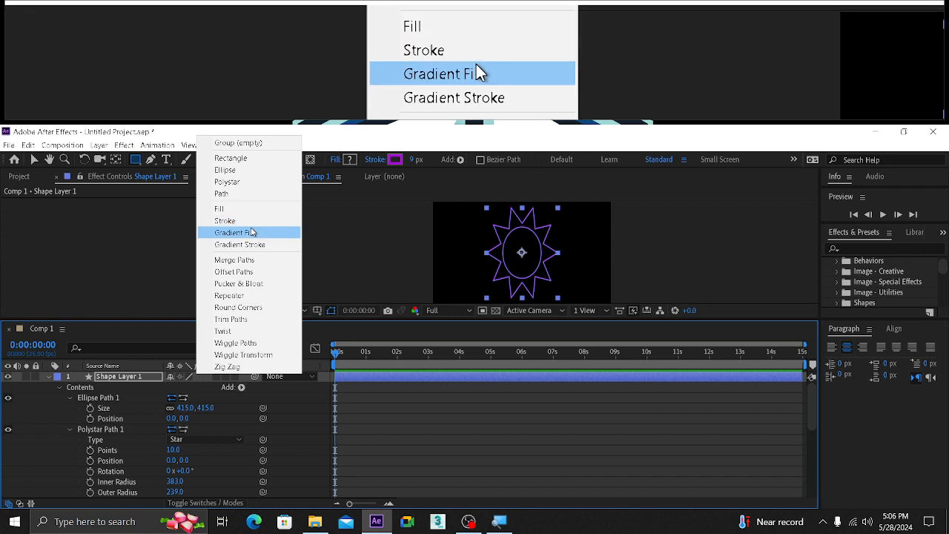
left_click(251, 233)
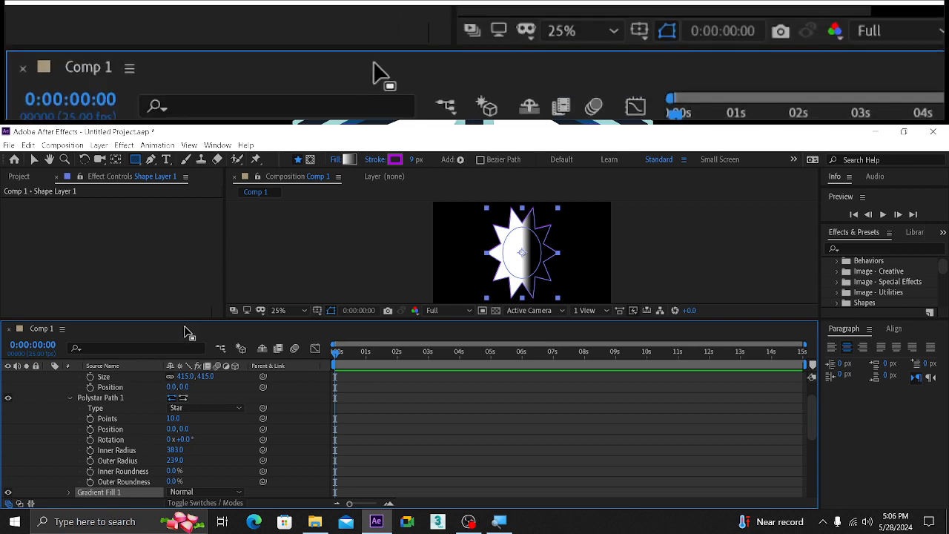
scroll(136, 416, "down", 3)
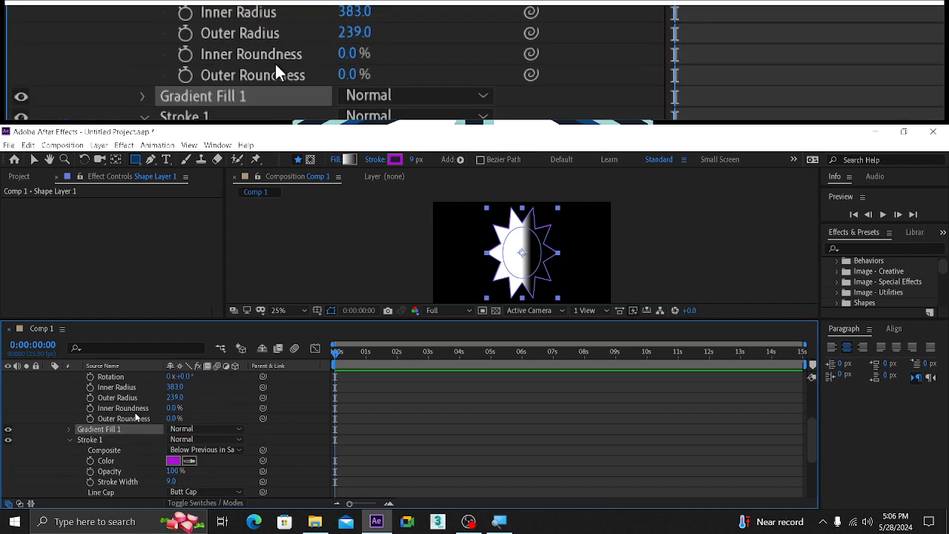
Expand Gradient Fill 1 and set the linear gradient's End Point to 382.0, 0.0
left_click(69, 430)
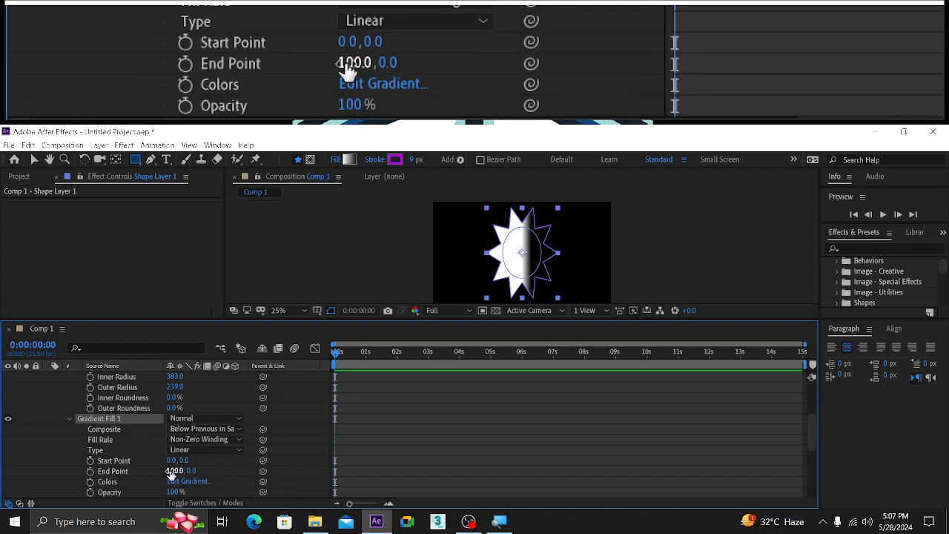
left_click_drag(170, 473, 416, 471)
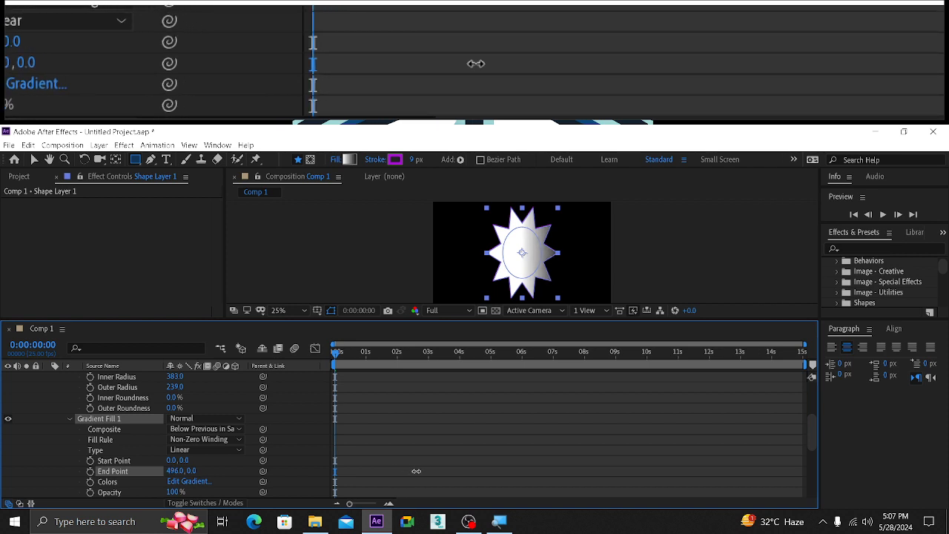
left_click_drag(416, 471, 321, 460)
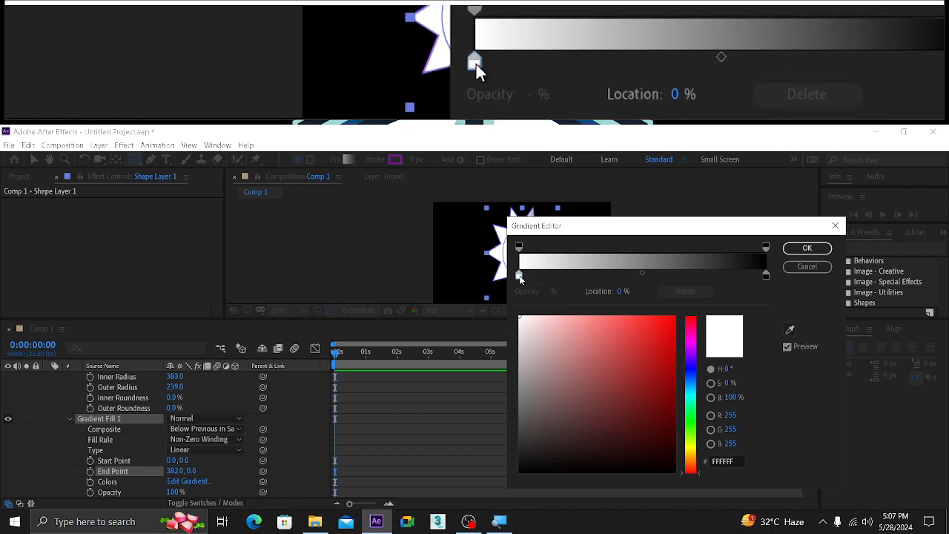
Color the gradient's first stop red (F70E0E) and add a violet stop (hue 263°) at 8.5% and a pink stop (hue 317°) at 15.6%
left_click(667, 320)
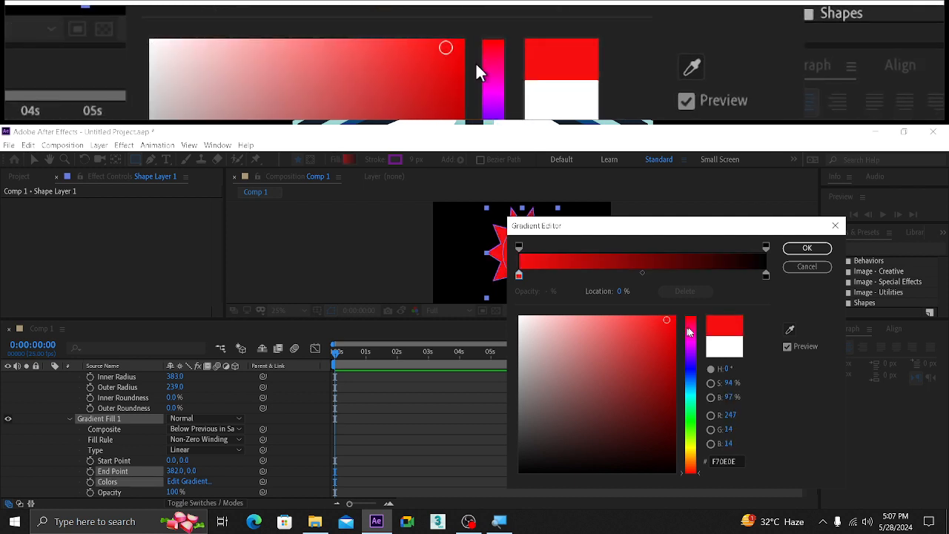
left_click(540, 274)
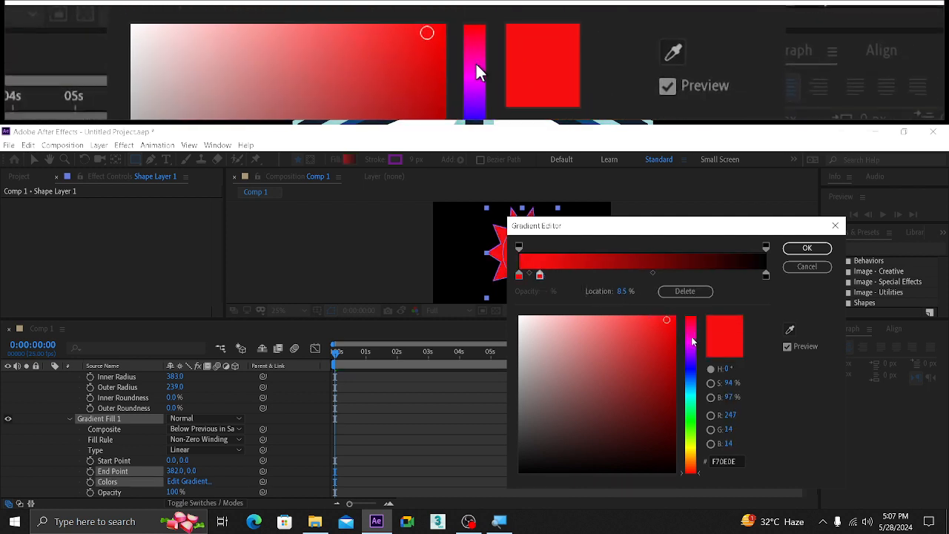
left_click(691, 338)
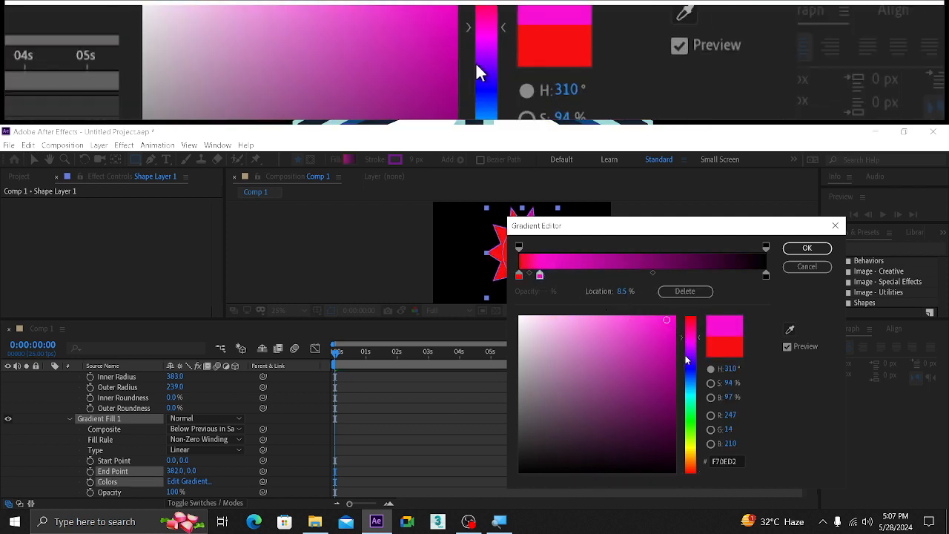
left_click(689, 357)
left_click(558, 274)
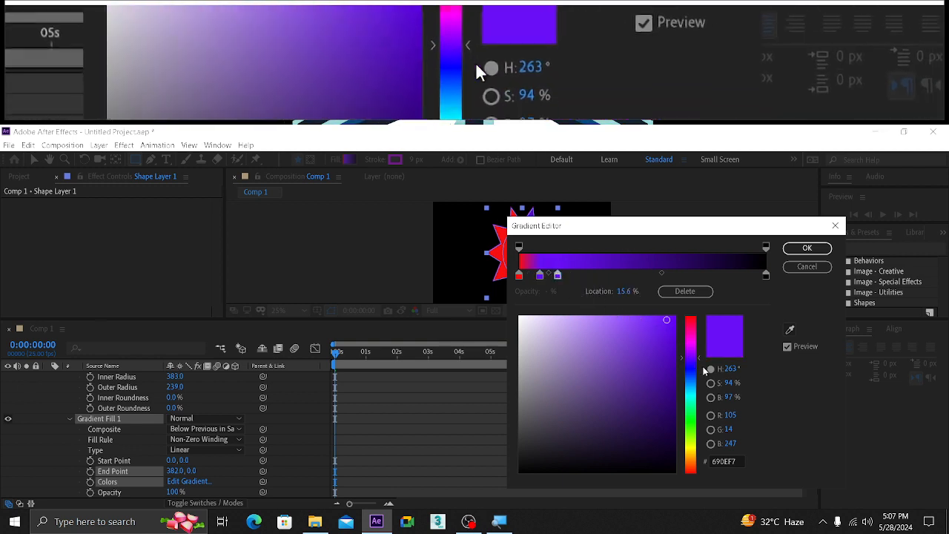
left_click(687, 338)
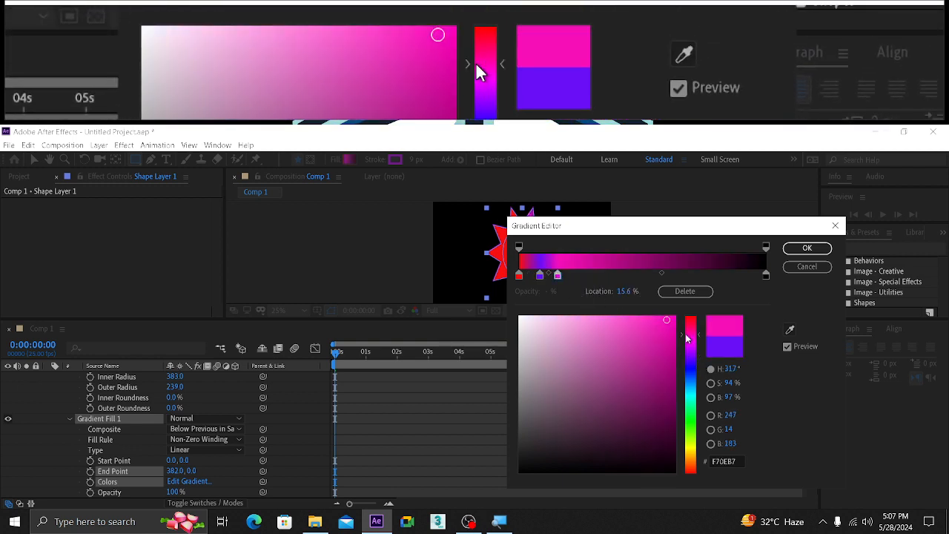
Add three gradient stops: blue (hue 210°) at 22.5%, cyan (hue 178°) at 31.1% and green (hue 139°) at 38.2%
left_click(575, 275)
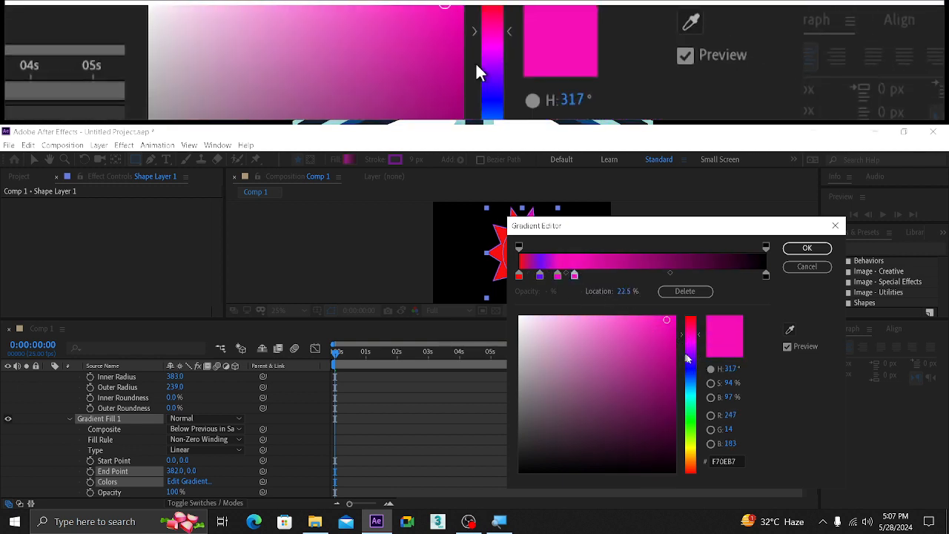
left_click(694, 391)
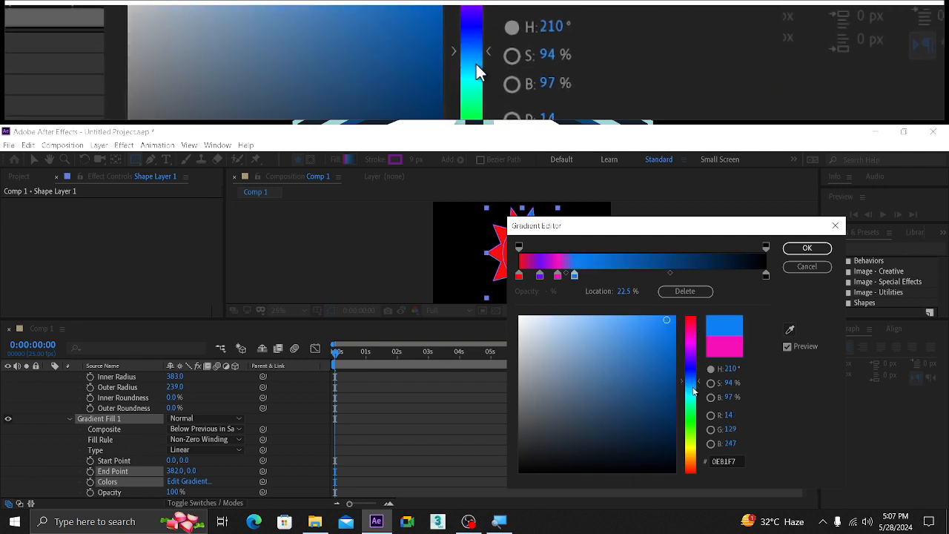
left_click(595, 275)
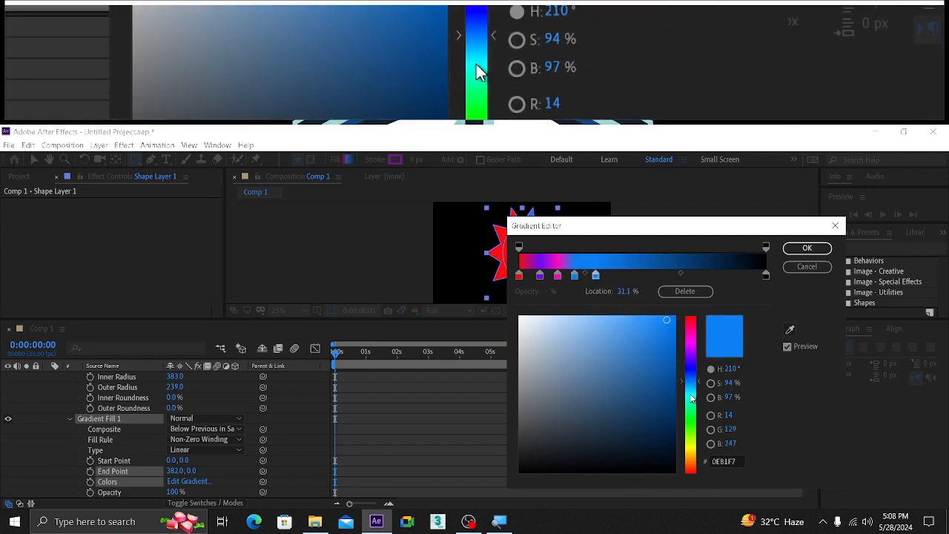
left_click(694, 395)
left_click(614, 275)
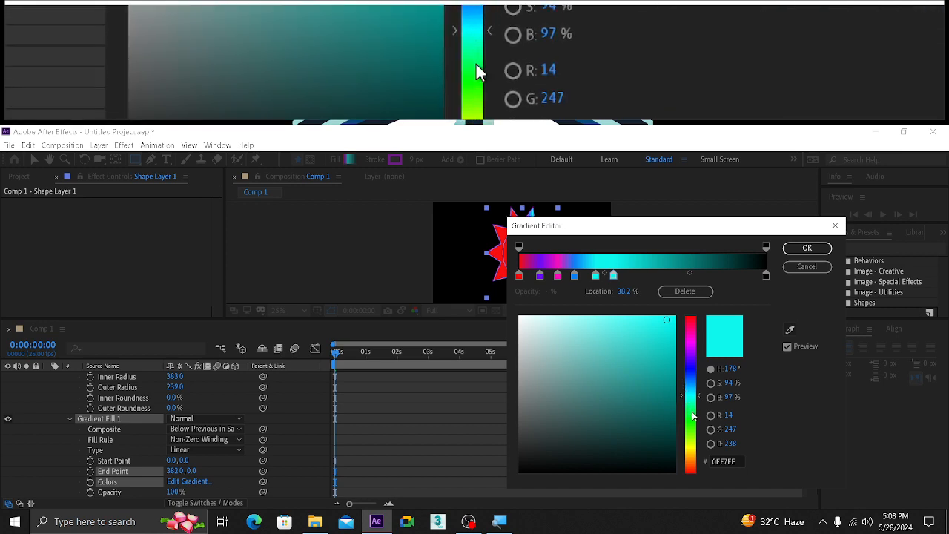
left_click(693, 412)
Add a green gradient stop (hue 128°) at 48.2% and a yellow-green stop (hue 86°) at 57.9%
left_click(638, 275)
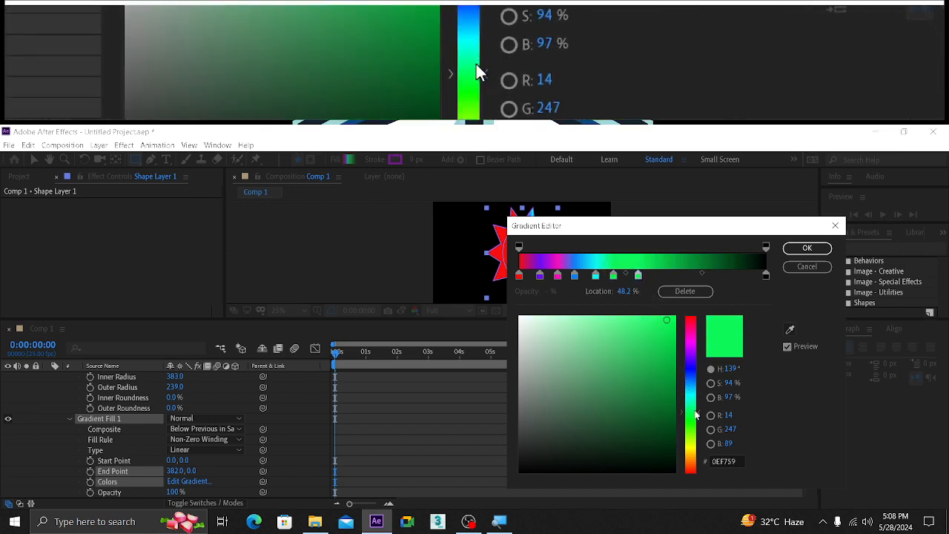
left_click(696, 415)
left_click(663, 276)
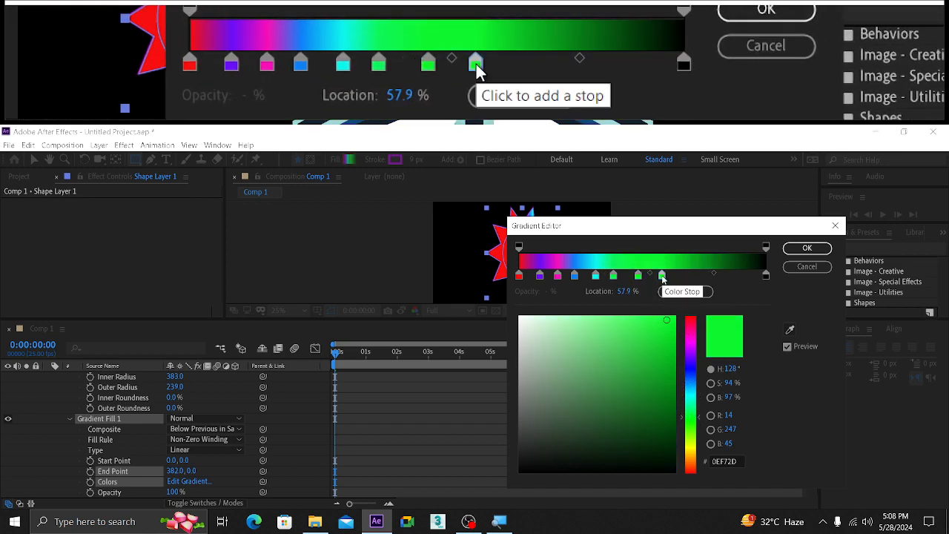
left_click(694, 434)
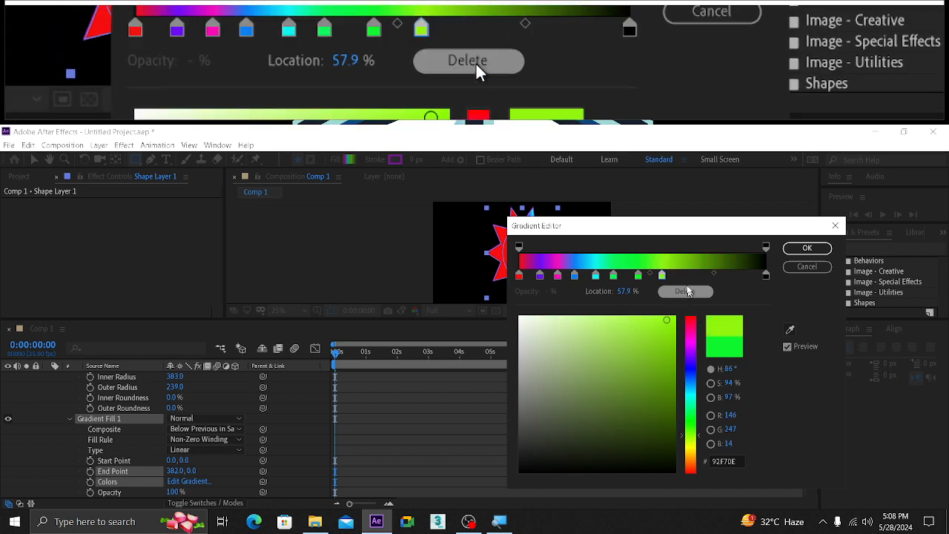
Add a yellow stop (hue 67°) at 67.7%, drop one of the two green stops and space out the others, with violet at 10.5%
left_click(686, 275)
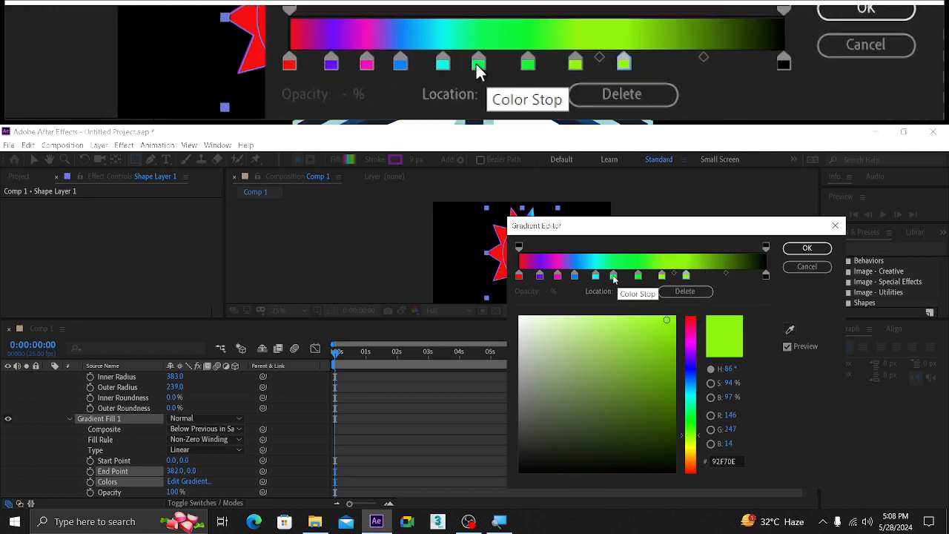
left_click_drag(614, 277, 545, 278)
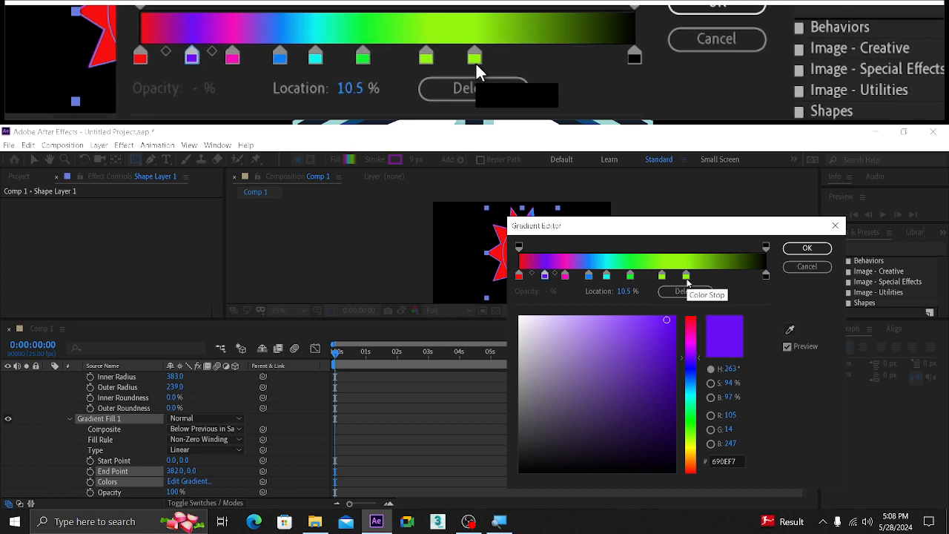
left_click(686, 277)
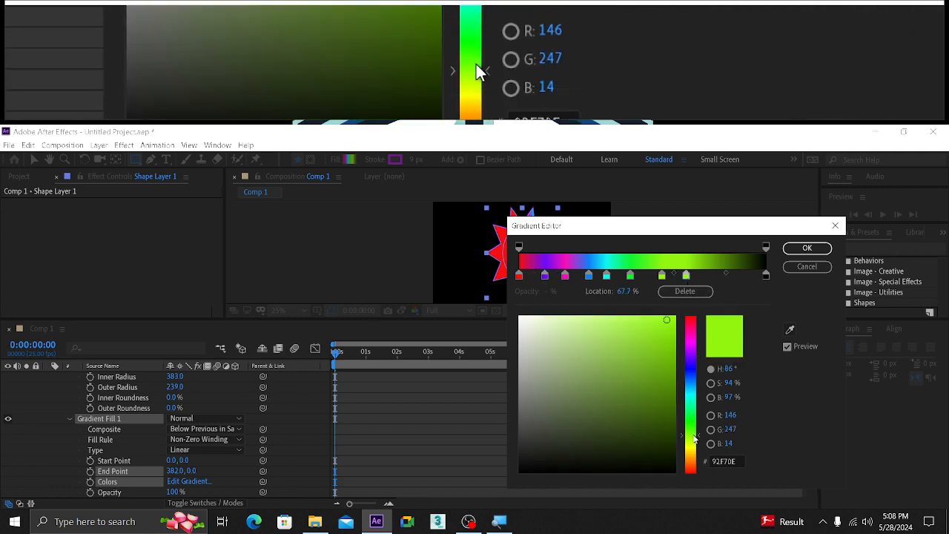
left_click_drag(694, 439, 695, 444)
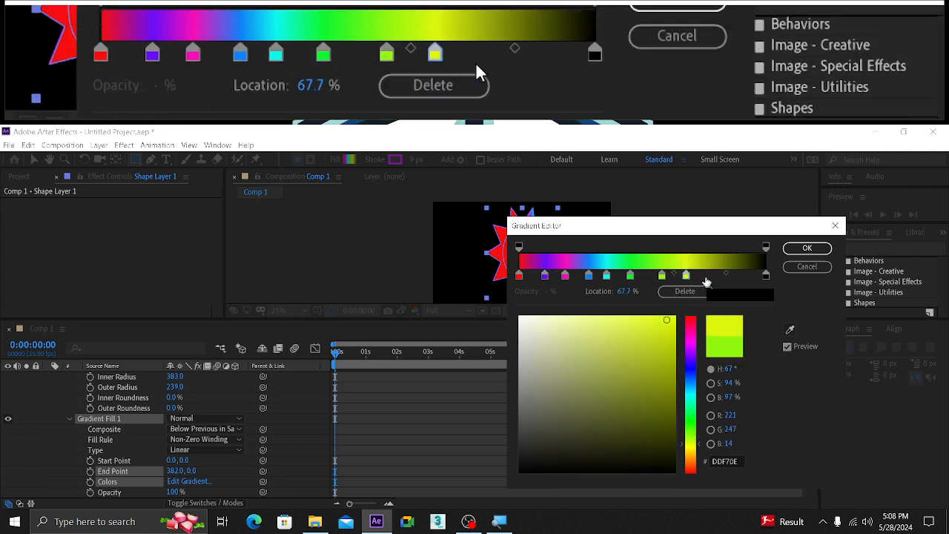
Add an orange gradient stop (hue 27°) at 76.1% and a red stop (F70E0E) at 88.7%, and select the black end stop
left_click(707, 278)
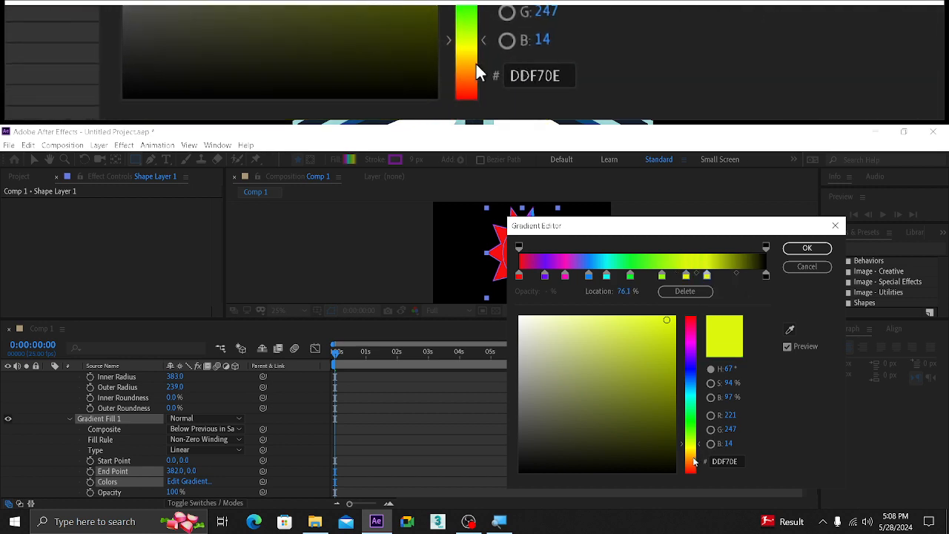
left_click(694, 462)
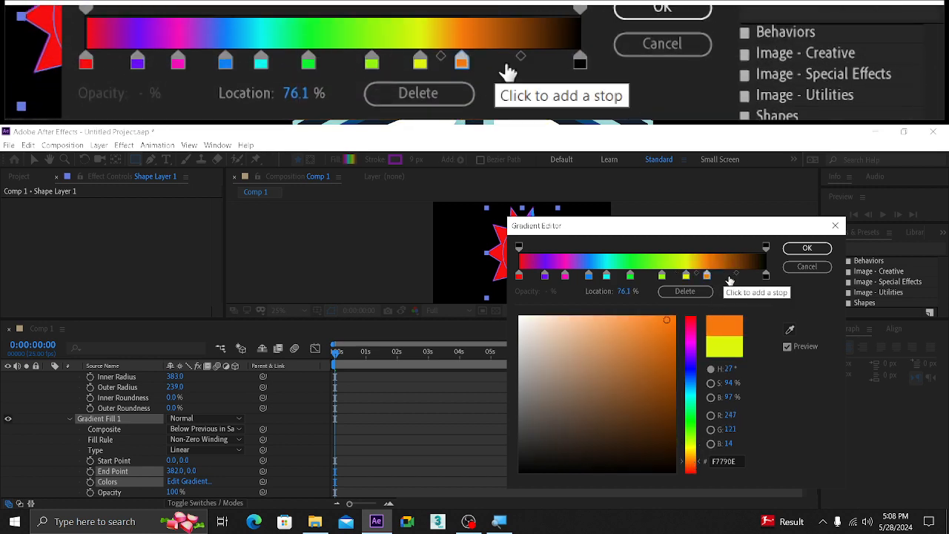
left_click(738, 278)
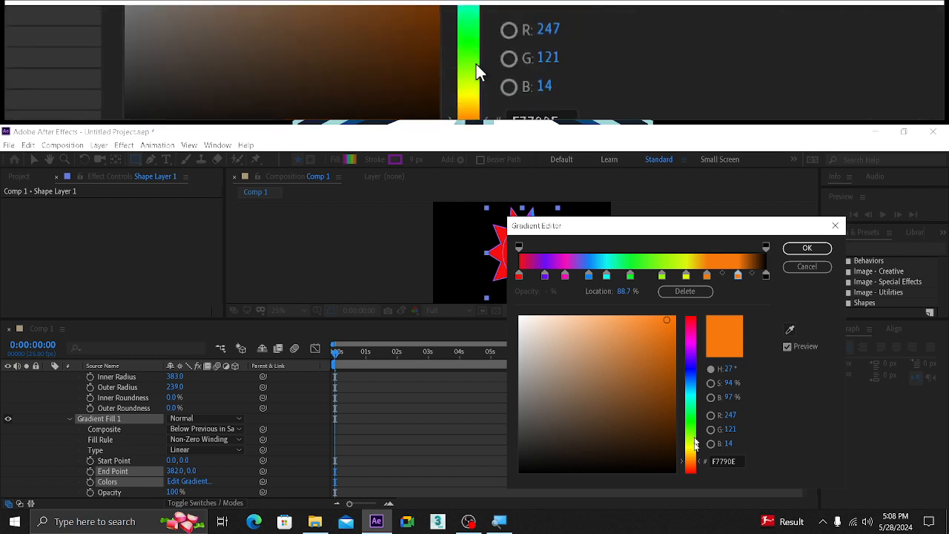
left_click(693, 473)
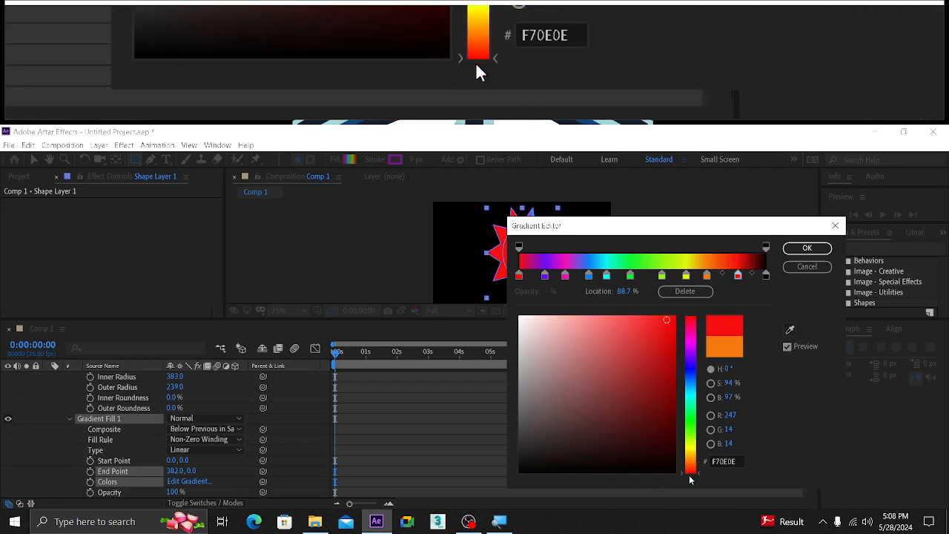
left_click(766, 275)
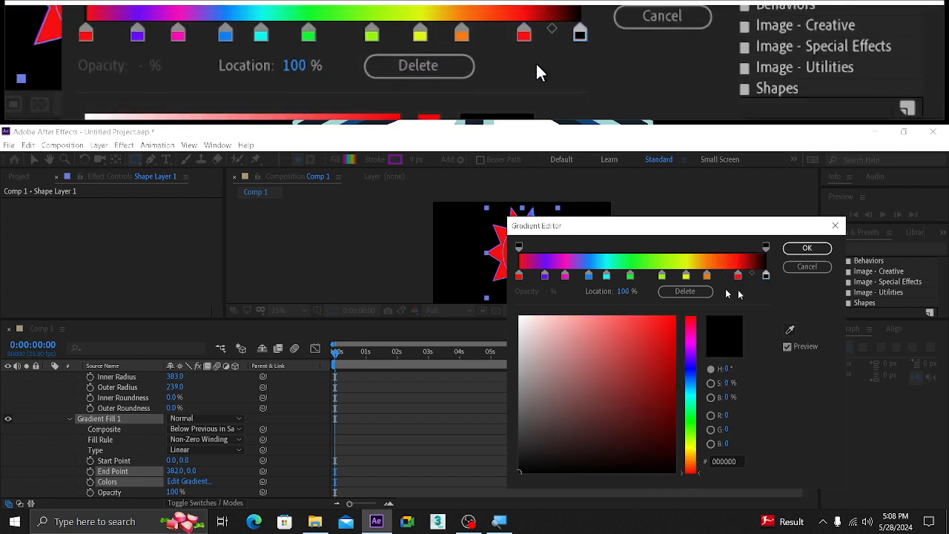
Move the first red stop to 4%, add a white stop at 0% and a gray stop (747775) at 50.7%, and apply the gradient
left_click_drag(519, 275, 529, 275)
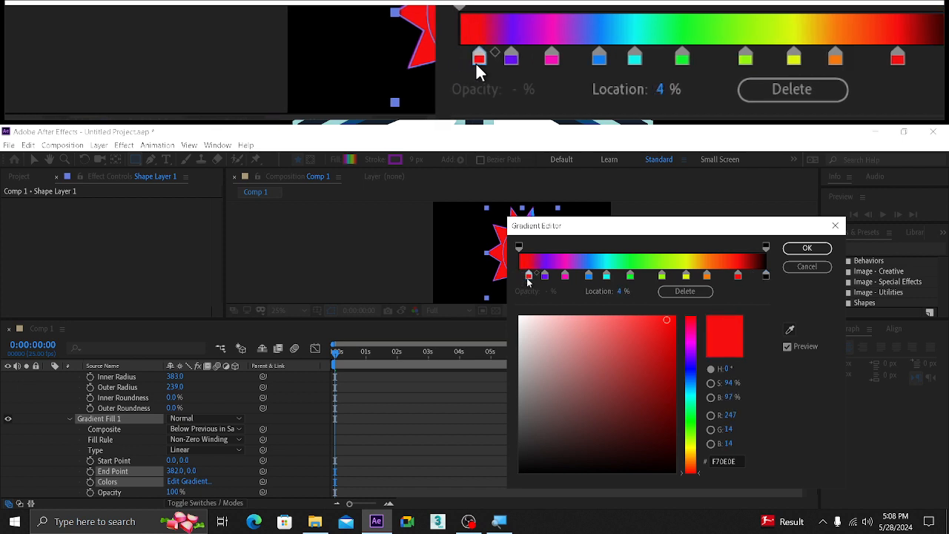
left_click(519, 276)
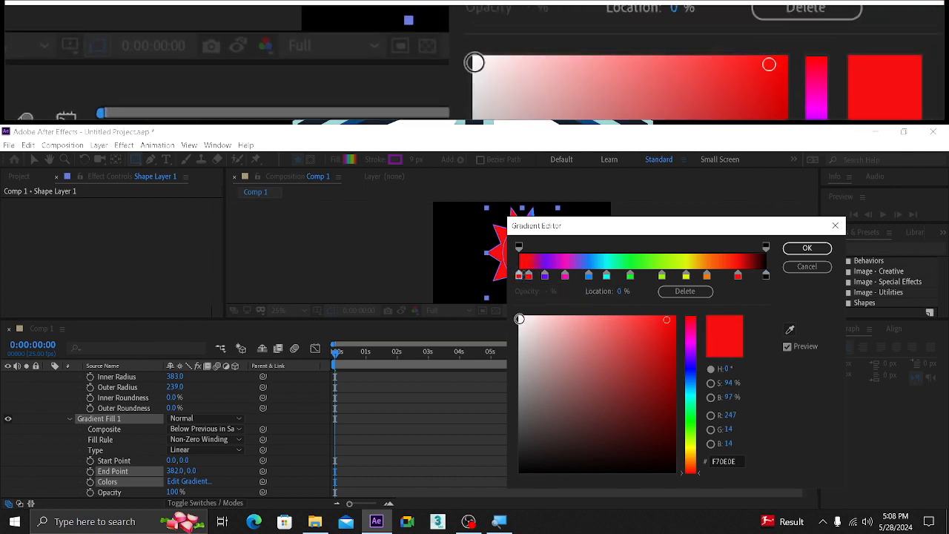
left_click(522, 324)
left_click(645, 275)
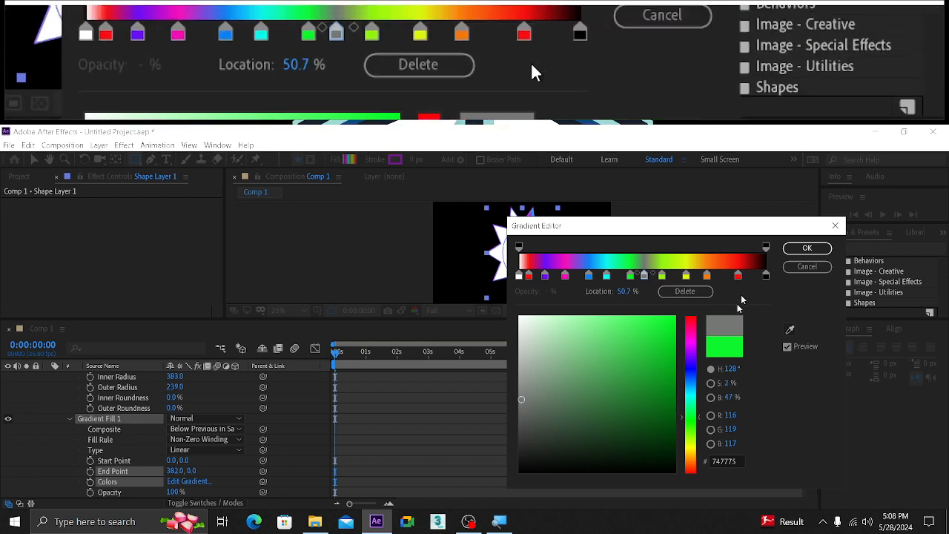
left_click(806, 248)
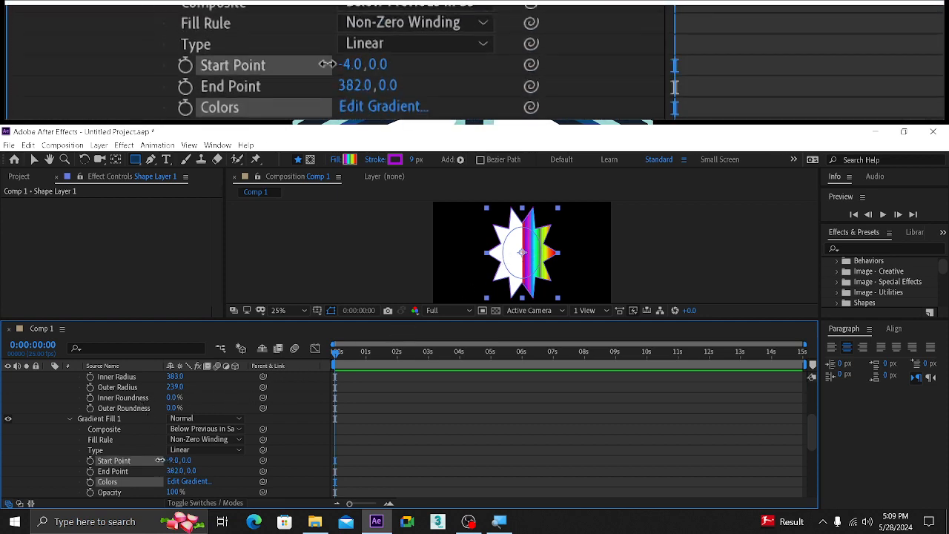
Try a linear gradient Start Point of -269.0, 0.0 and undo that change
left_click_drag(160, 460, 2, 458)
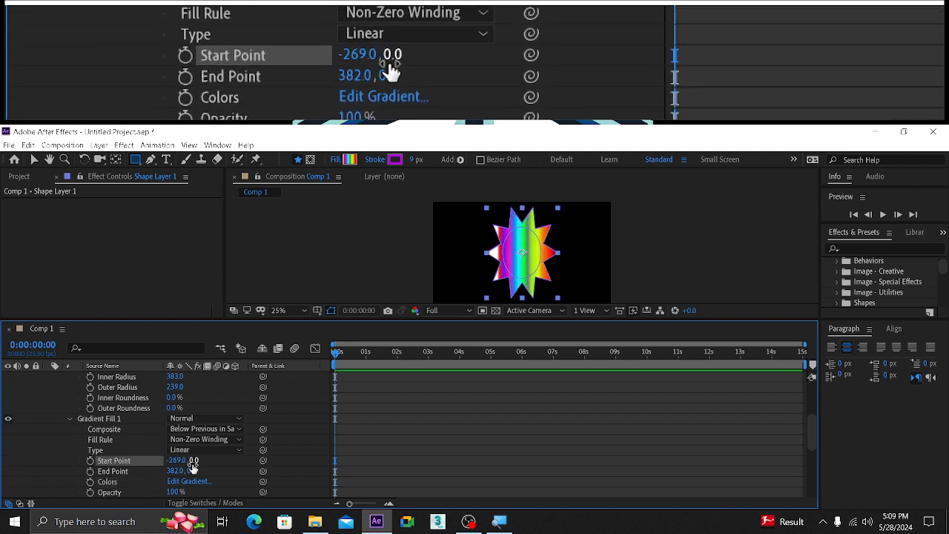
key("ctrl+z")
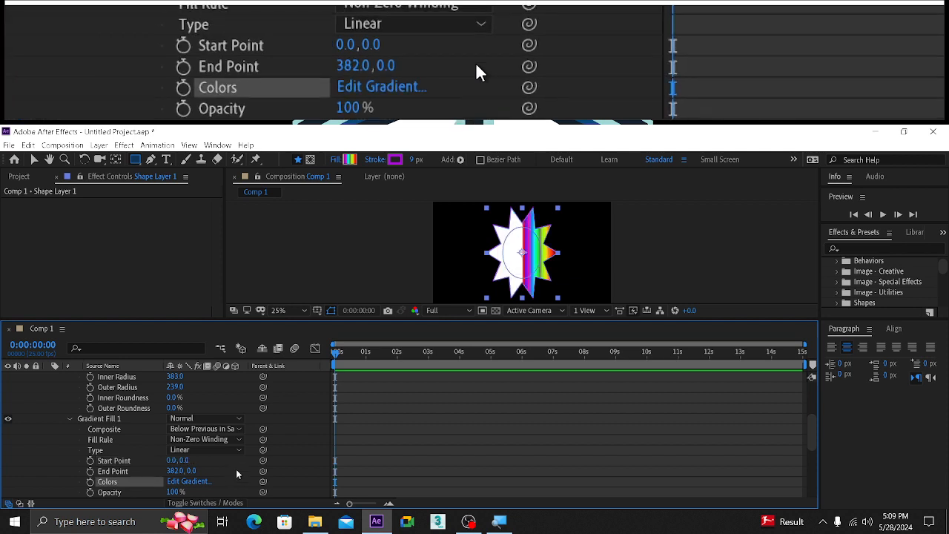
Change Gradient Fill 1 to the Radial type and set its End Point to 768.0, 0.0
left_click(229, 450)
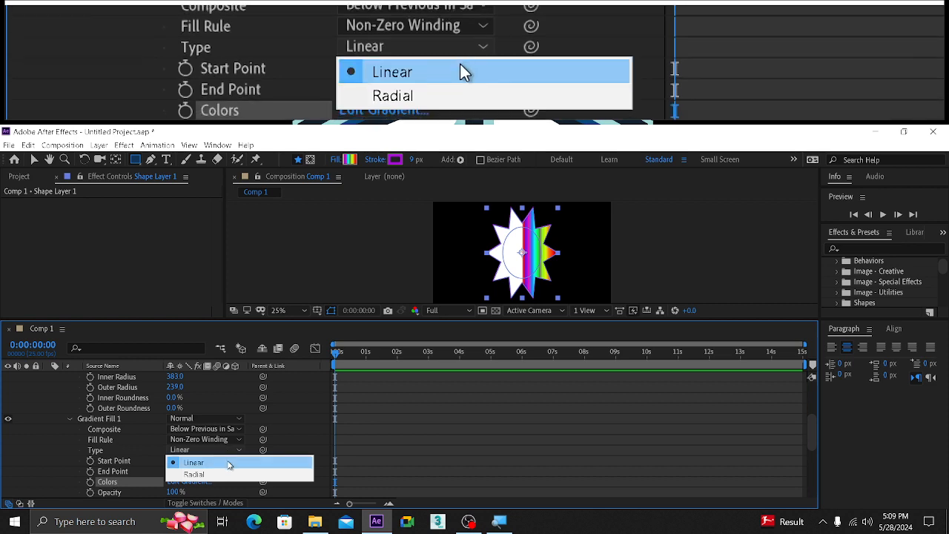
left_click(227, 474)
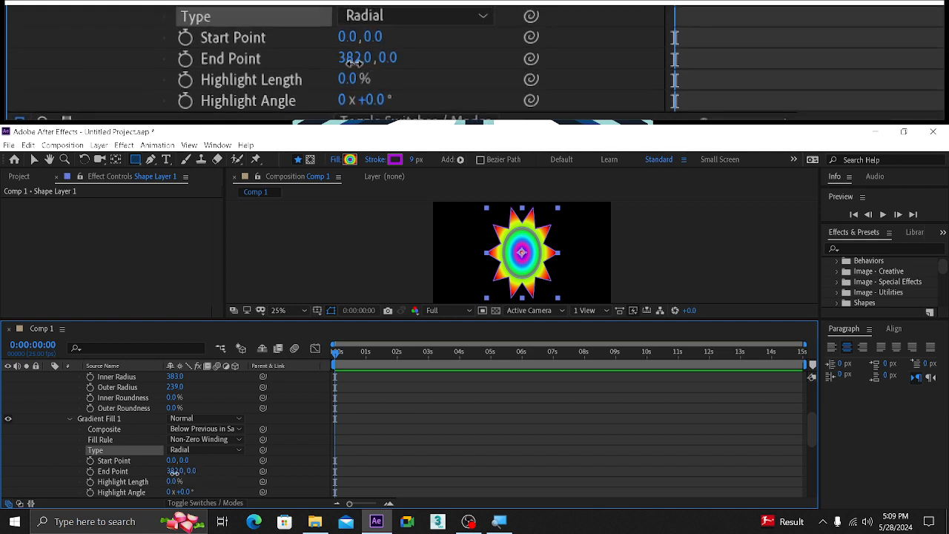
mouse_move(187, 472)
left_mouse_down()
mouse_move(600, 460)
mouse_move(409, 474)
left_mouse_up()
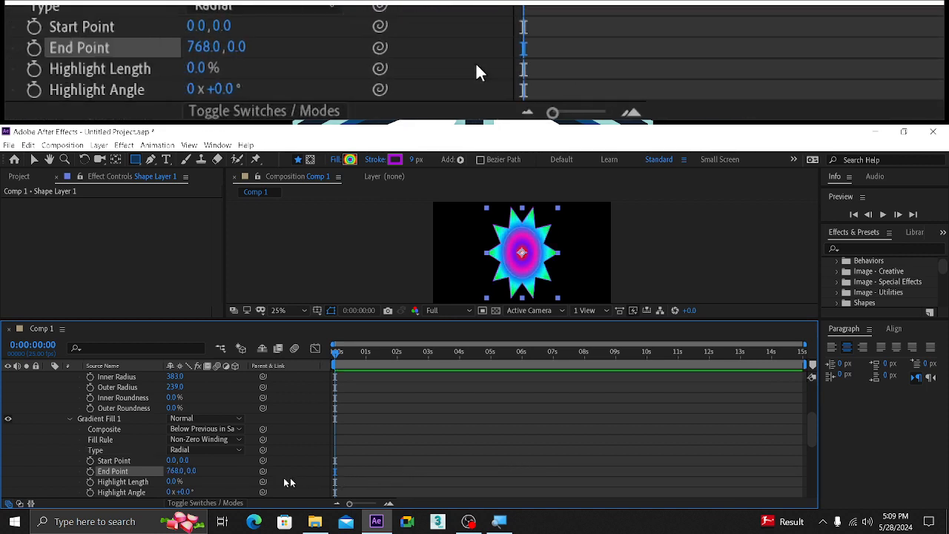
Set the radial gradient's Highlight Angle to 15°
scroll(215, 475, "down", 1)
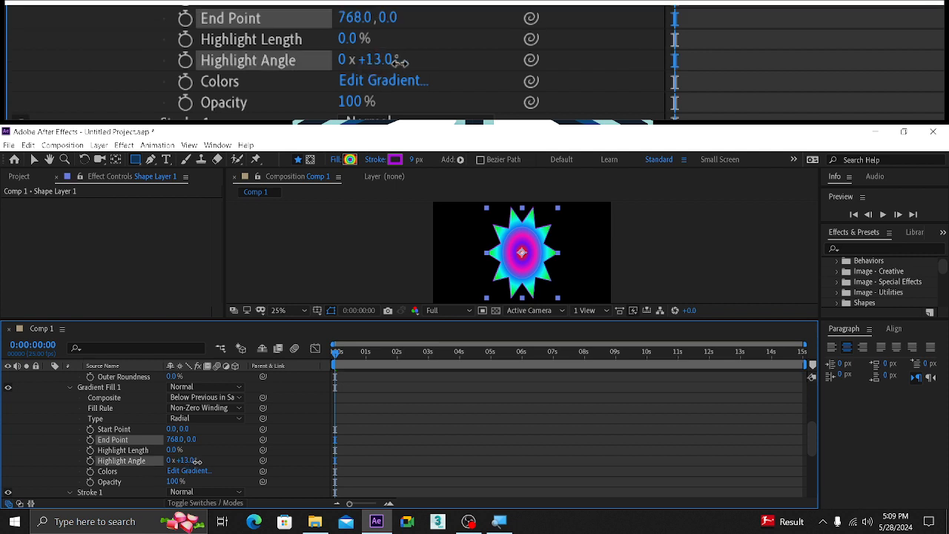
left_click_drag(195, 461, 197, 462)
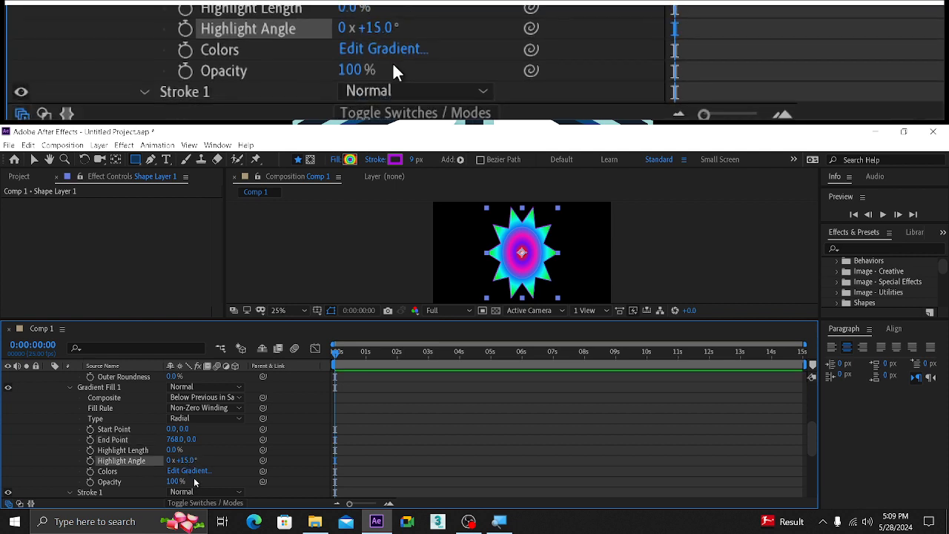
Try adjusting the Opacity of Gradient Fill 1
scroll(195, 482, "down", 1)
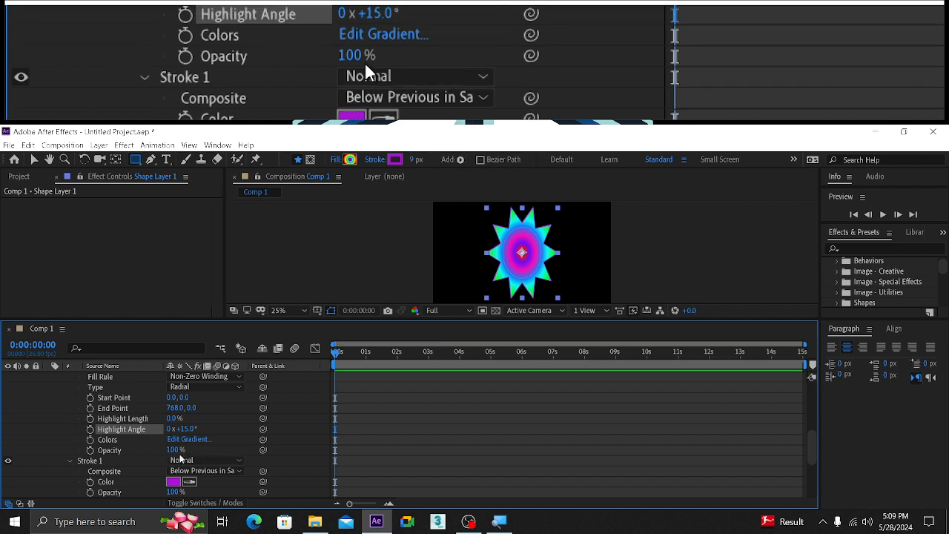
left_click_drag(170, 454, 223, 455)
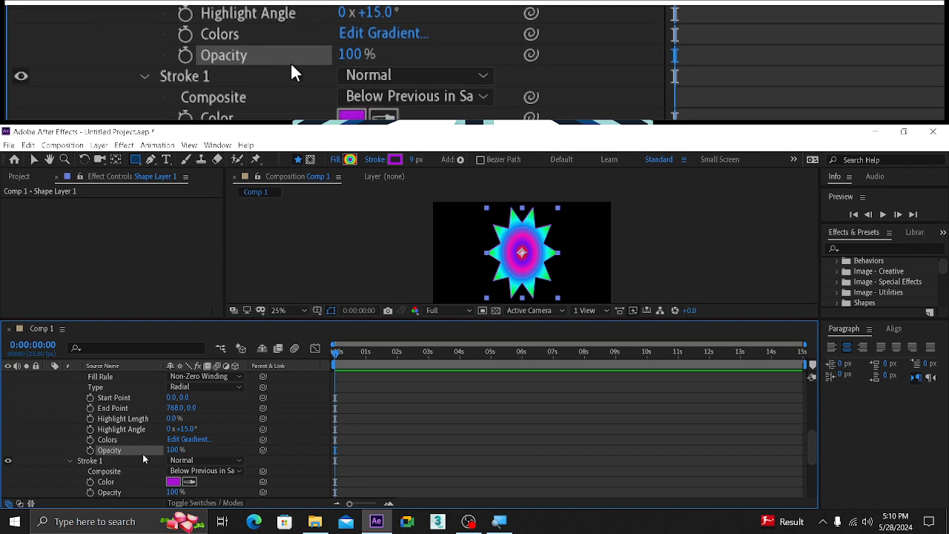
Collapse Ellipse Path 1, add a Fill to the shape contents and place it directly below Ellipse Path 1
scroll(143, 456, "up", 5)
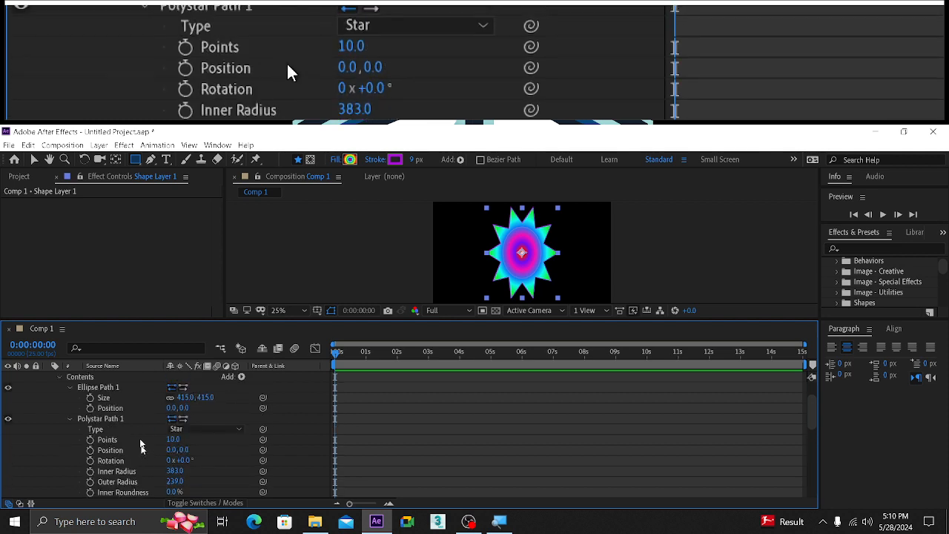
scroll(140, 444, "up", 1)
left_click(109, 401)
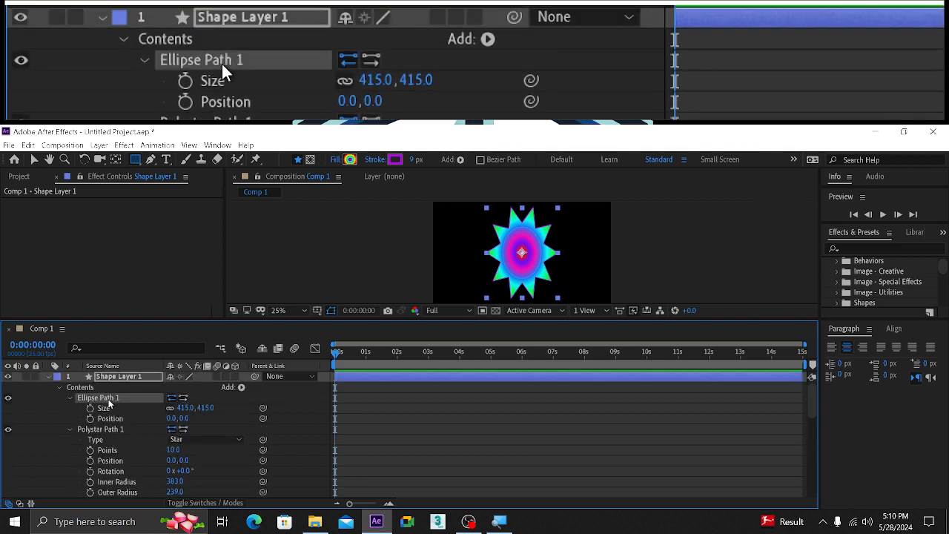
double_click(109, 400)
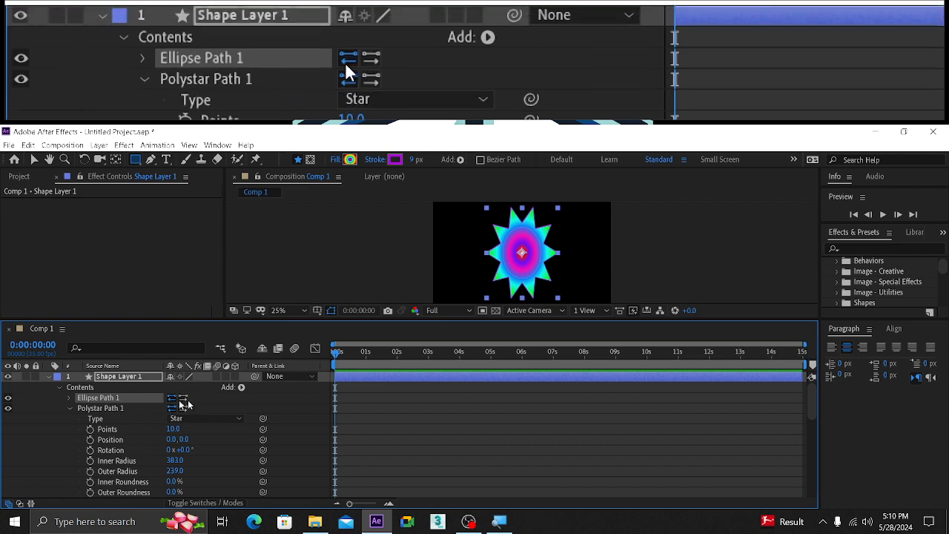
left_click(241, 387)
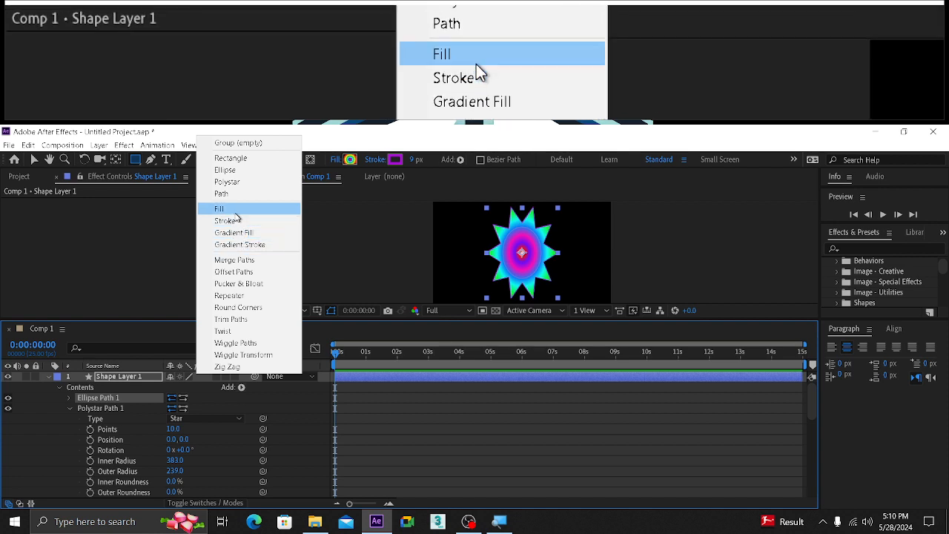
left_click(234, 213)
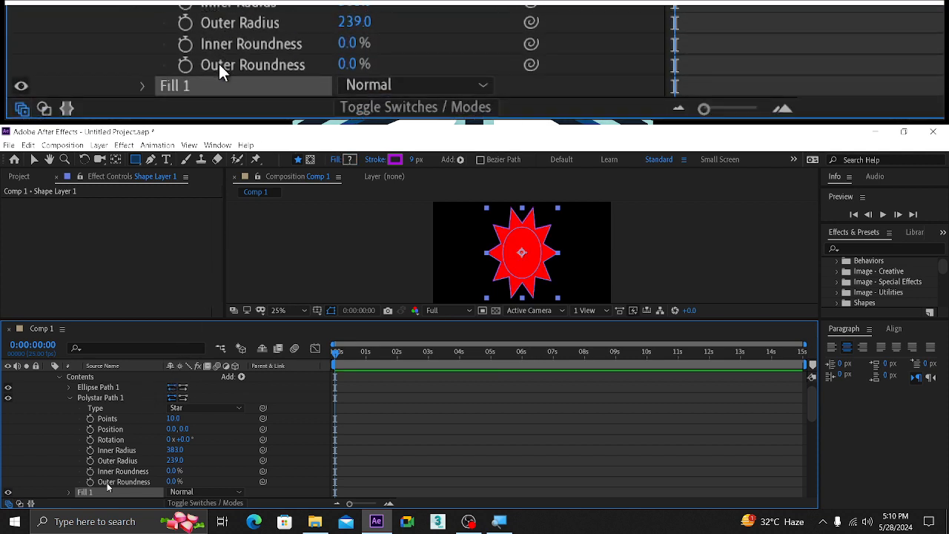
left_click_drag(116, 399, 138, 417)
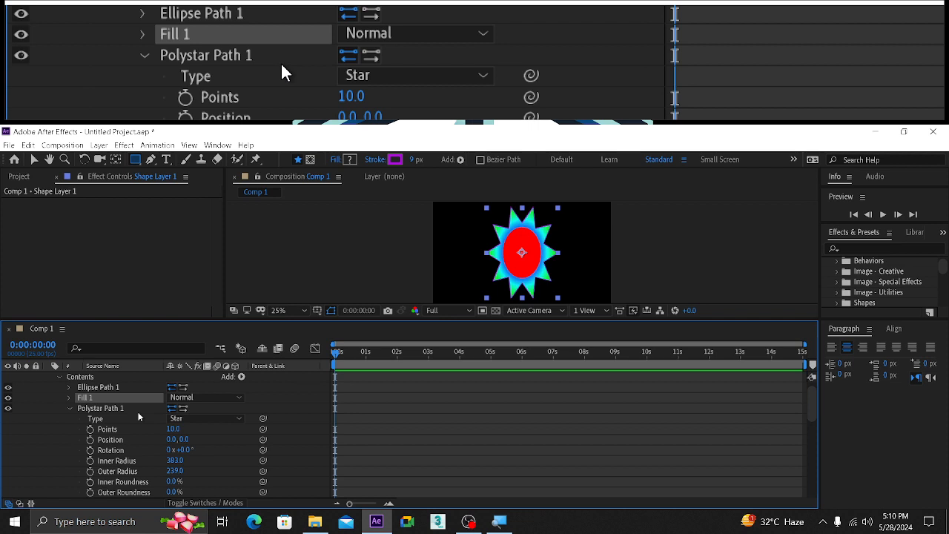
Review the stacking order of Ellipse Path 1, Fill 1, Polystar Path 1, Gradient Fill 1 and Stroke 1 in the shape contents
left_click(102, 389)
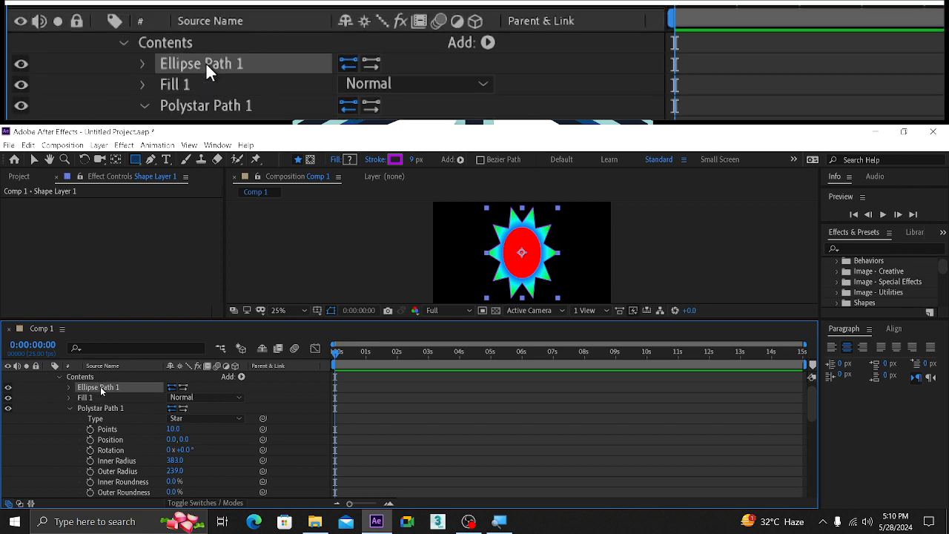
left_click(104, 399)
left_click(108, 409)
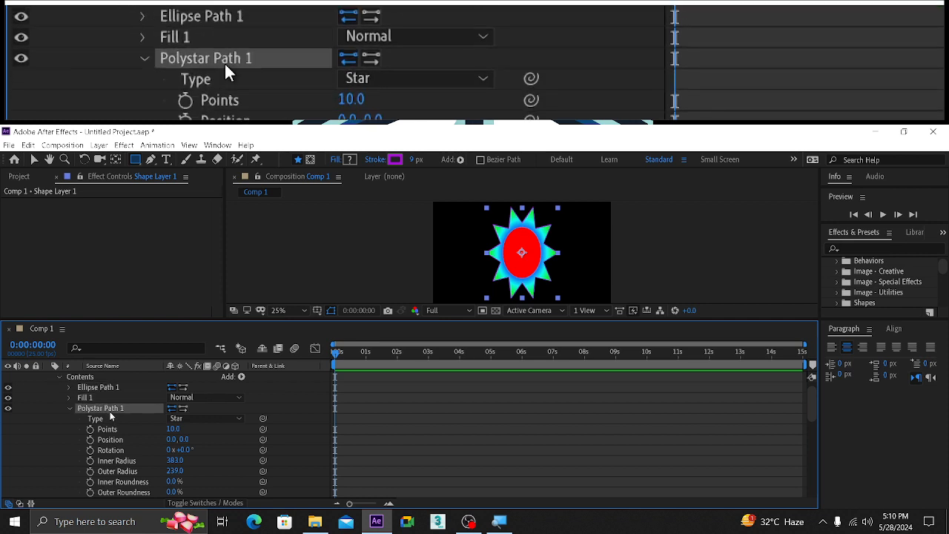
scroll(110, 417, "down", 3)
left_click(102, 409)
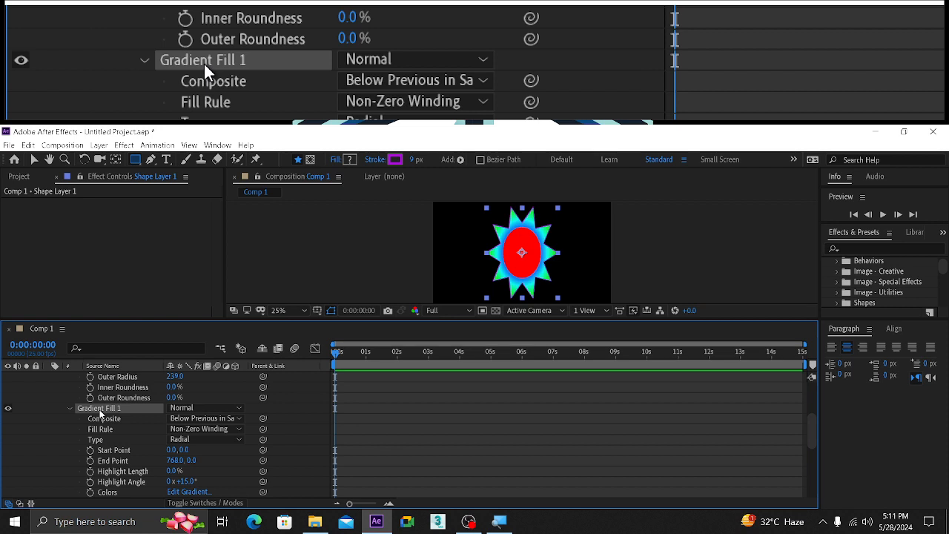
scroll(114, 434, "down", 3)
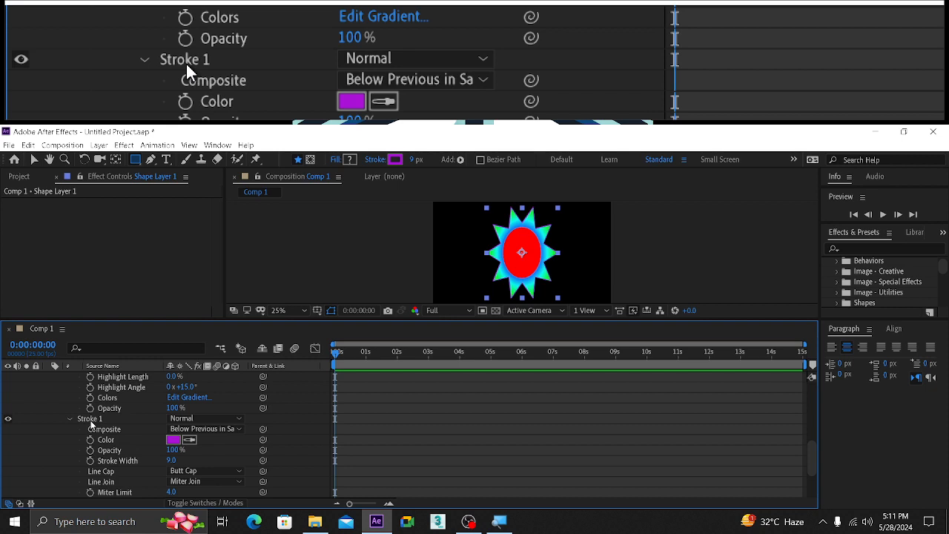
scroll(92, 424, "up", 3)
scroll(129, 416, "up", 3)
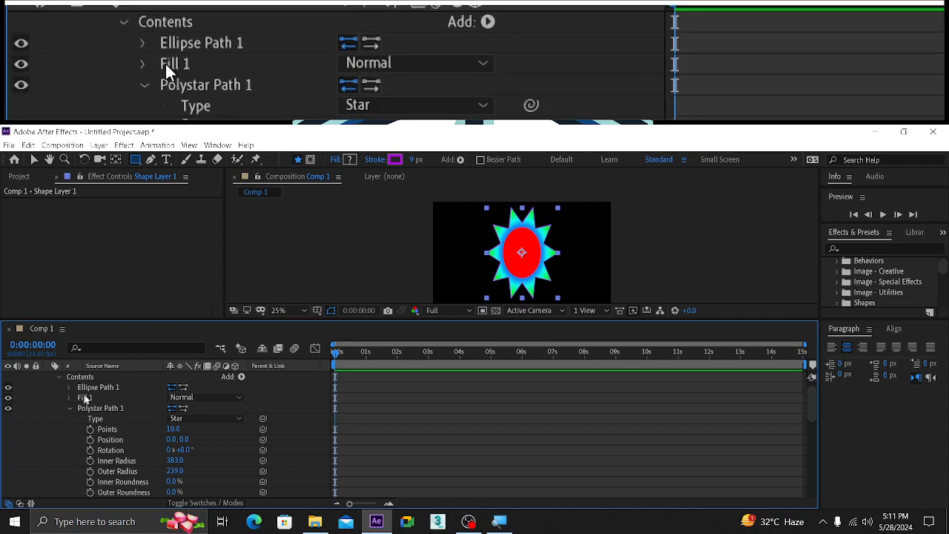
left_click(97, 388)
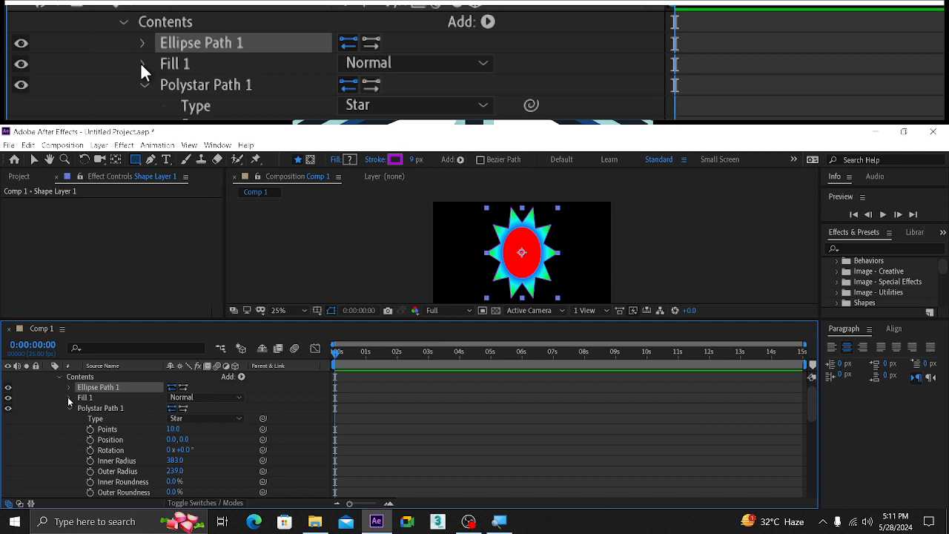
Expand Fill 1 and set its color to light pink (ED83EF)
left_click(69, 399)
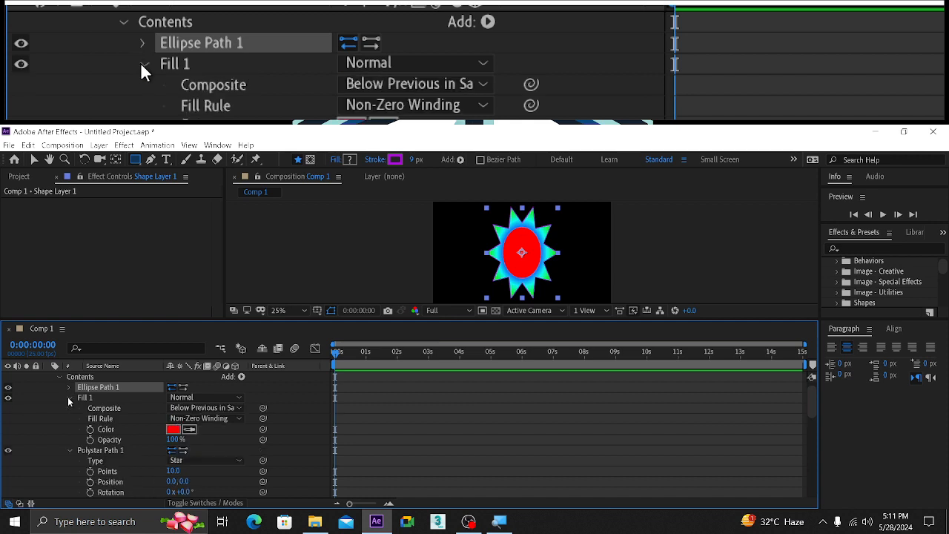
left_click(172, 430)
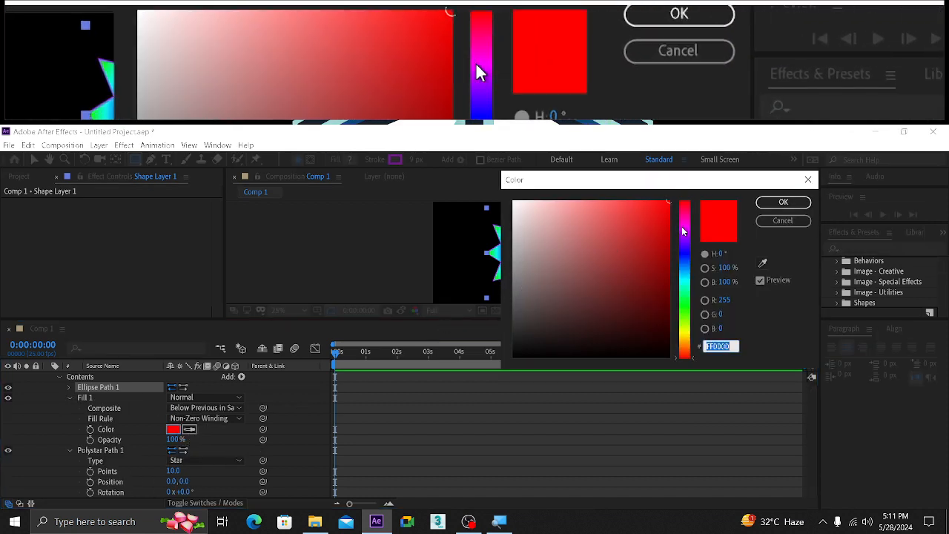
left_click(683, 226)
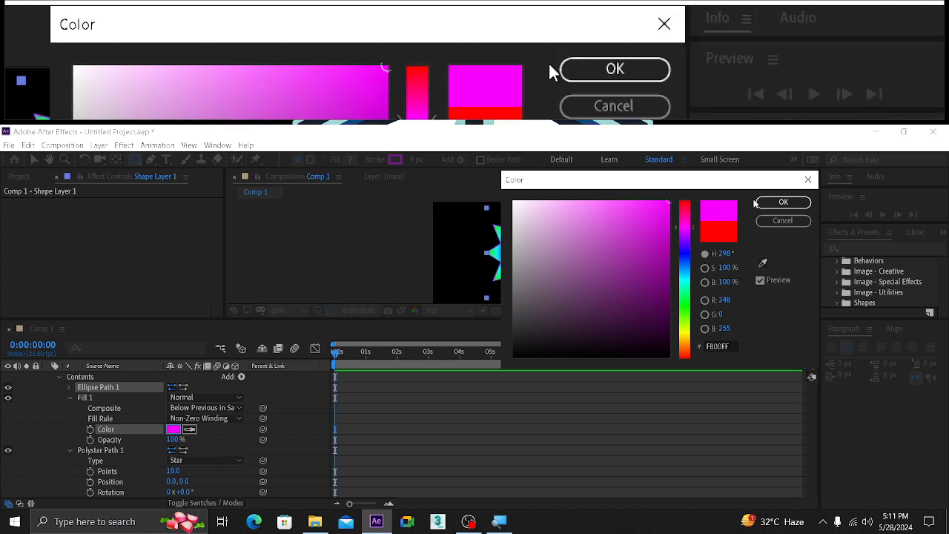
left_click(584, 210)
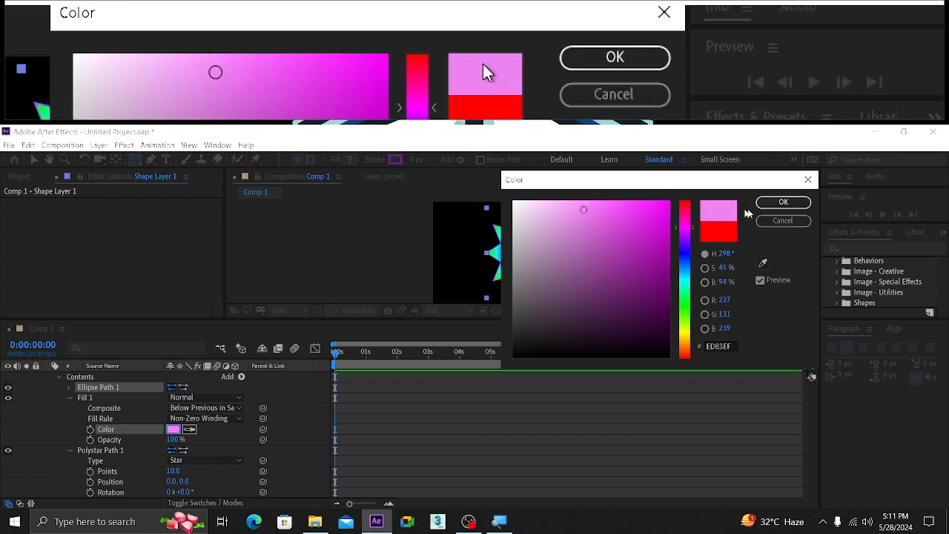
left_click(783, 202)
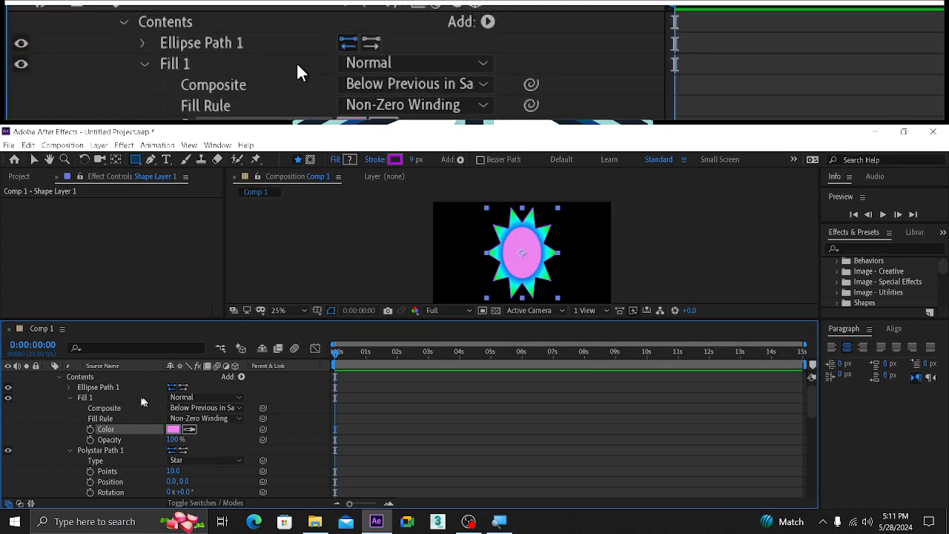
Expand Ellipse Path 1 and reduce its linked Size to 151.0, 151.0
left_click(70, 387)
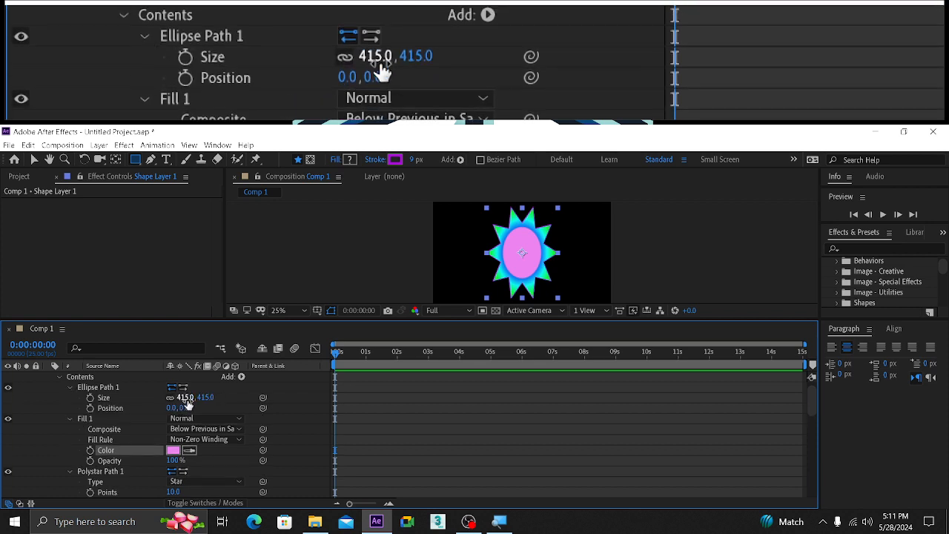
left_click_drag(181, 398, 102, 402)
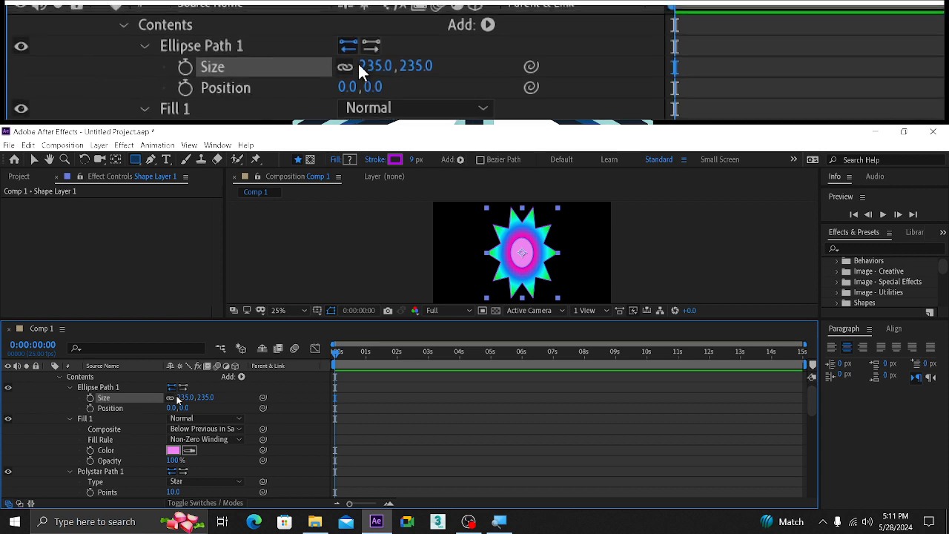
left_click_drag(171, 397, 130, 401)
Change the color of Fill 1 to a very dark, nearly black shade
scroll(144, 409, "down", 3)
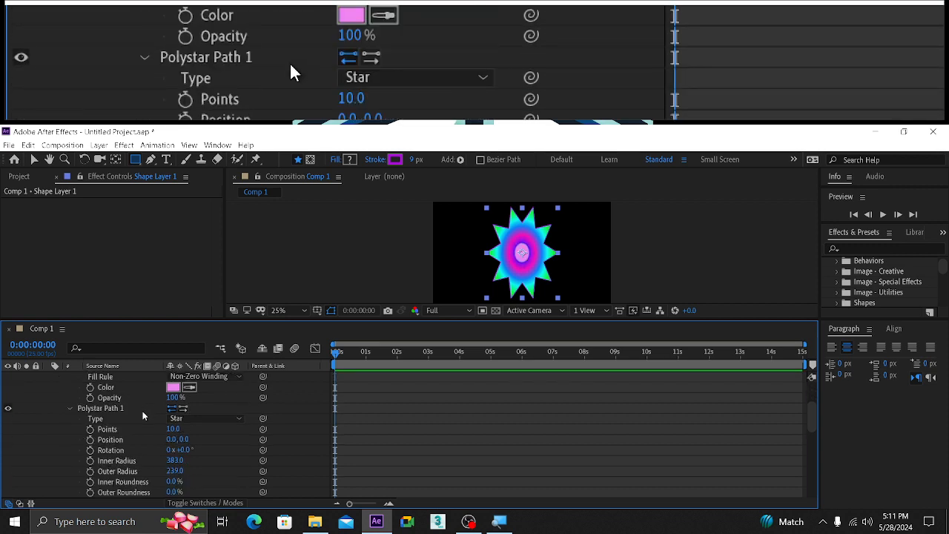
left_click(176, 388)
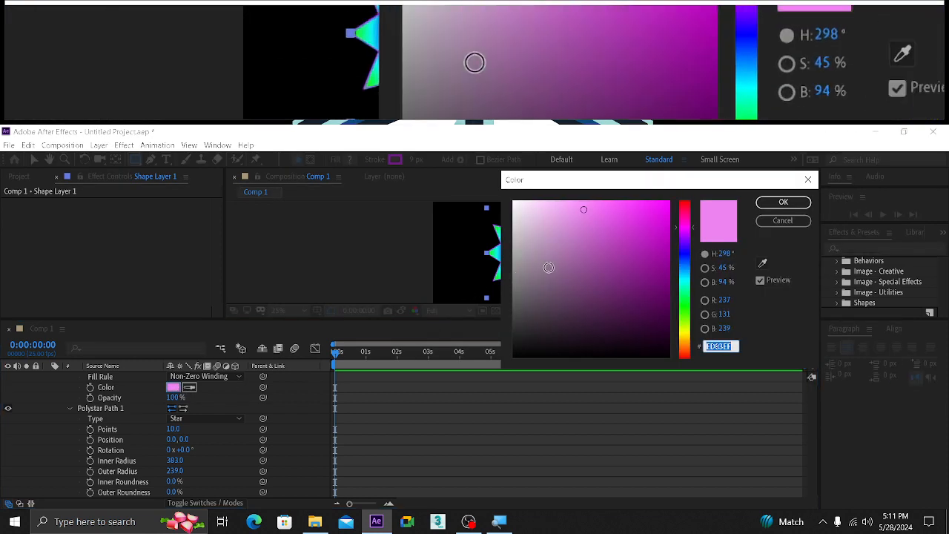
left_click(783, 203)
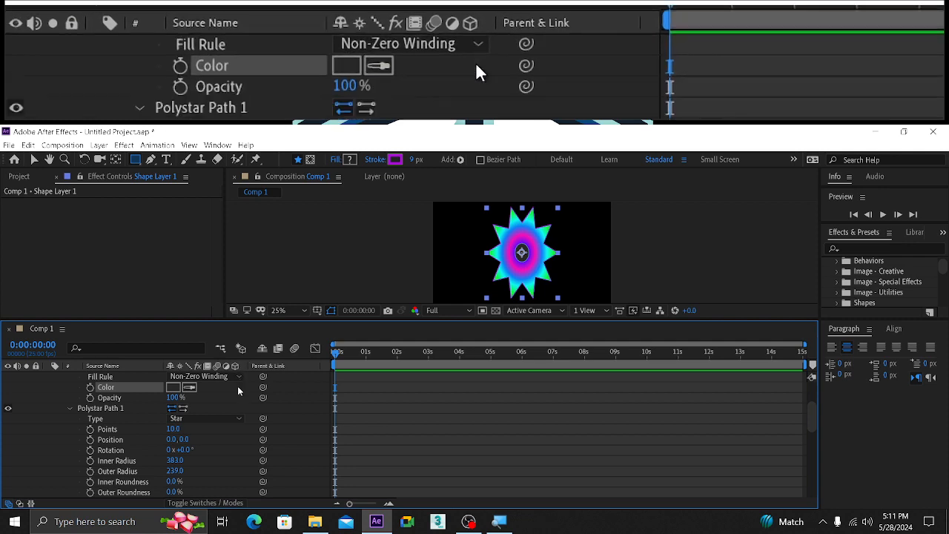
Add a Gradient Stroke to the Shape Layer 1 contents and expand its properties
scroll(239, 391, "up", 3)
scroll(239, 391, "up", 1)
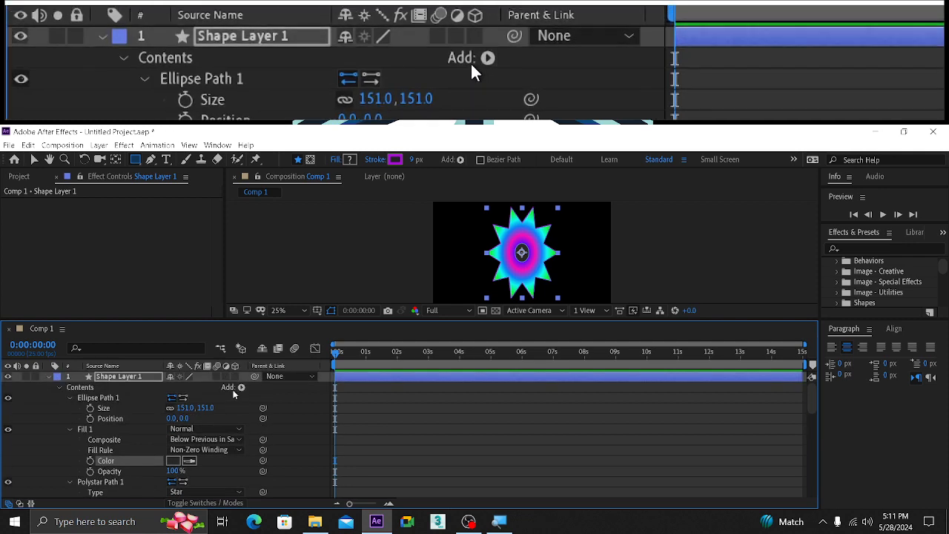
left_click(240, 388)
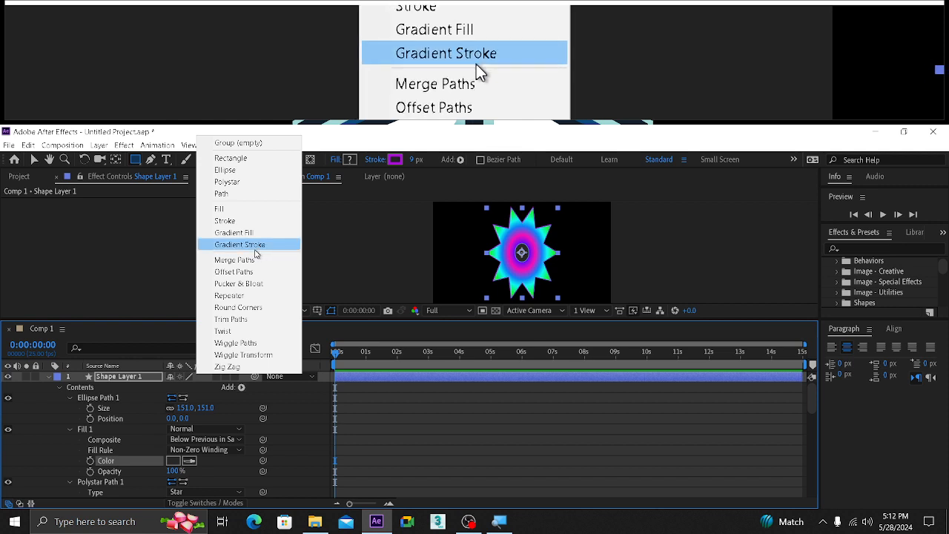
left_click(254, 249)
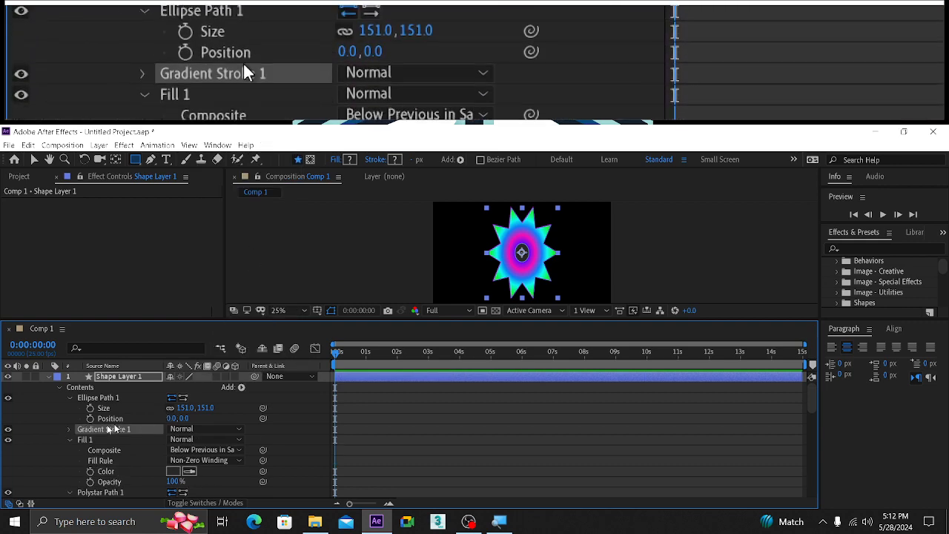
left_click(69, 430)
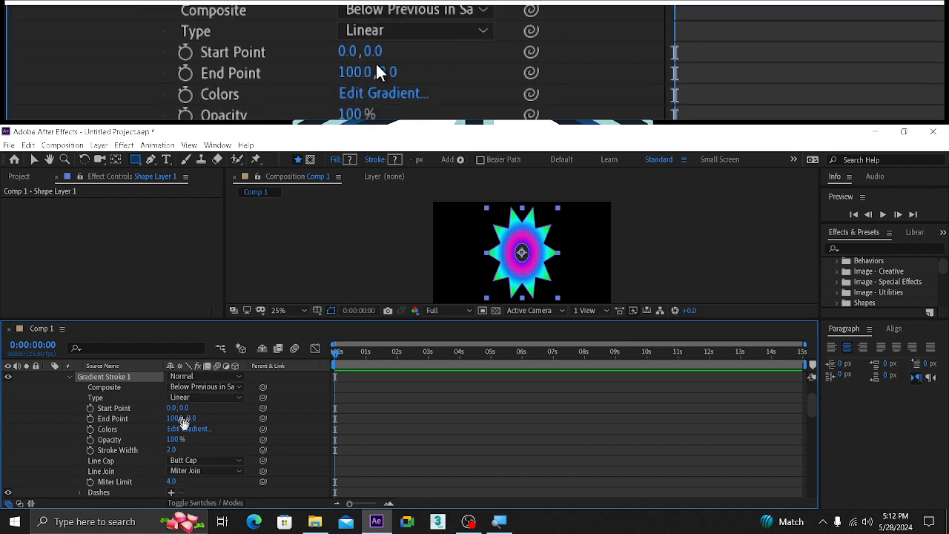
Edit the colors of Gradient Stroke 1, adding a red stop (F90306) at 3.5%
left_click(190, 429)
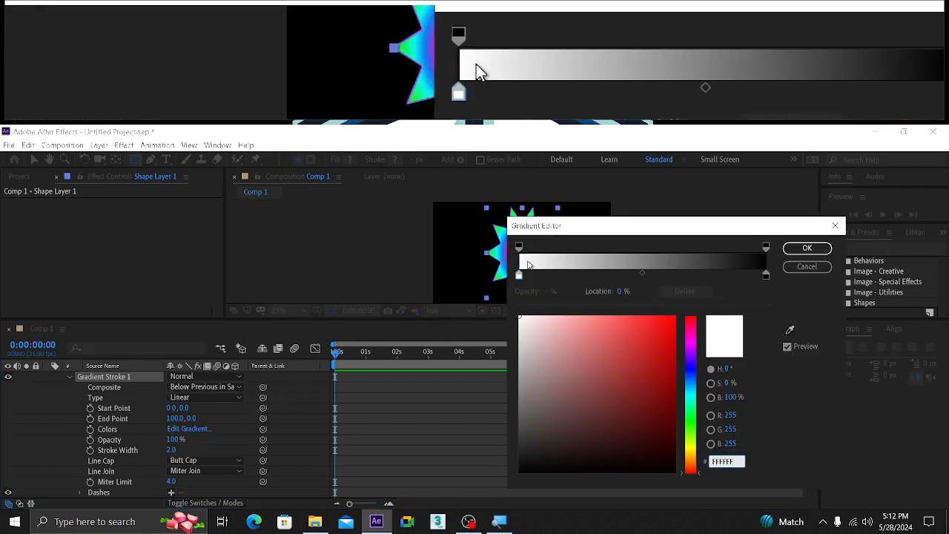
left_click(528, 279)
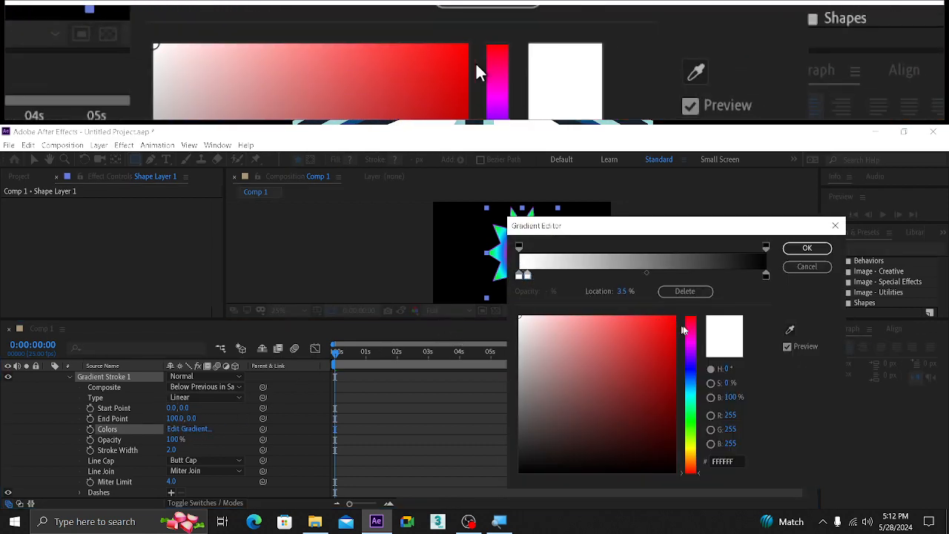
left_click(691, 327)
left_click(673, 319)
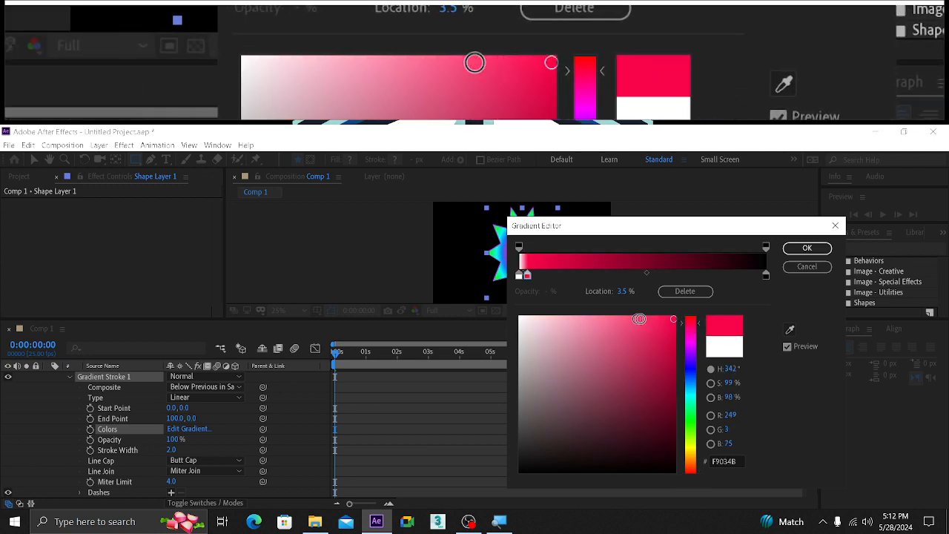
left_click(691, 317)
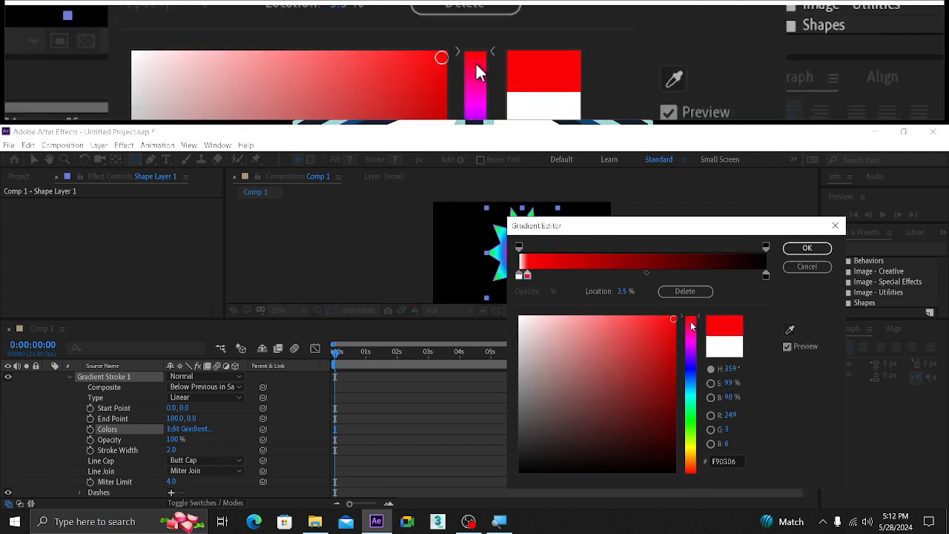
Add a yellow-green stop (D8F903) at 44.9% and a blue stop at 93.4% to Gradient Stroke 1's colors and apply them
left_click(630, 278)
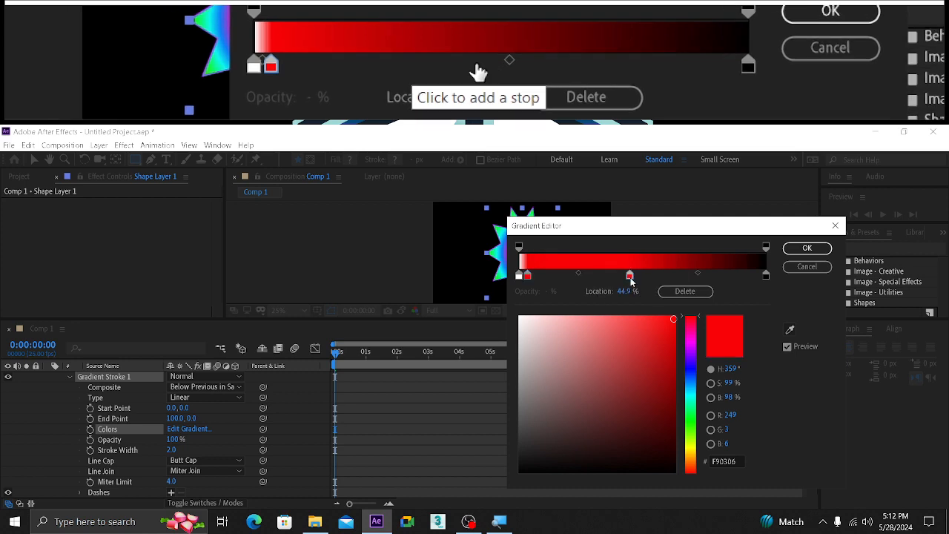
left_click(690, 444)
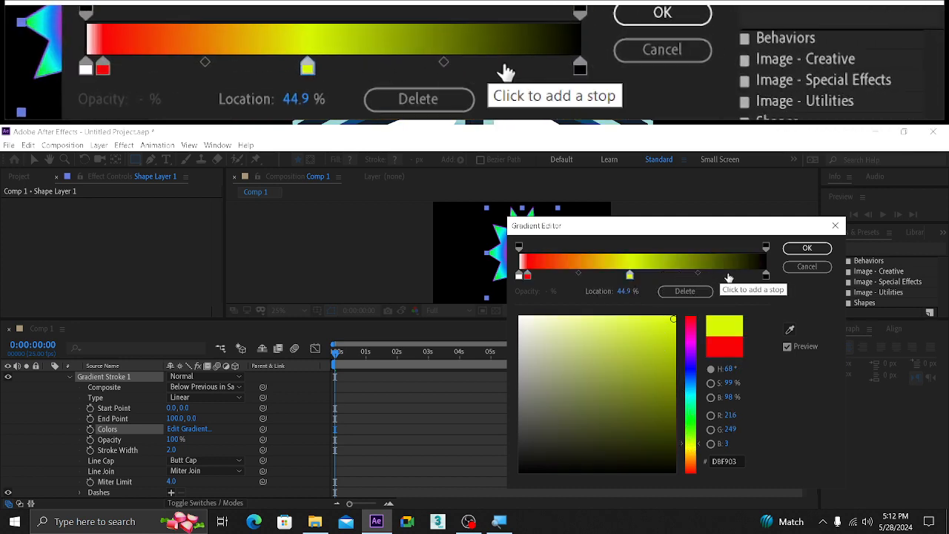
left_click(748, 276)
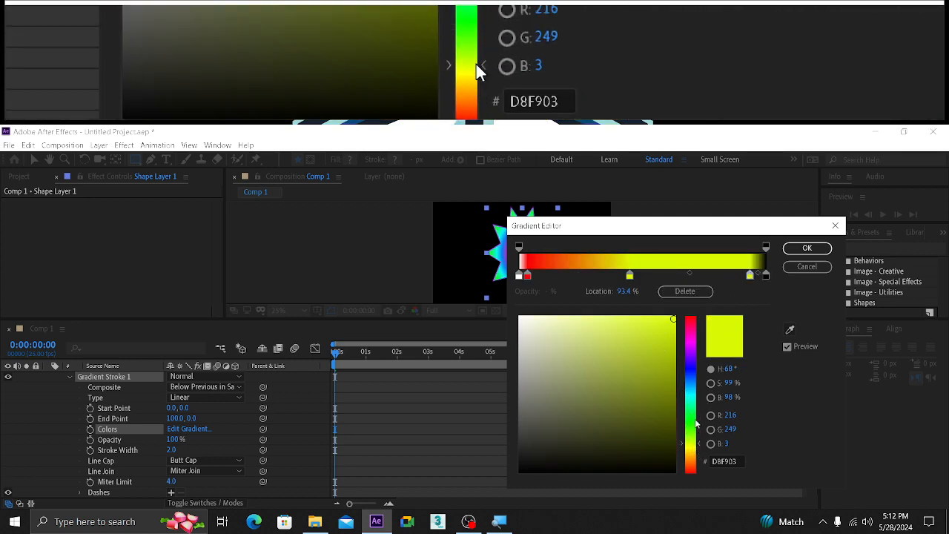
left_click(690, 379)
left_click(807, 248)
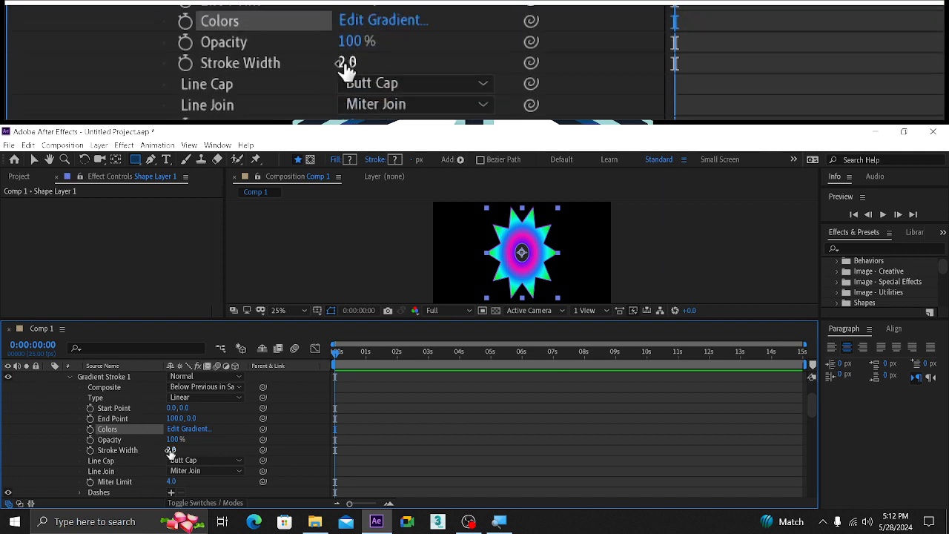
Set Gradient Stroke 1's stroke width to 50.0 and its type to Radial
left_click_drag(170, 450, 181, 451)
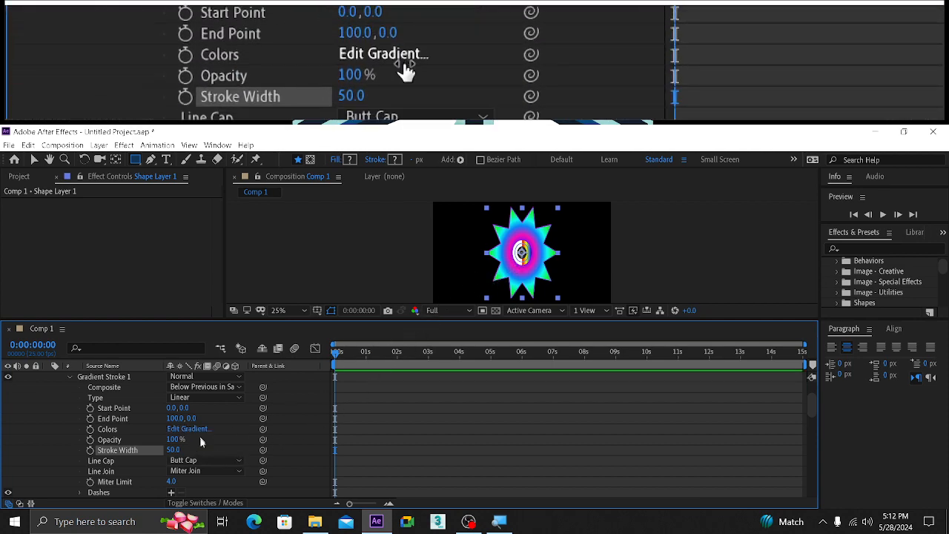
left_click(218, 398)
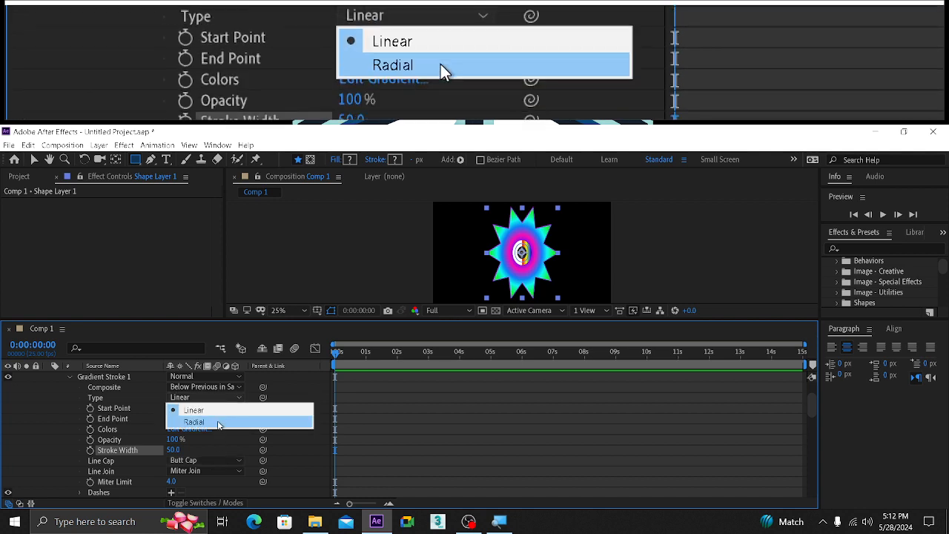
left_click(218, 423)
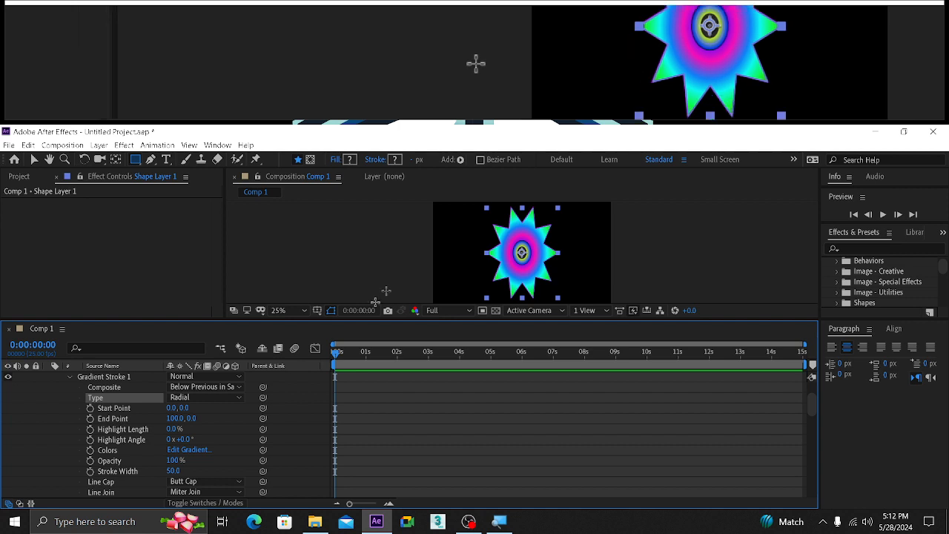
Collapse the ellipse, gradient stroke, fill, polystar, gradient fill and stroke properties in the Shape Layer 1 contents
scroll(121, 410, "up", 3)
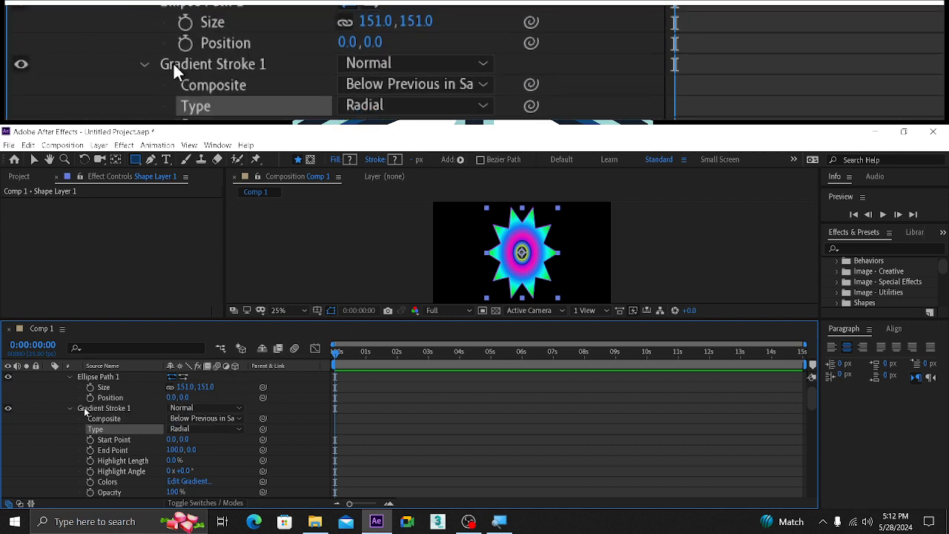
left_click(70, 408)
left_click(69, 379)
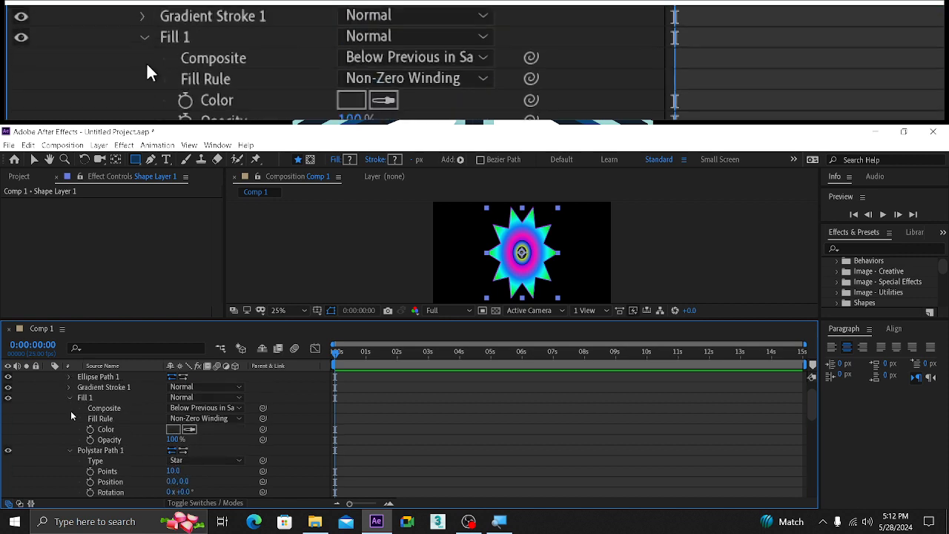
left_click(70, 398)
left_click(69, 409)
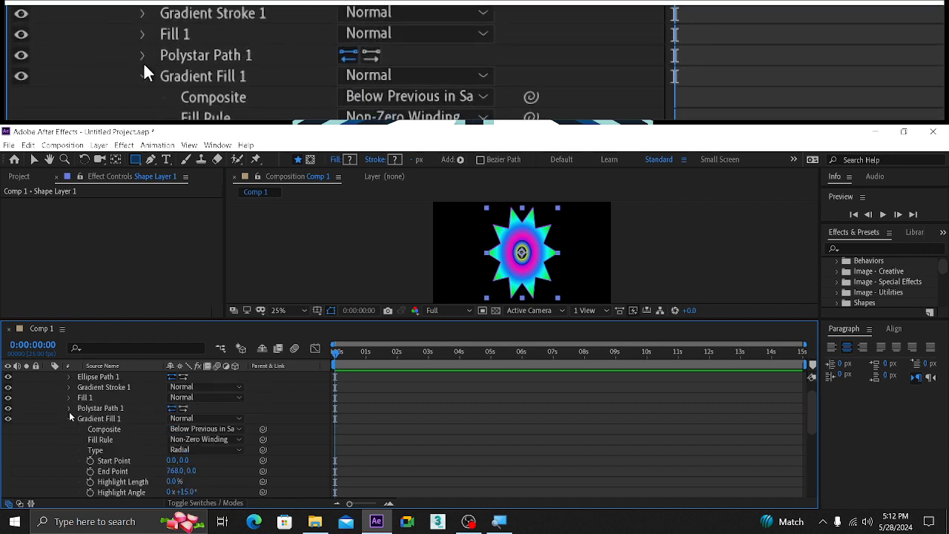
left_click(70, 419)
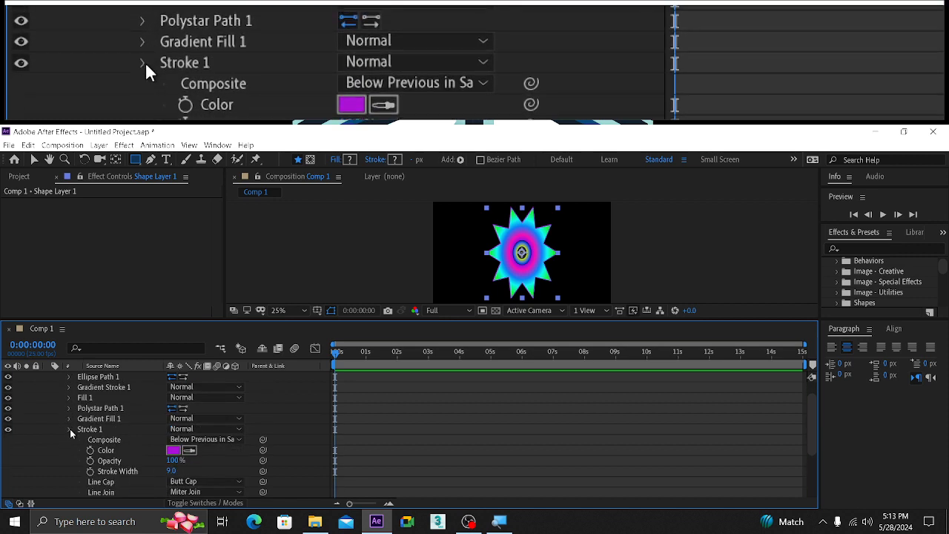
left_click(71, 430)
scroll(68, 417, "up", 1)
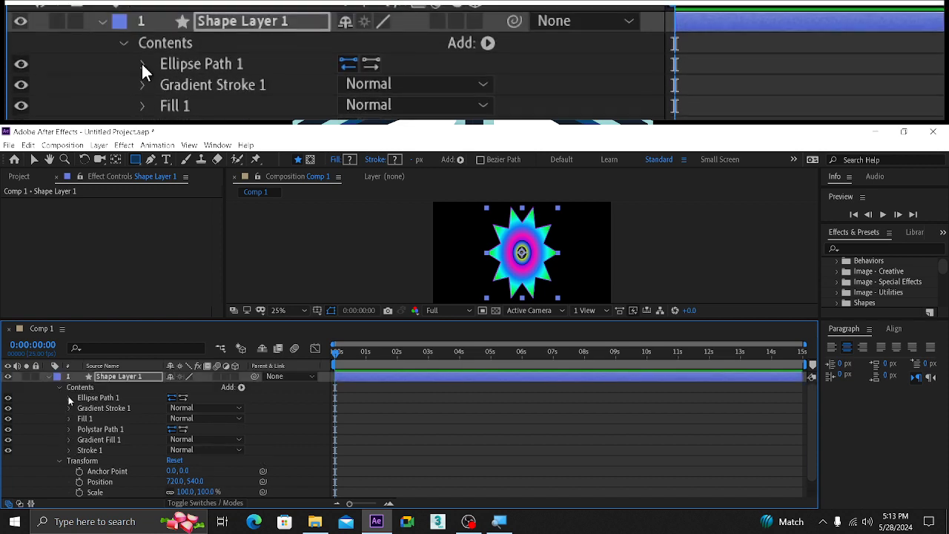
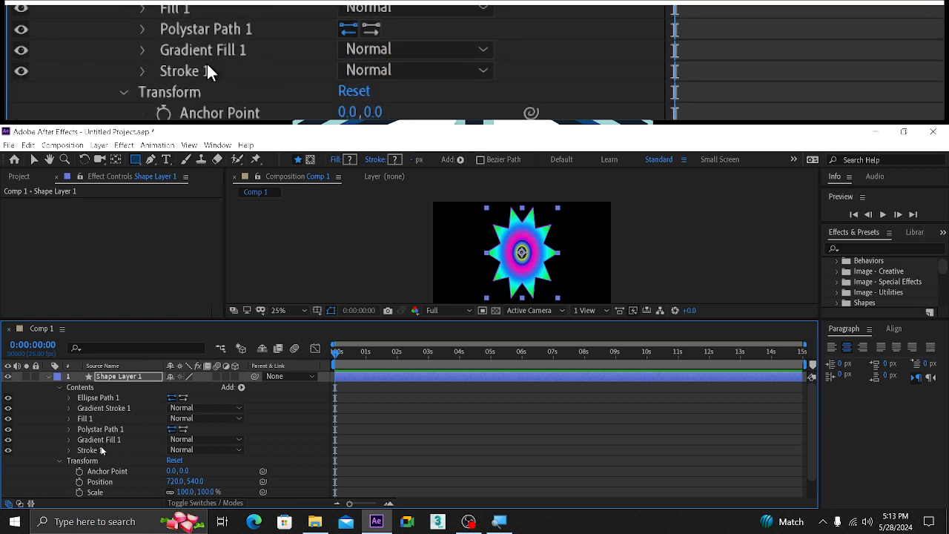
Reorder the contents so Stroke 1 sits directly below Ellipse Path 1 and Gradient Stroke 1 sits below Gradient Fill 1
left_click(102, 450)
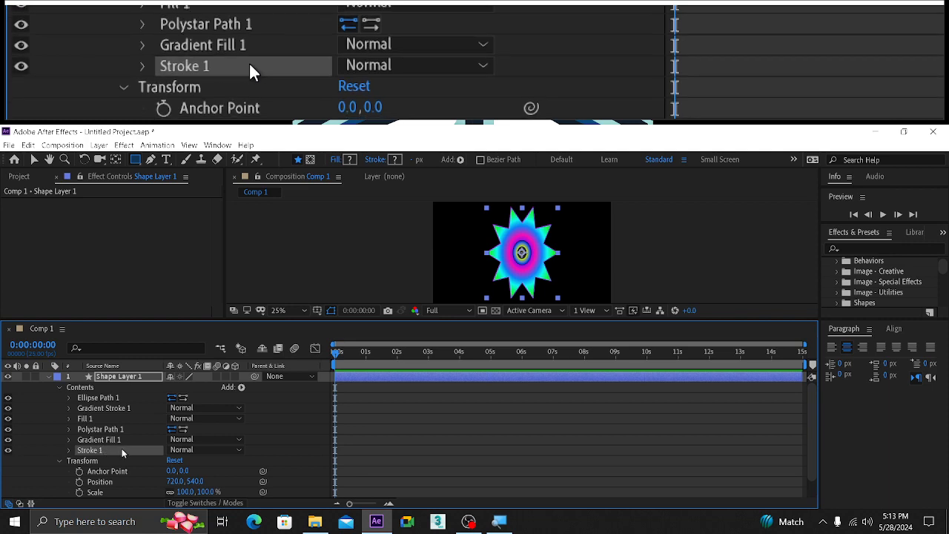
mouse_move(122, 452)
left_mouse_down()
mouse_move(115, 411)
mouse_move(115, 457)
left_mouse_up()
left_click(115, 409)
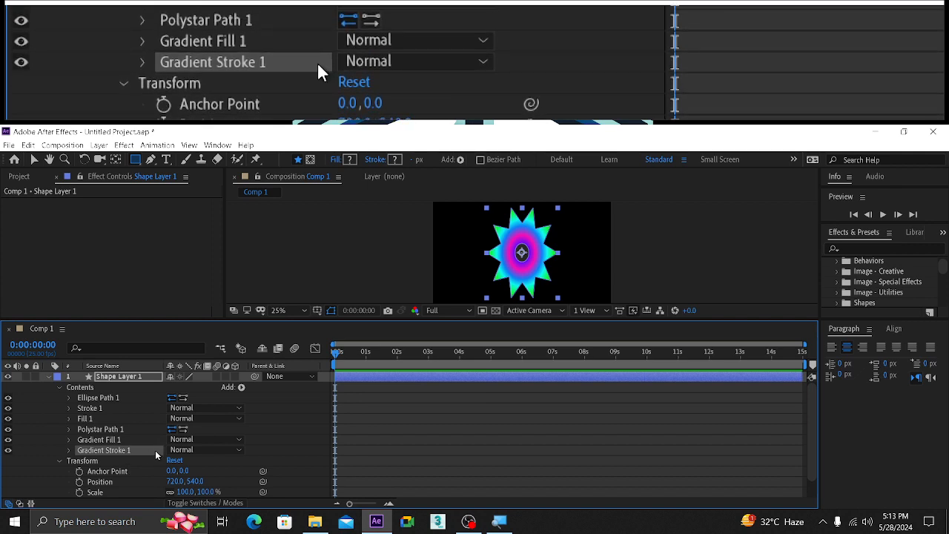
Set Gradient Stroke 1's stroke width to 72.0 and move it between Polystar Path 1 and Gradient Fill 1
left_click(69, 450)
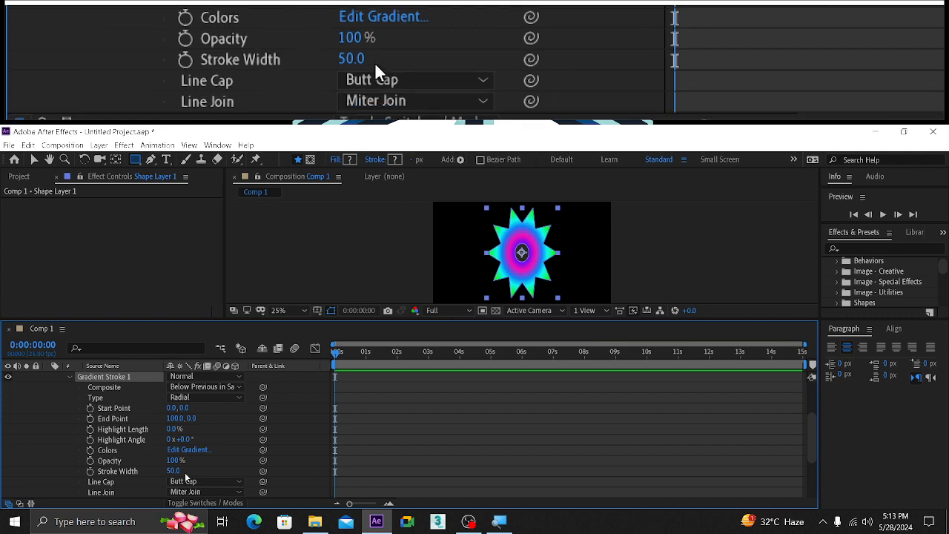
left_click_drag(173, 471, 180, 471)
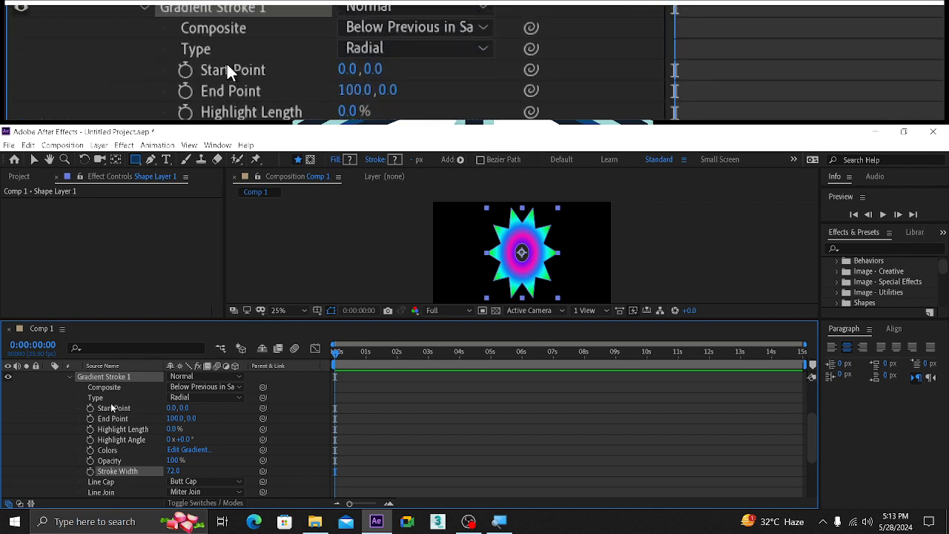
left_click(70, 376)
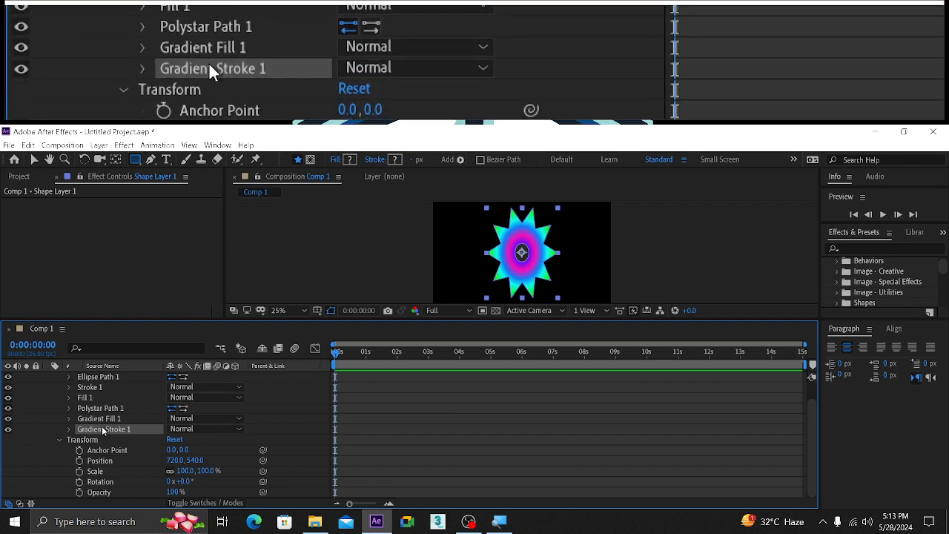
left_click_drag(103, 429, 105, 419)
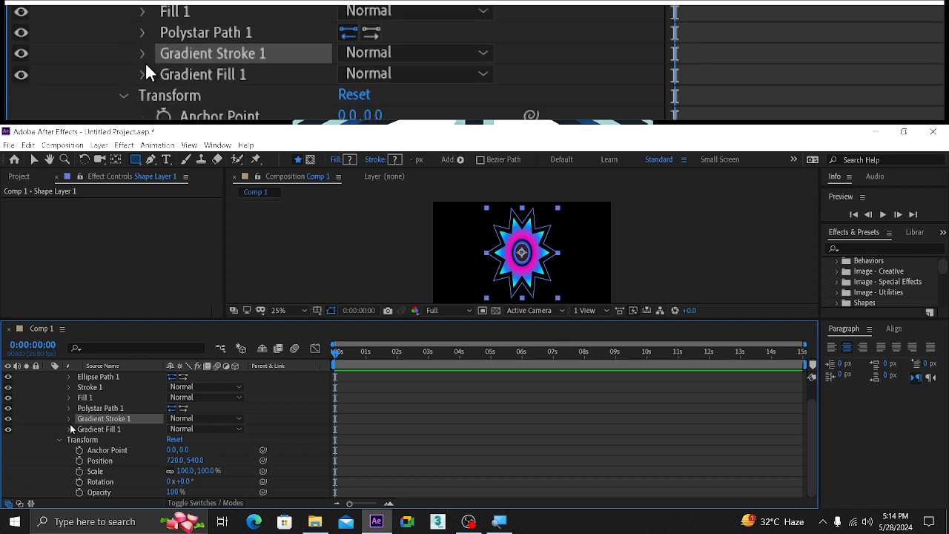
Expand Gradient Stroke 1 and increase its End Point to 502.0, 0.0
left_click(69, 419)
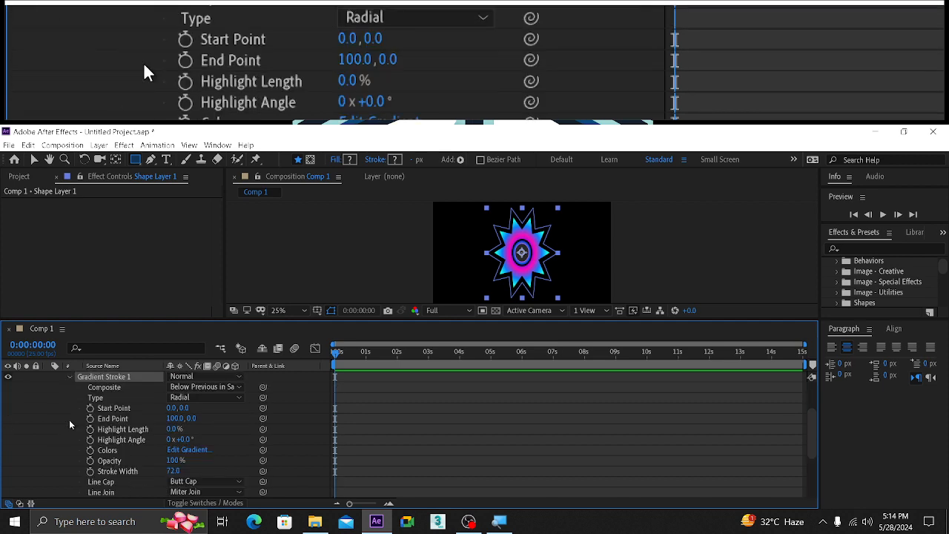
left_click(178, 419)
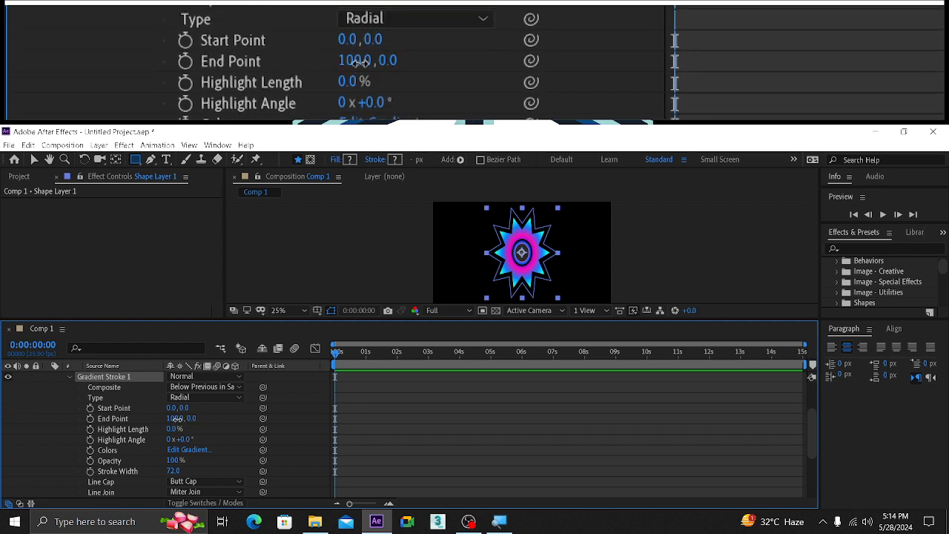
left_click_drag(178, 419, 397, 419)
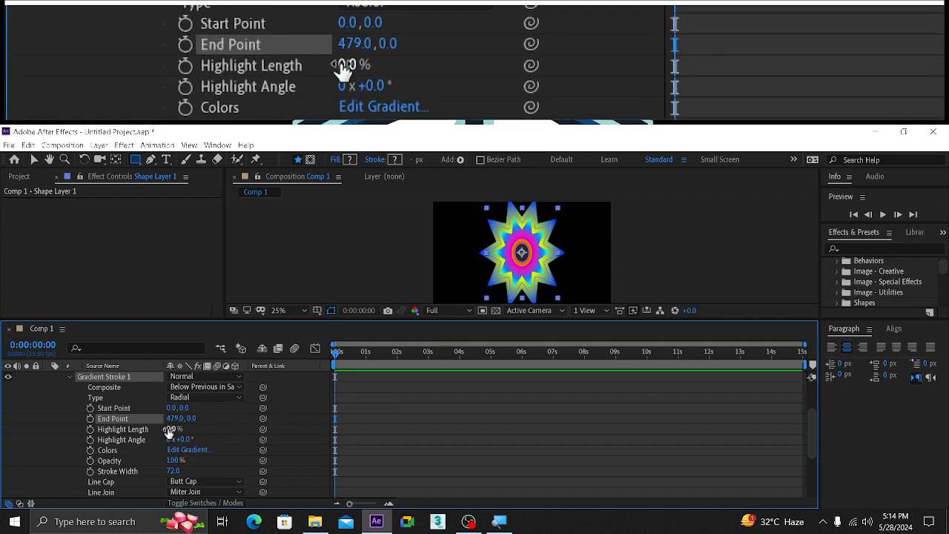
left_click_drag(174, 419, 186, 420)
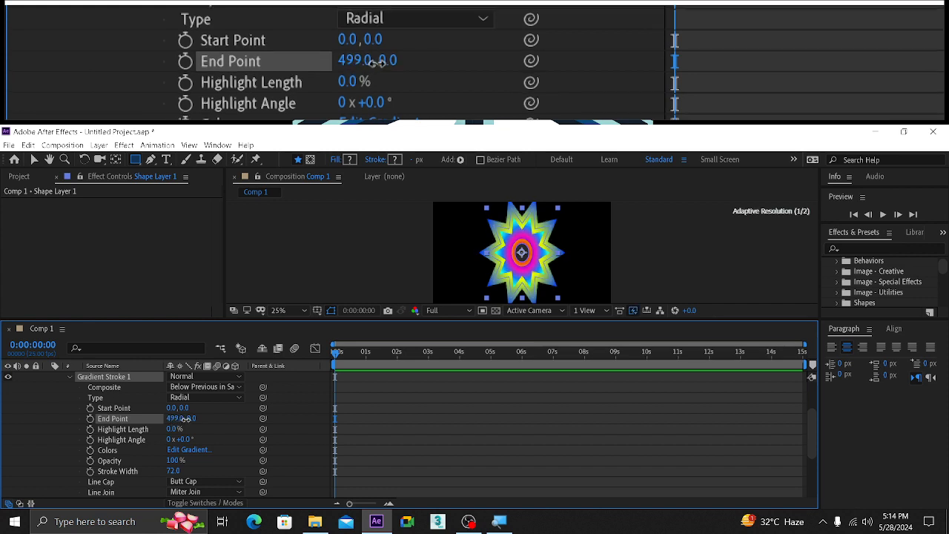
Reduce Gradient Stroke 1's stroke width to 26.0 and collapse its properties
scroll(194, 430, "down", 2)
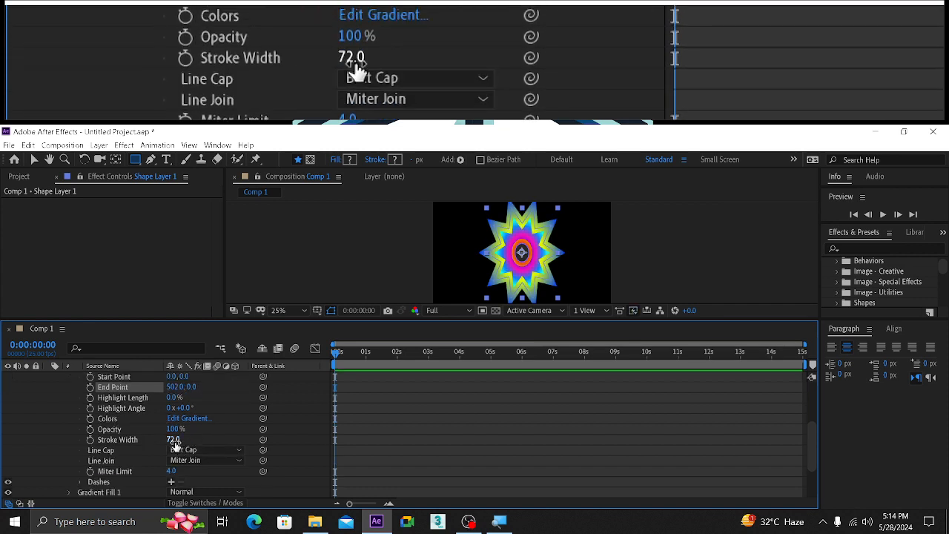
mouse_move(175, 440)
left_mouse_down()
mouse_move(129, 448)
mouse_move(140, 446)
left_mouse_up()
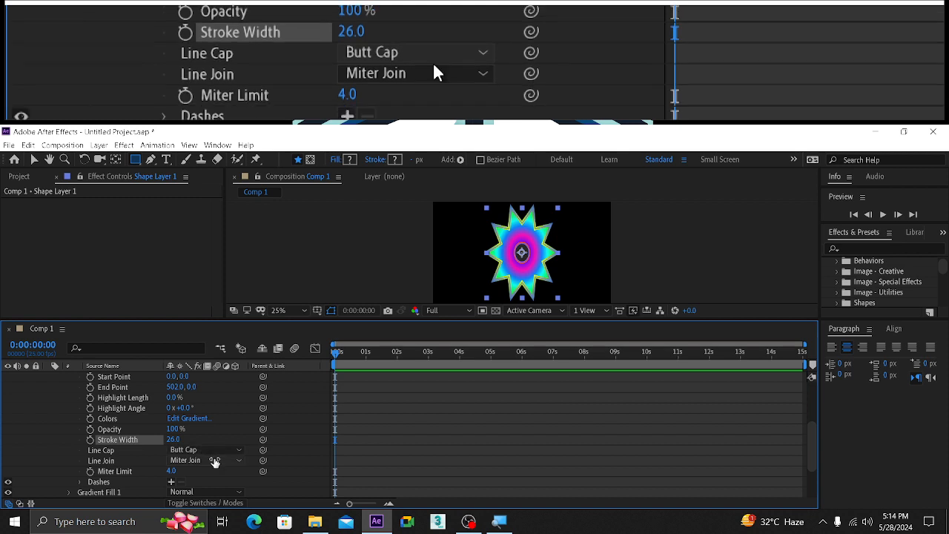
scroll(218, 447, "up", 2)
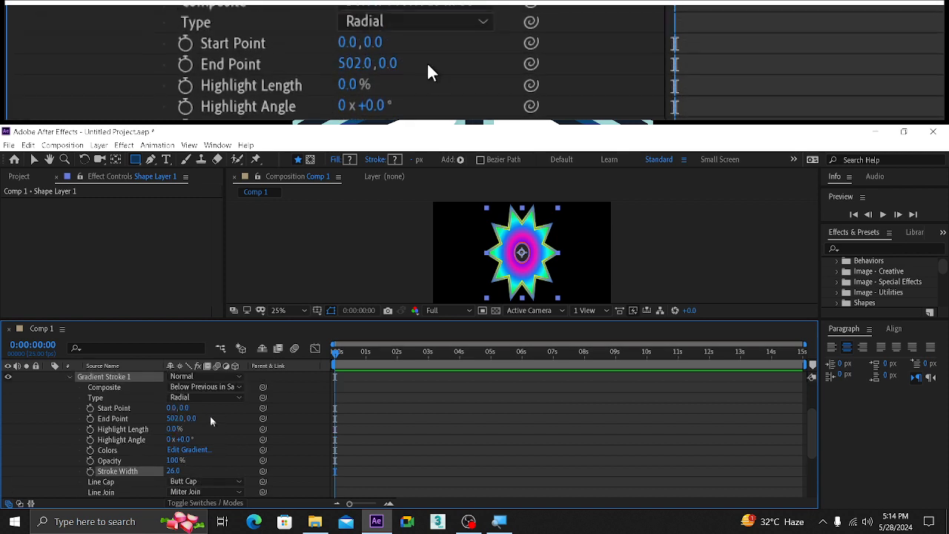
left_click(71, 378)
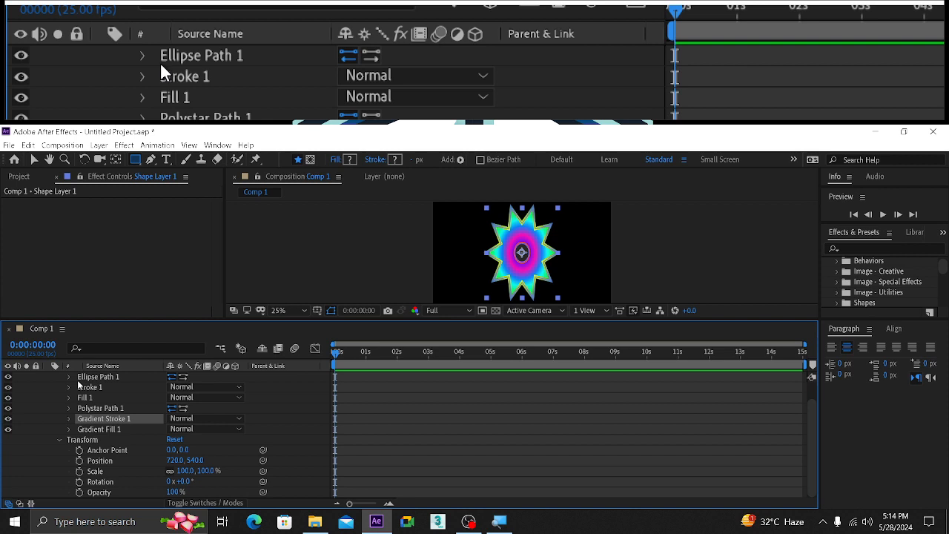
Delete Fill 1, Gradient Fill 1 and Gradient Stroke 1 from the Shape Layer 1 contents
scroll(118, 419, "up", 1)
left_click(112, 420)
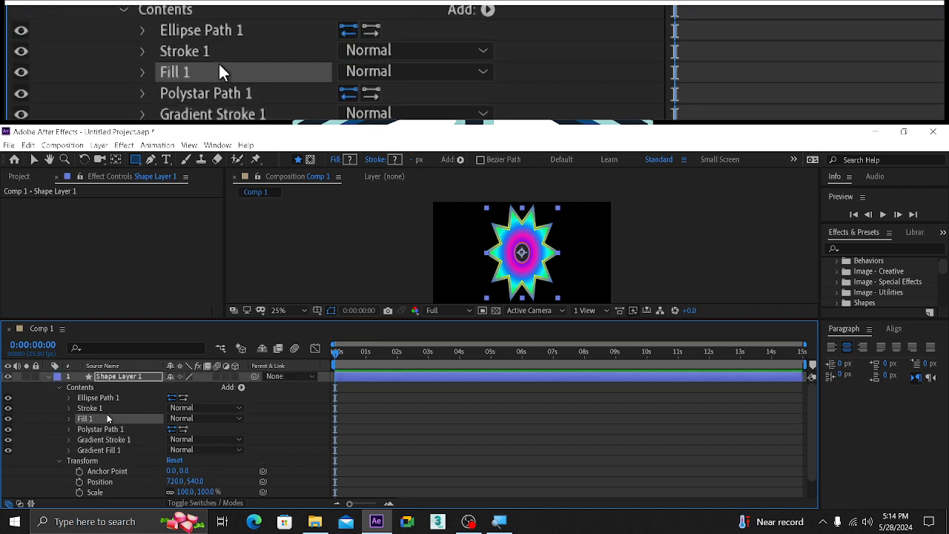
key("Delete")
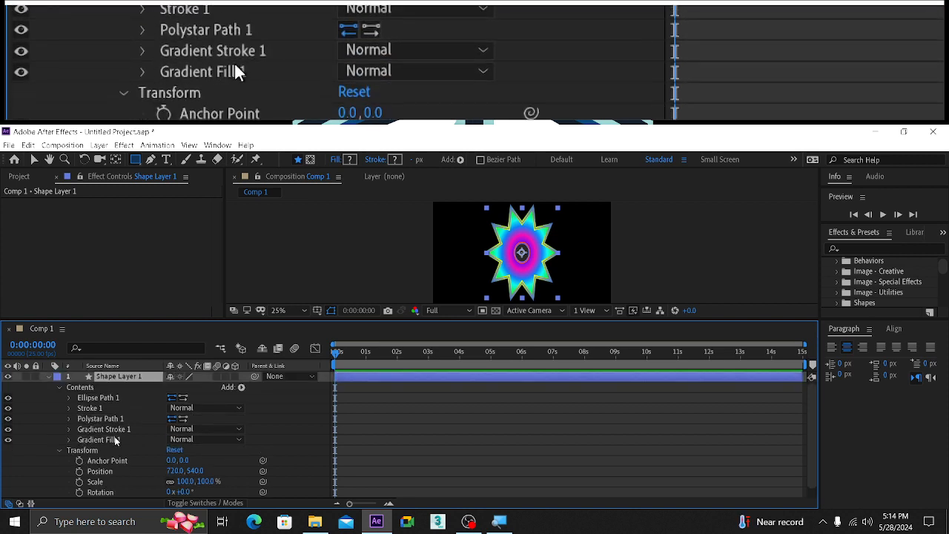
left_click(115, 441)
key("Delete")
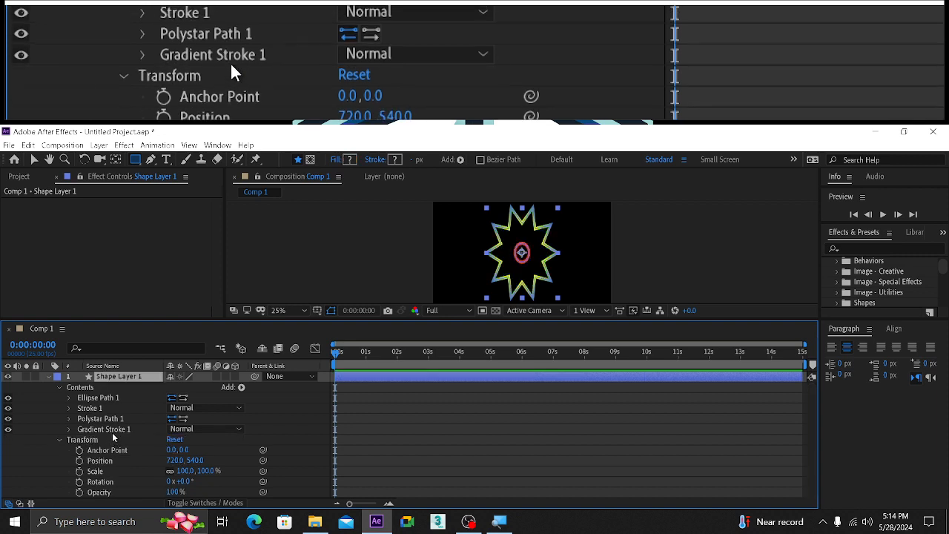
left_click(113, 433)
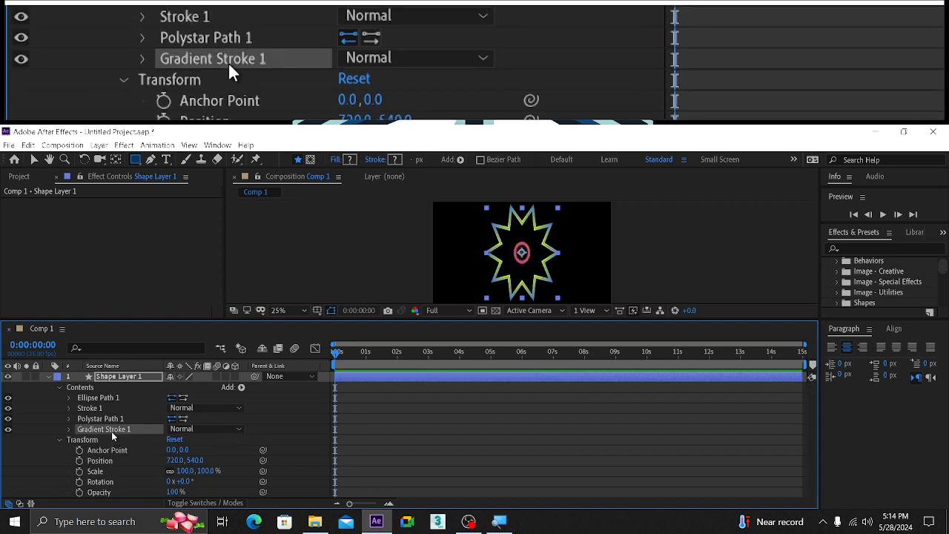
key("Delete")
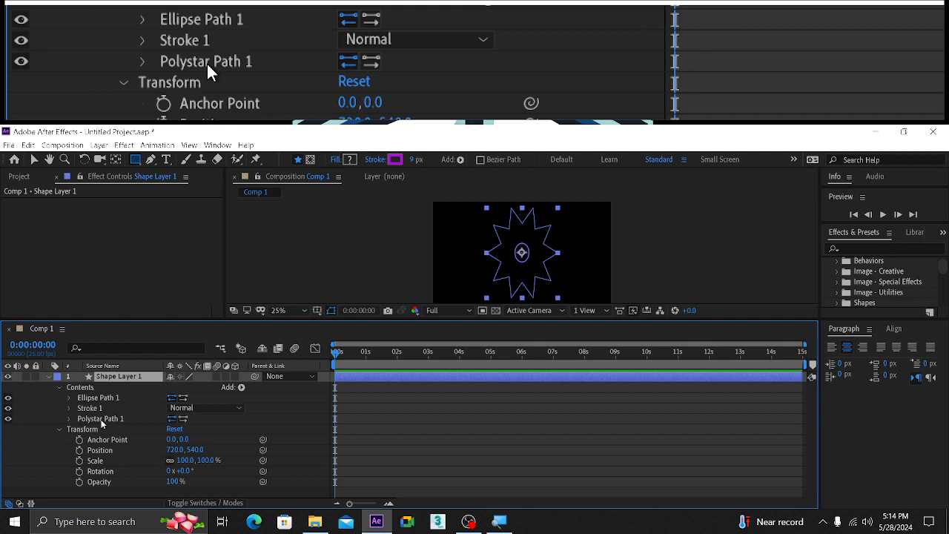
Move Stroke 1 below Polystar Path 1 and increase its stroke width to 18.0
left_click_drag(90, 408, 97, 429)
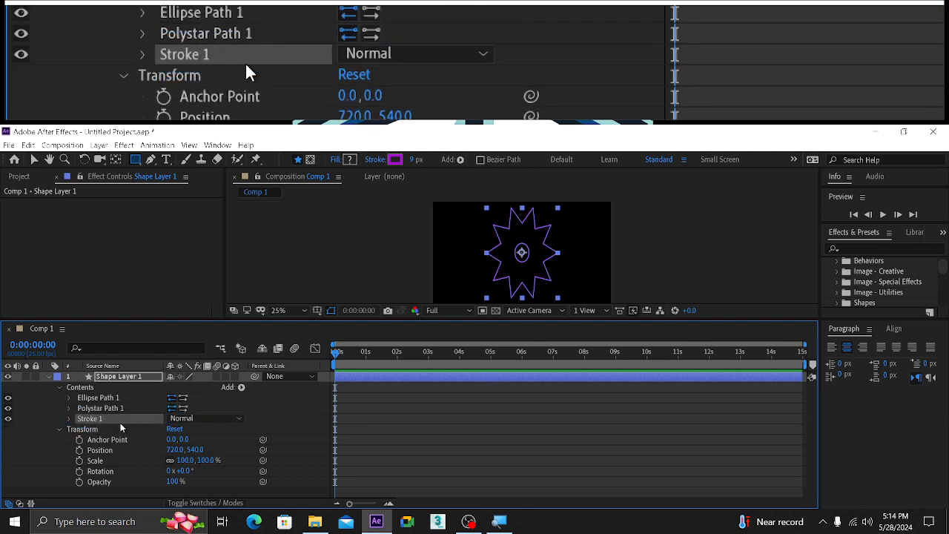
left_click(69, 418)
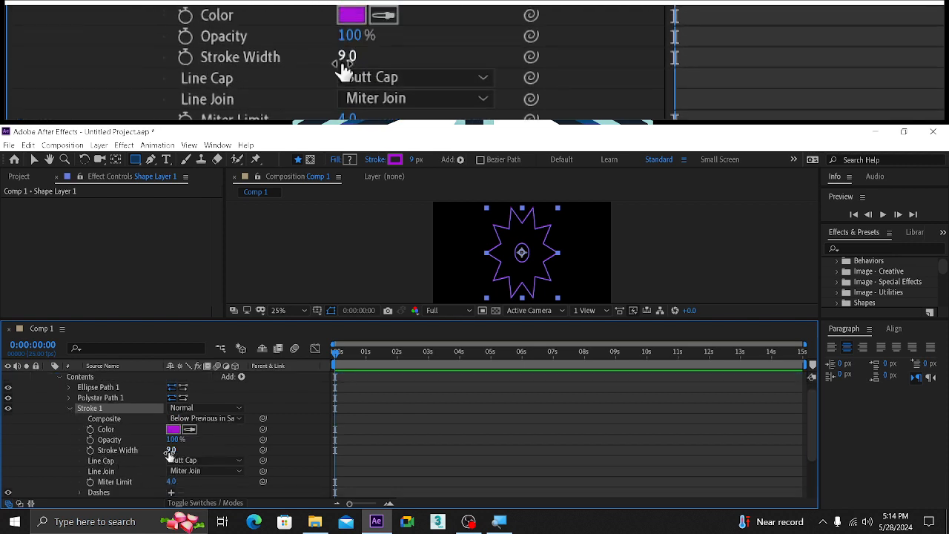
left_click_drag(169, 451, 176, 451)
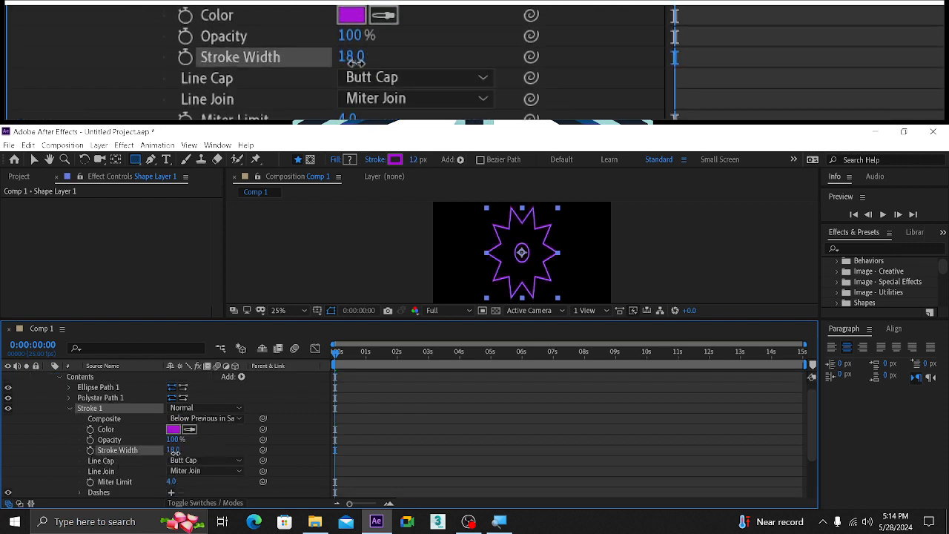
Try an Offset Paths operator with an amount of 47.0 on the Shape Layer 1 contents and delete it
left_click(241, 377)
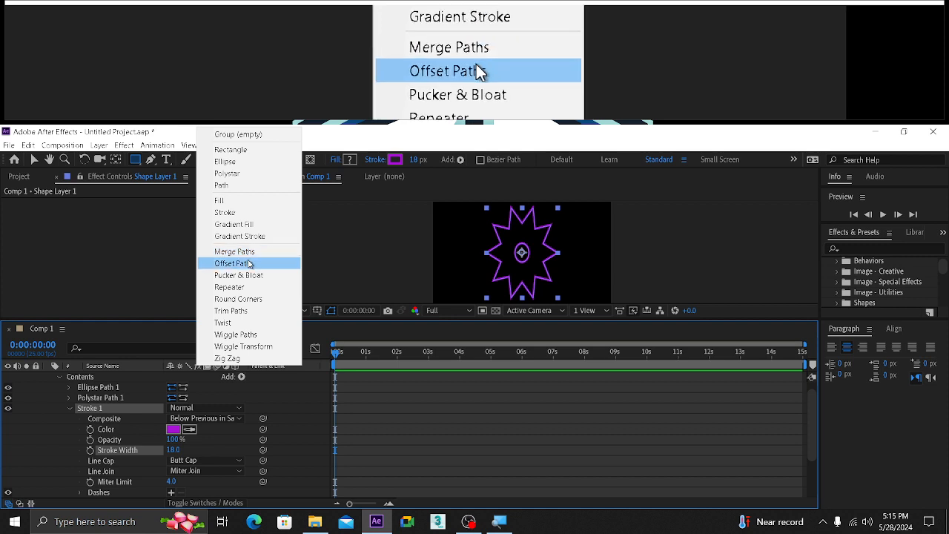
left_click(250, 263)
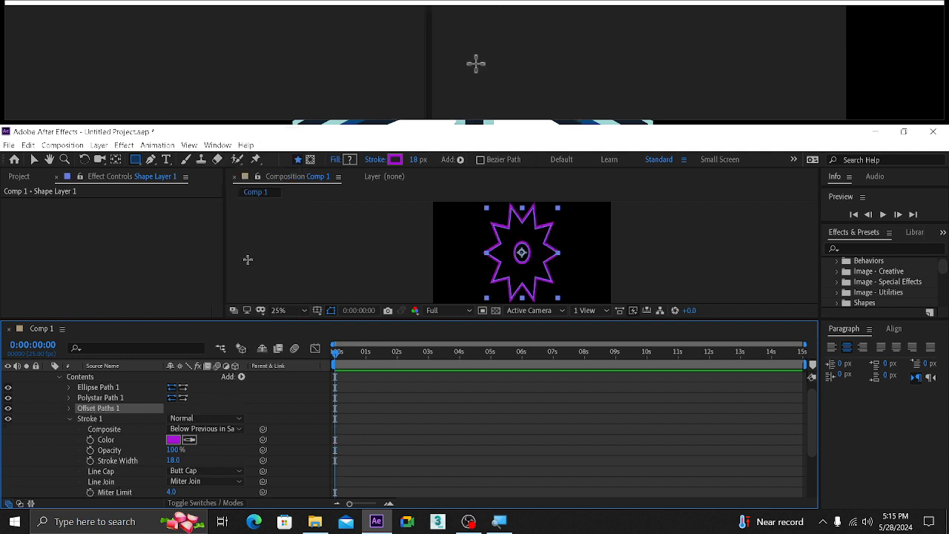
left_click(69, 407)
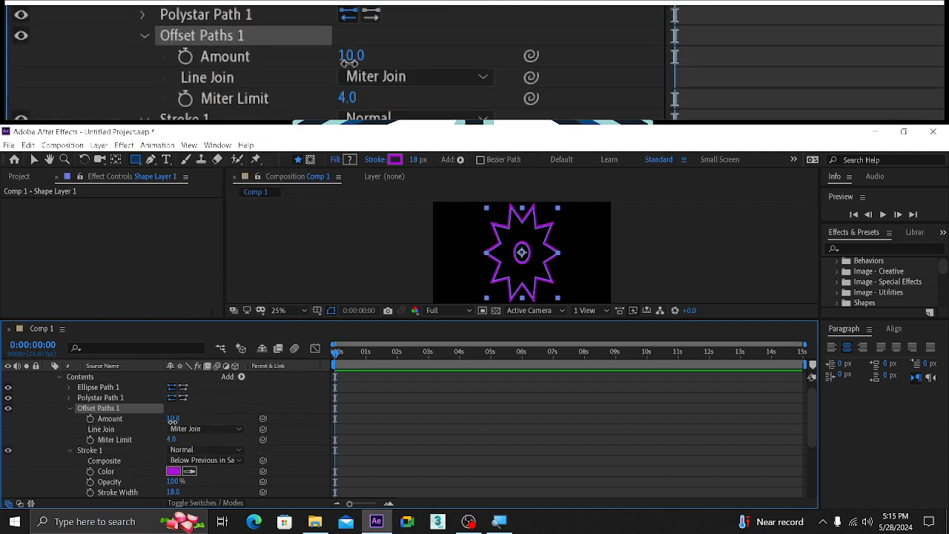
left_click_drag(173, 421, 198, 421)
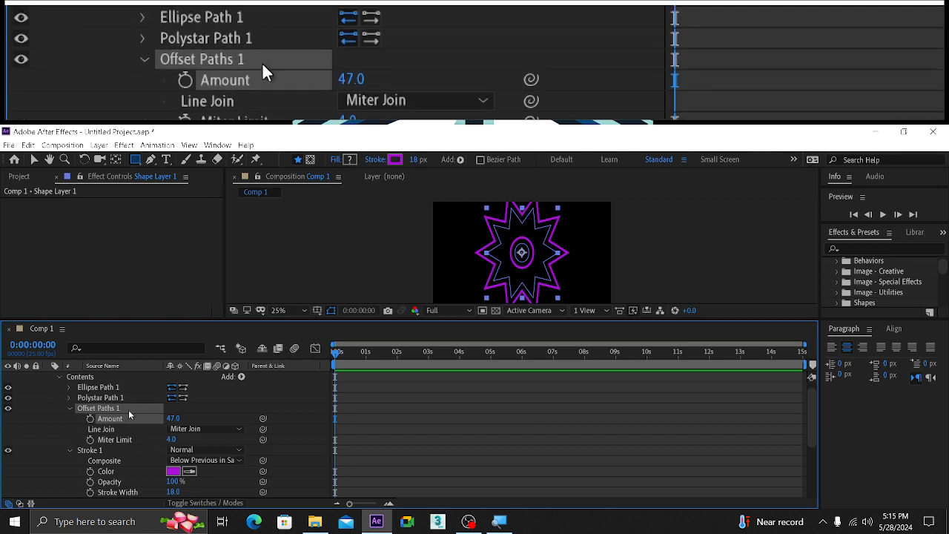
key("Delete")
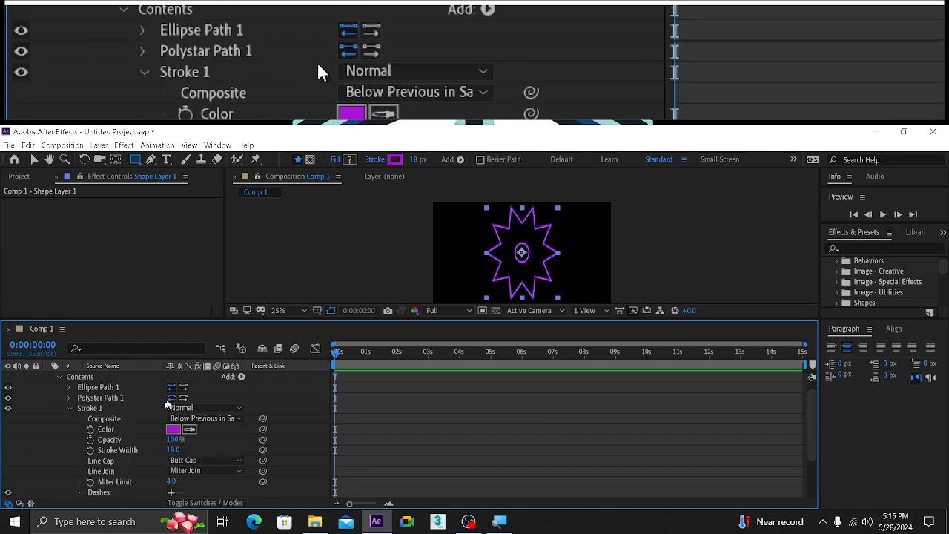
Add Pucker & Bloat to the Shape Layer 1 contents, try a strong bloat, and set its Amount to -34.0
left_click(241, 377)
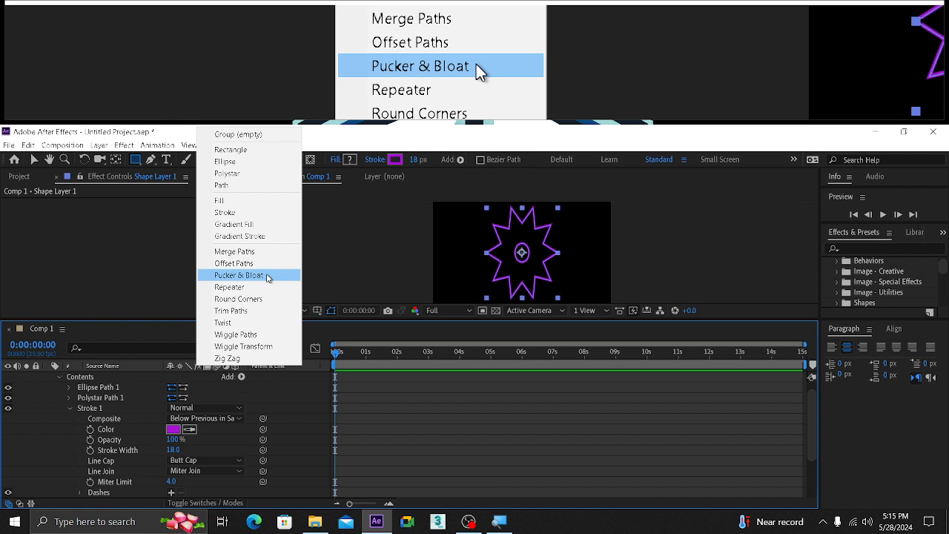
left_click(268, 277)
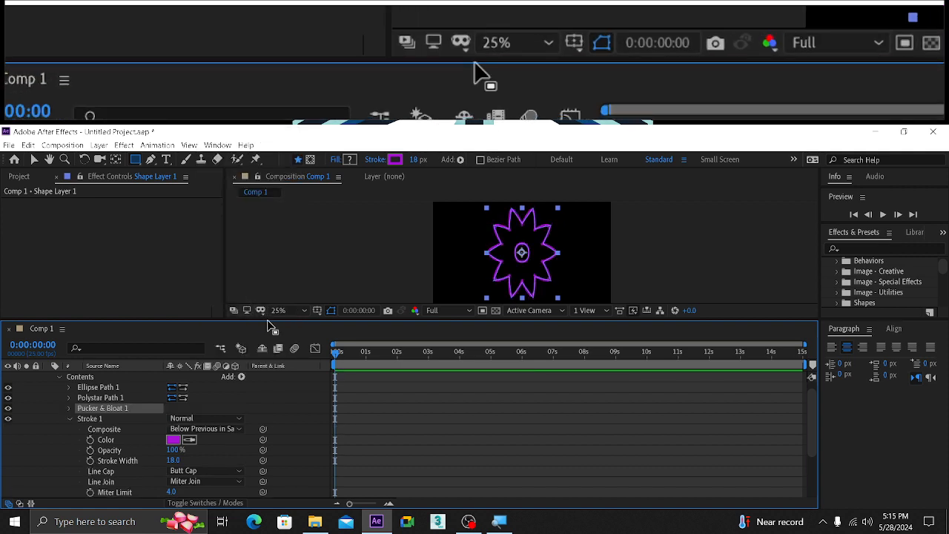
left_click(69, 408)
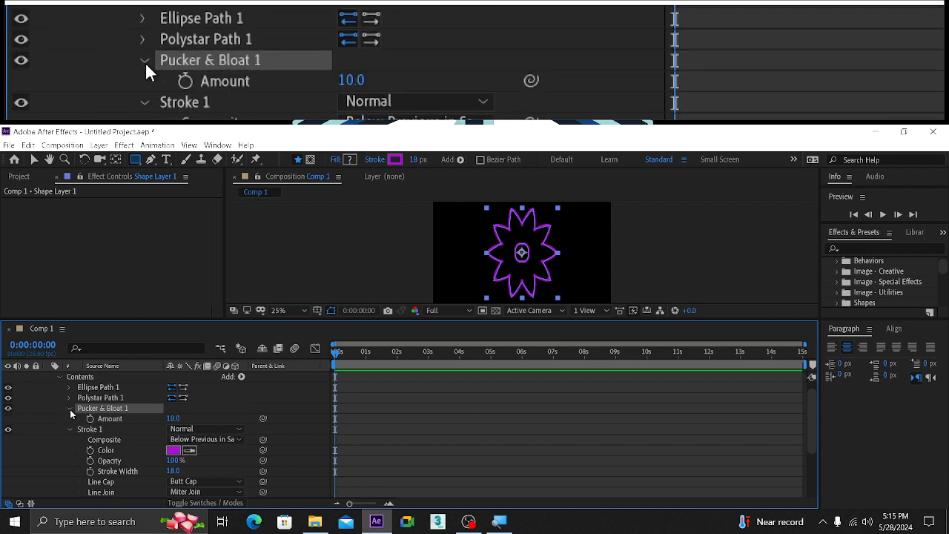
left_click_drag(171, 420, 193, 421)
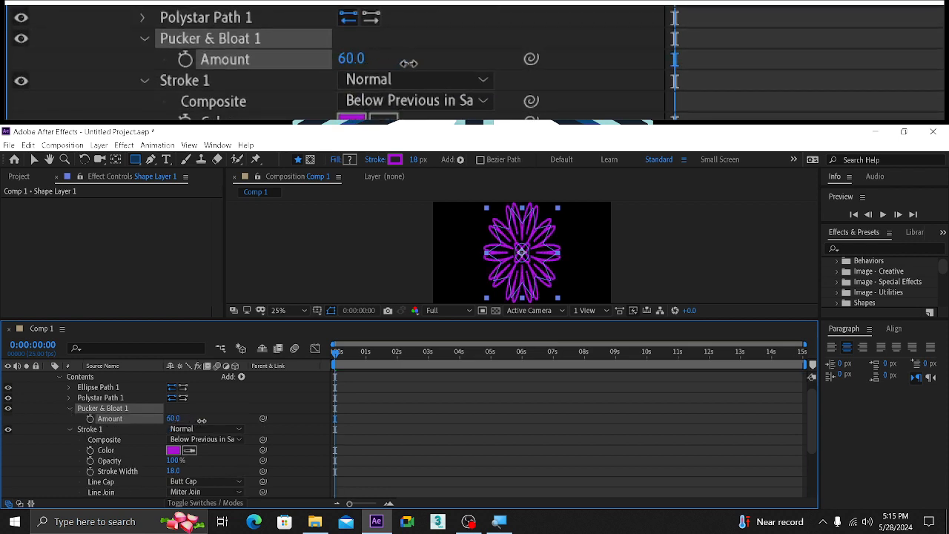
left_click_drag(235, 421, 209, 425)
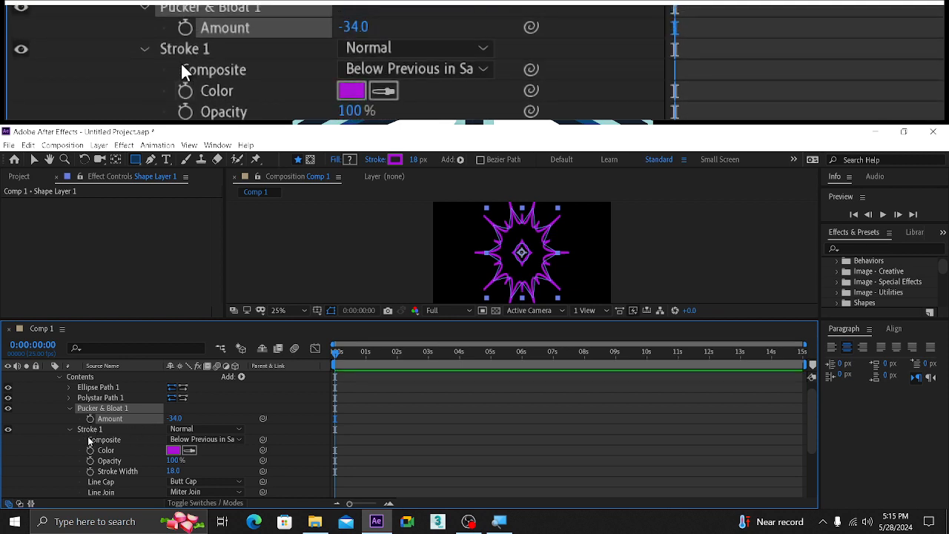
Keyframe the Pucker & Bloat Amount at -34.0 on the first frame and 100.0 at 0:00:05:03
left_click(90, 419)
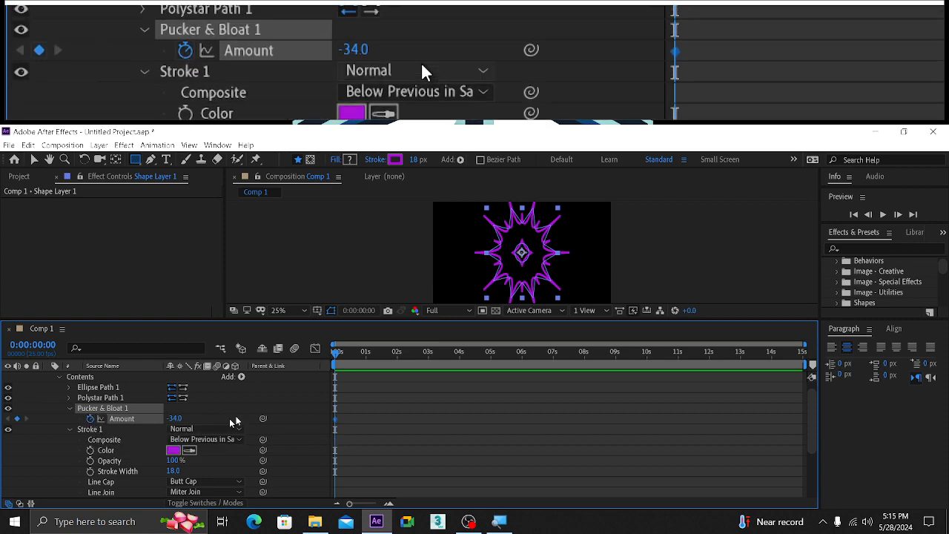
left_click_drag(379, 351, 496, 360)
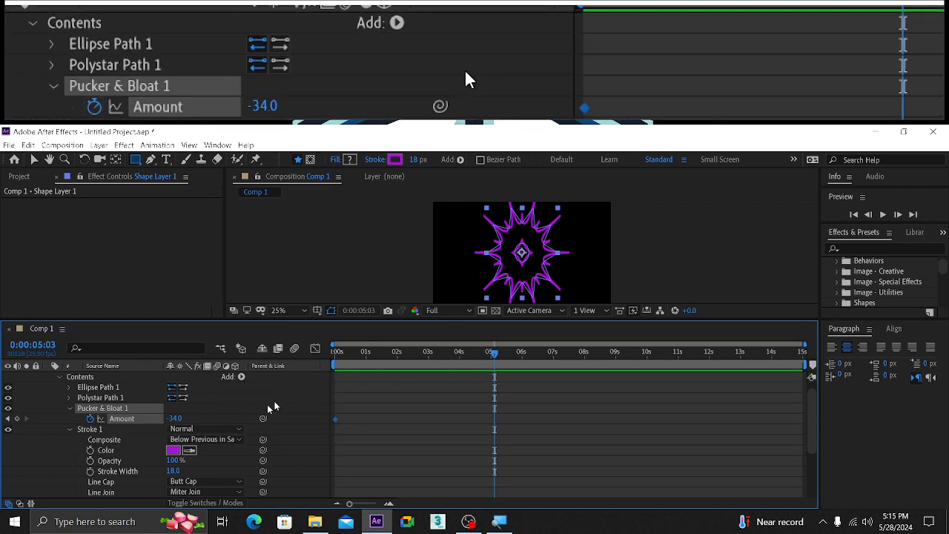
left_click_drag(181, 419, 259, 419)
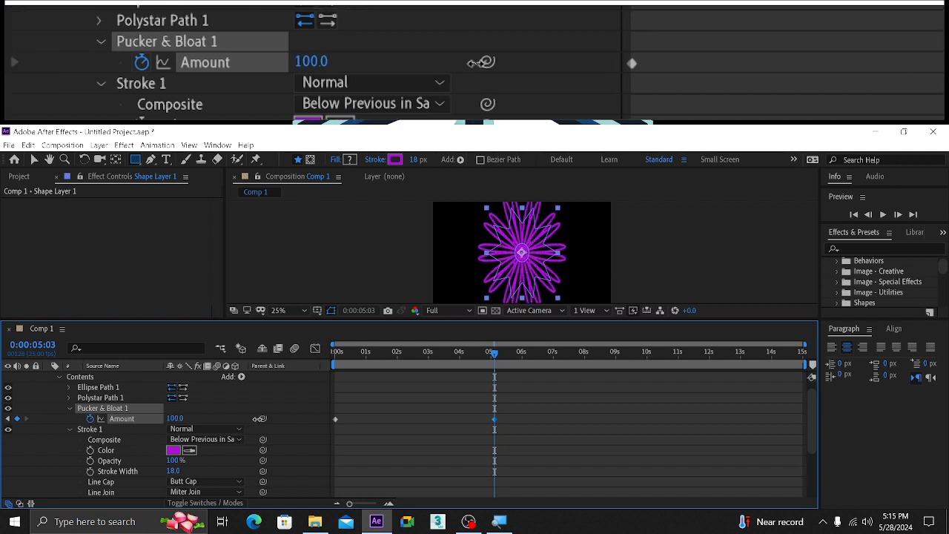
Keyframe Polystar Path 1's Points at 3.0 at 0:00:05:03 and 14.0 on the first frame, and preview the animation
left_click(70, 397)
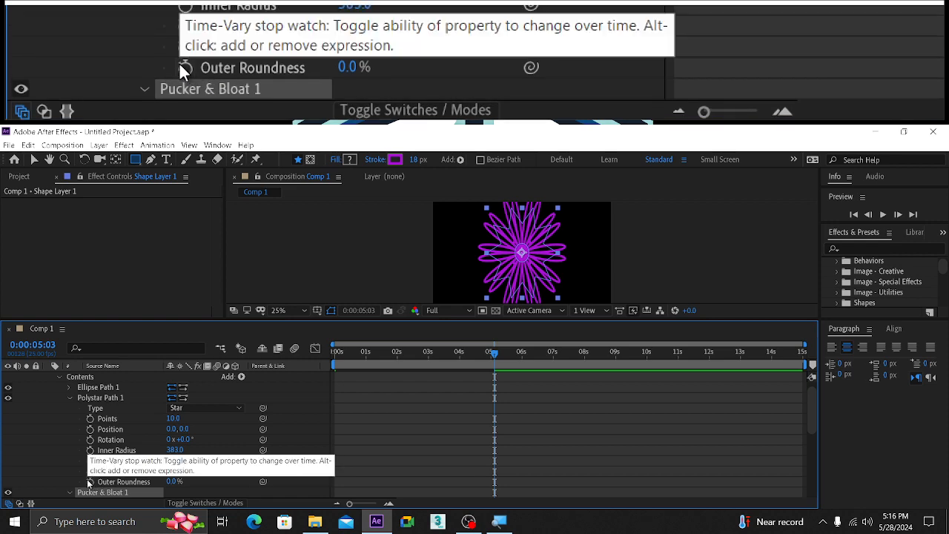
left_click(90, 419)
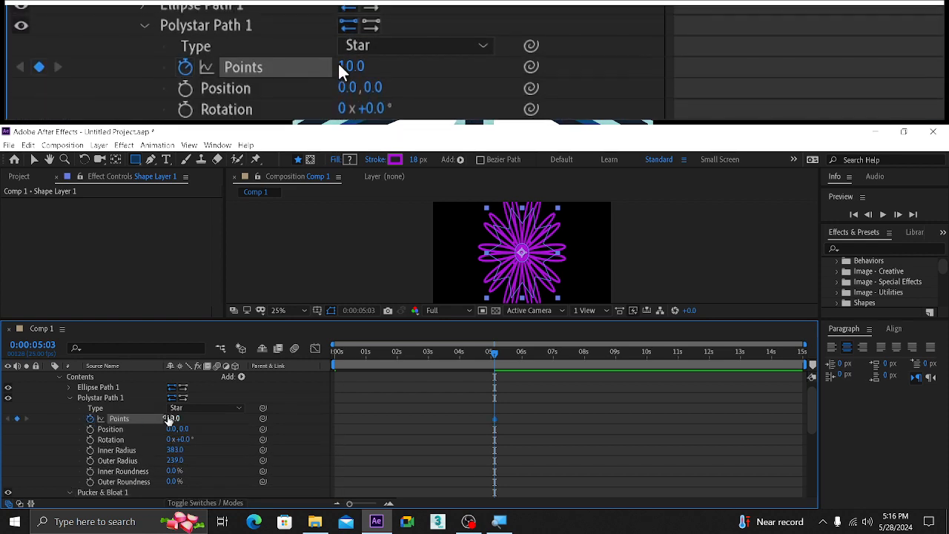
left_click_drag(173, 418, 167, 420)
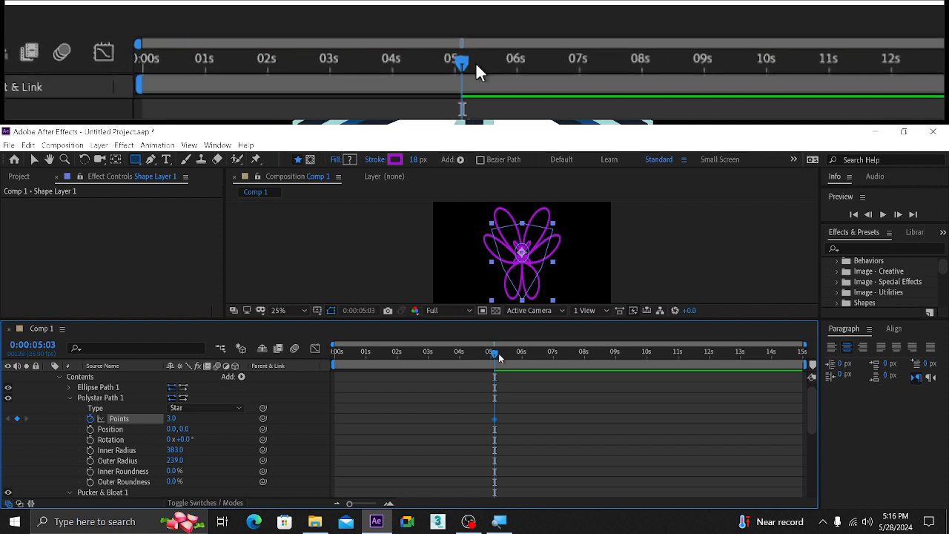
key("Page_Up")
left_click_drag(478, 361, 343, 360)
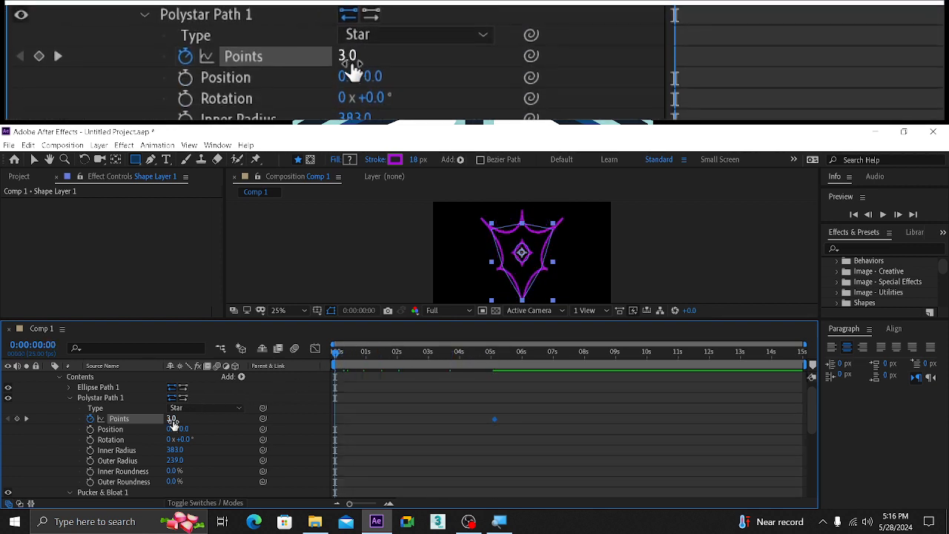
key("Home")
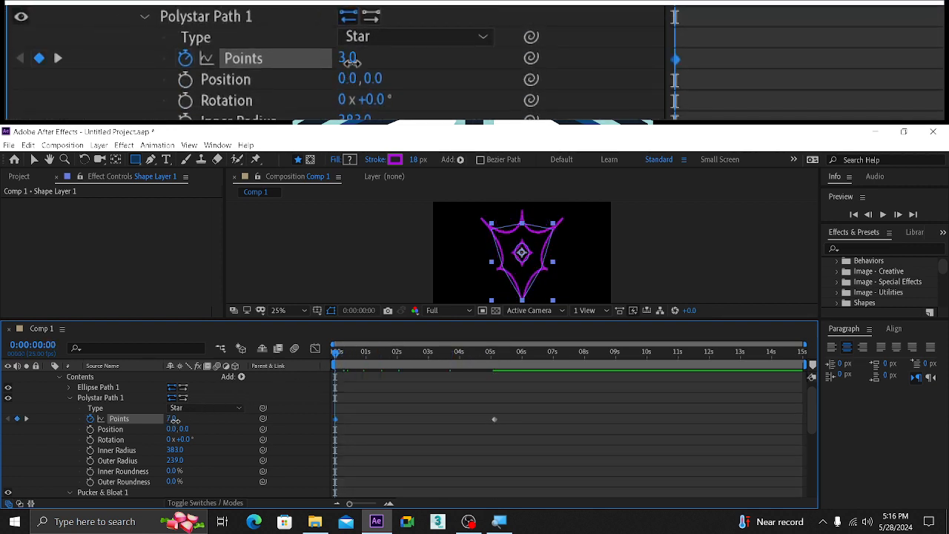
left_click_drag(171, 419, 178, 420)
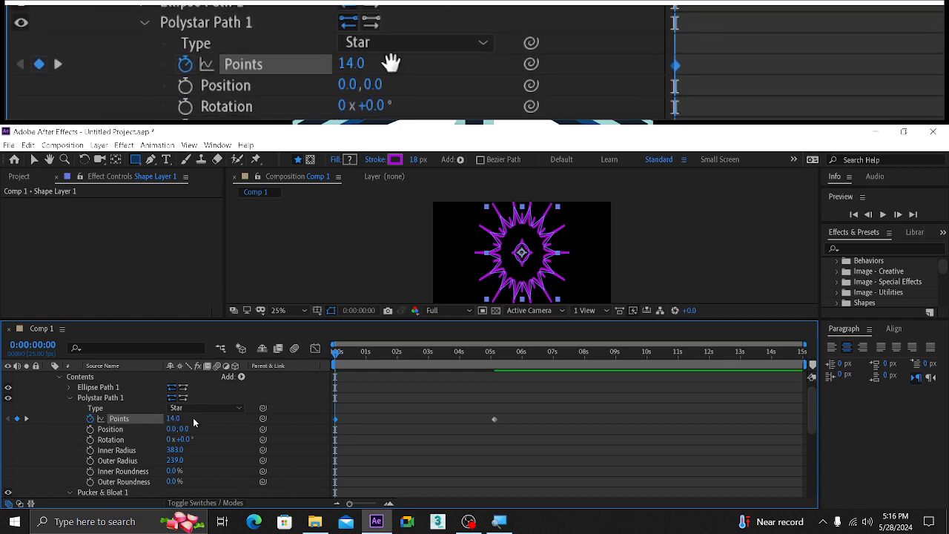
key("space")
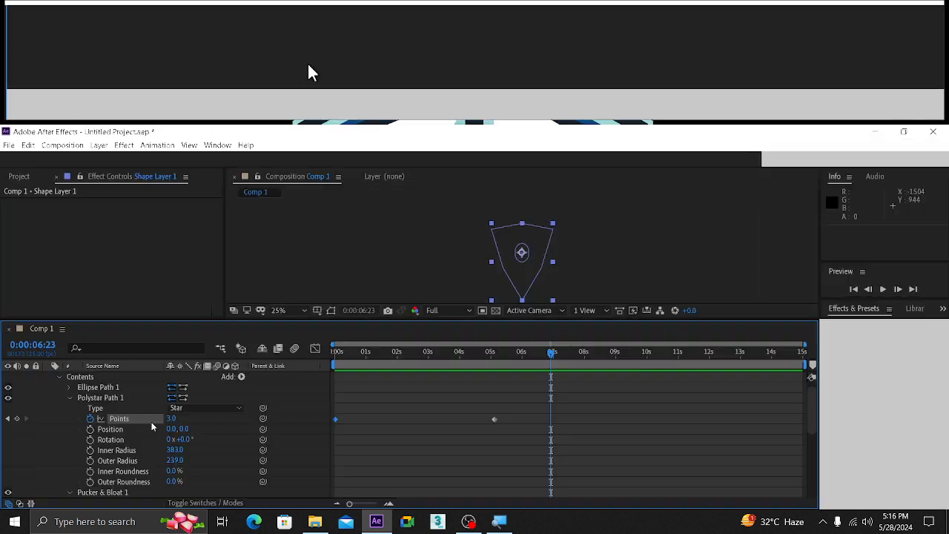
Add a dash, a gap and a second dash to Stroke 1, with Dash 49.0, Gap 40.0 and Dash 2 41.0
scroll(152, 426, "down", 6)
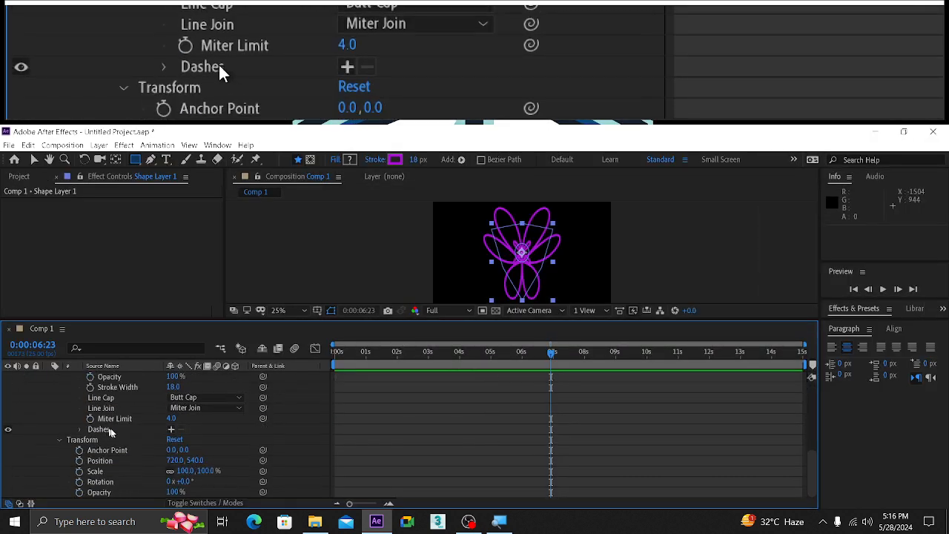
left_click(171, 430)
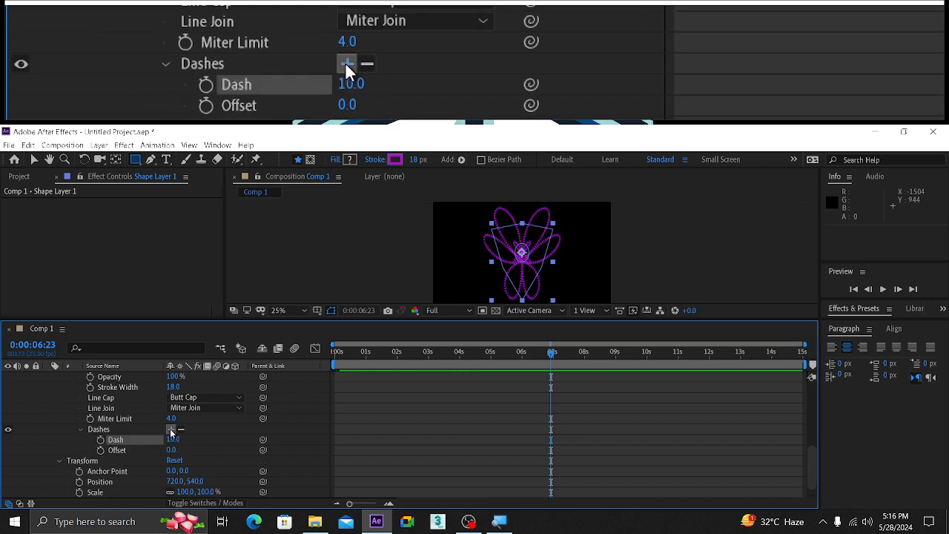
left_click(171, 430)
left_click(171, 429)
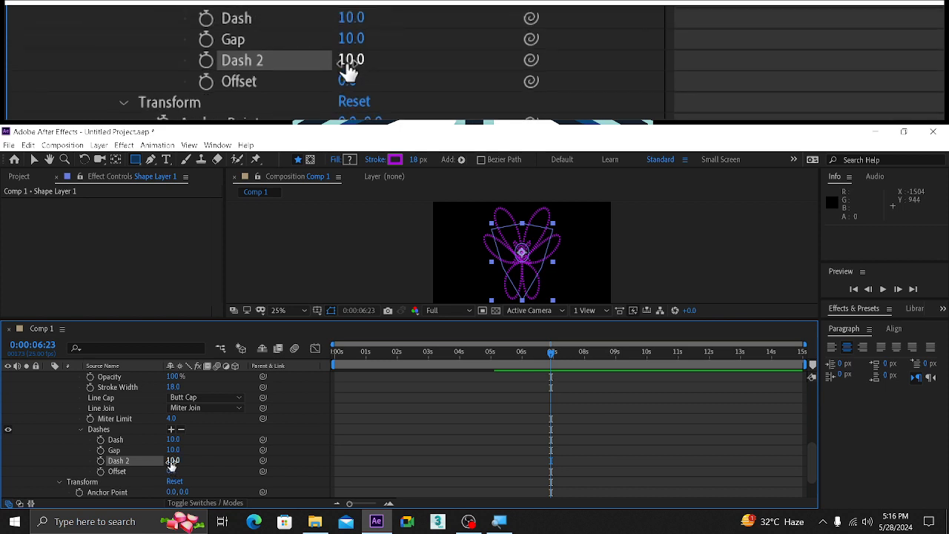
left_click_drag(172, 460, 184, 438)
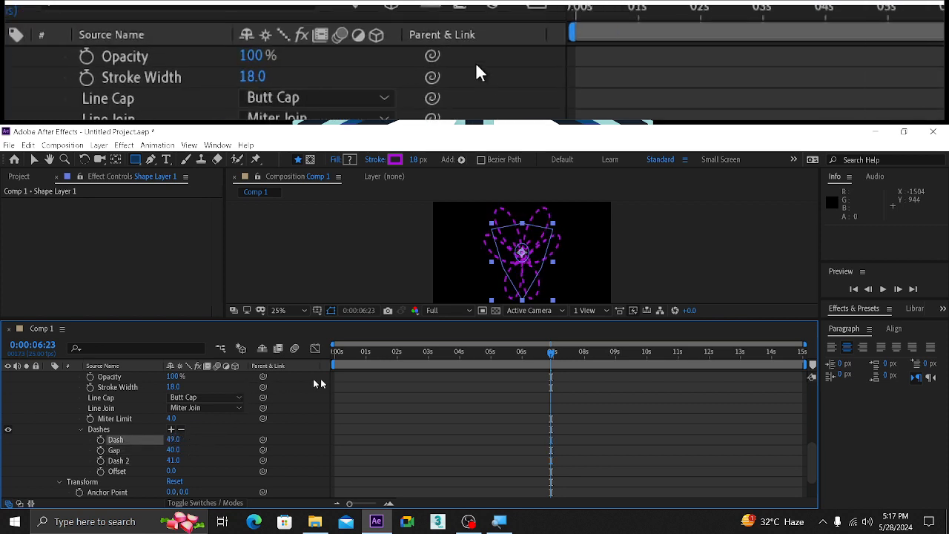
Preview the dashed stroke animation from the first frame and stop playback
left_click(369, 353)
key("Home")
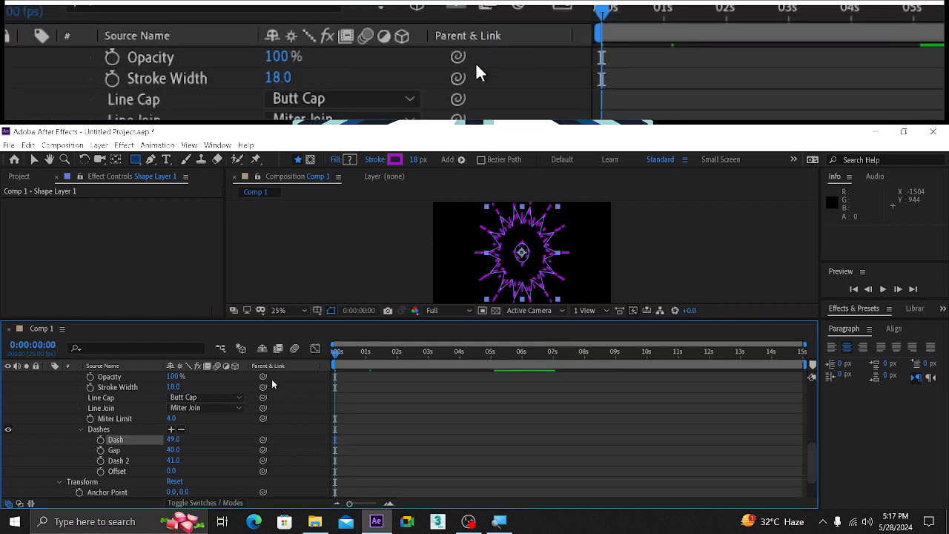
key("space")
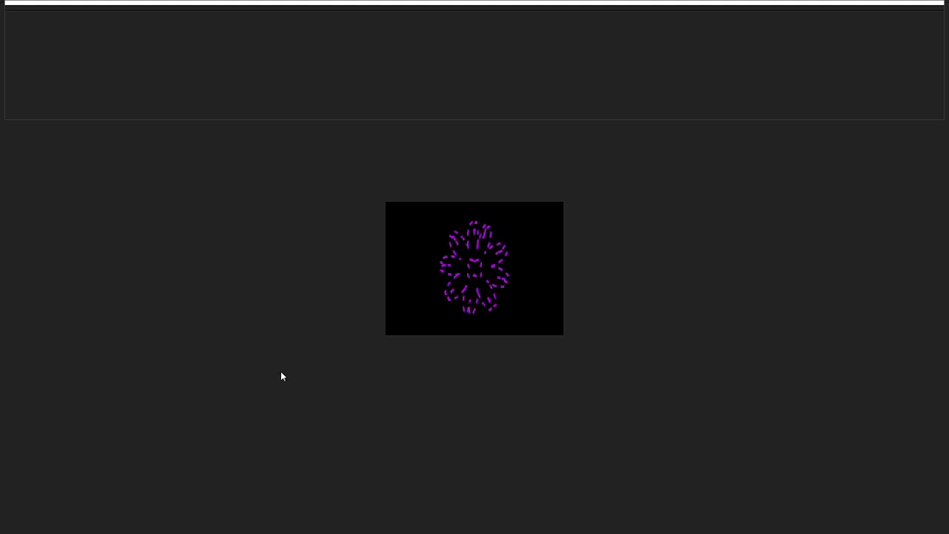
key("space")
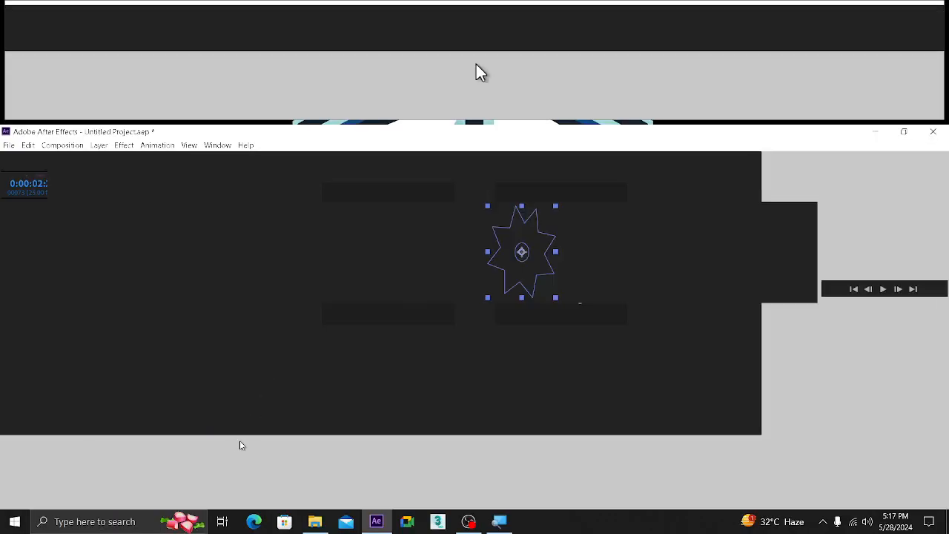
Add a Twist operator to the Shape Layer 1 contents, set its Angle to 82.0, and try to view the result
scroll(128, 370, "up", 3)
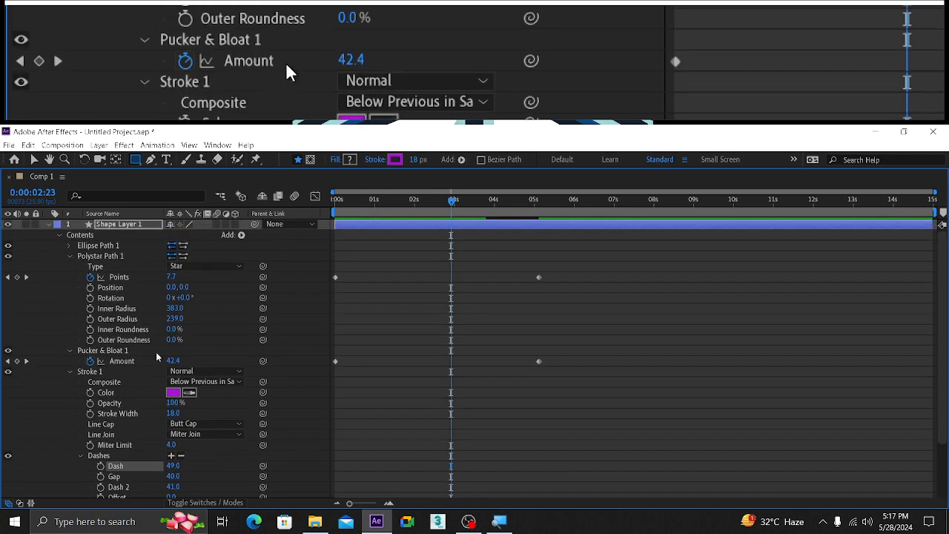
left_click(241, 235)
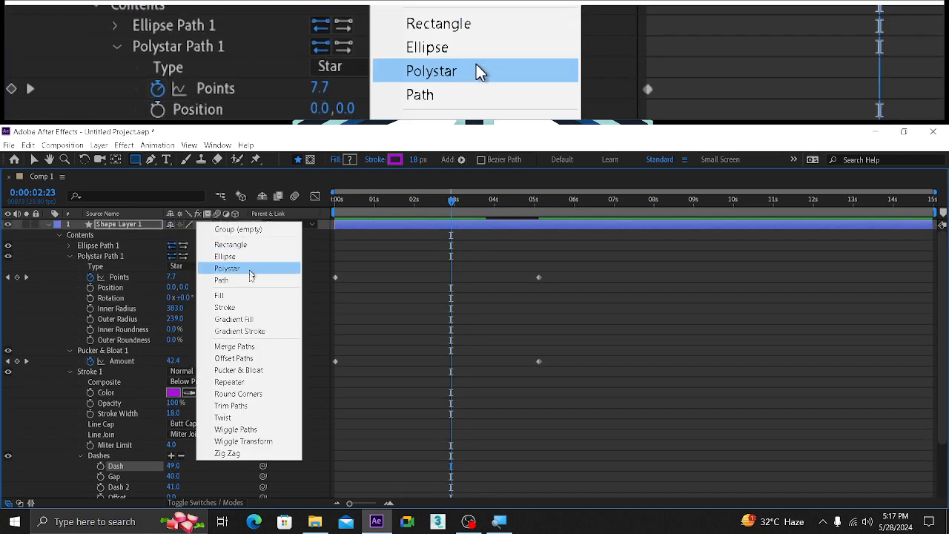
left_click(246, 420)
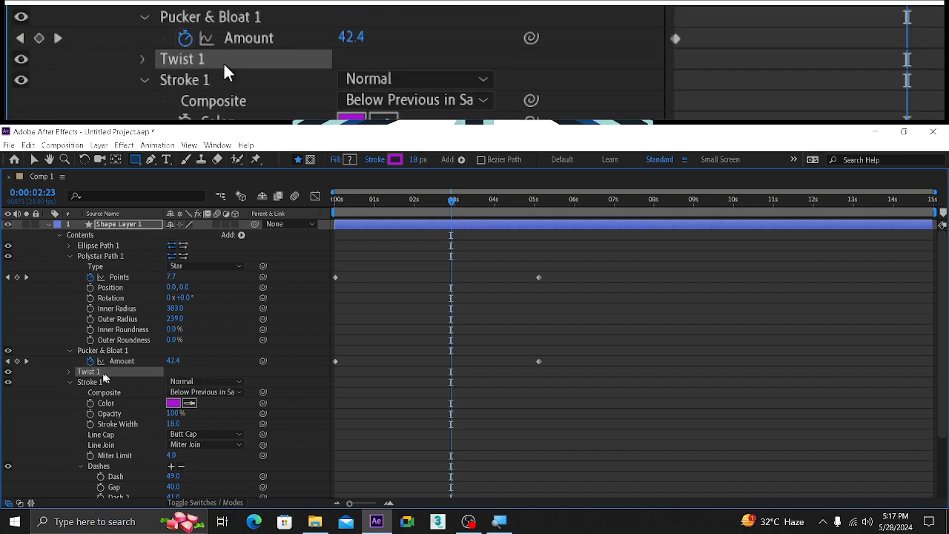
left_click(67, 373)
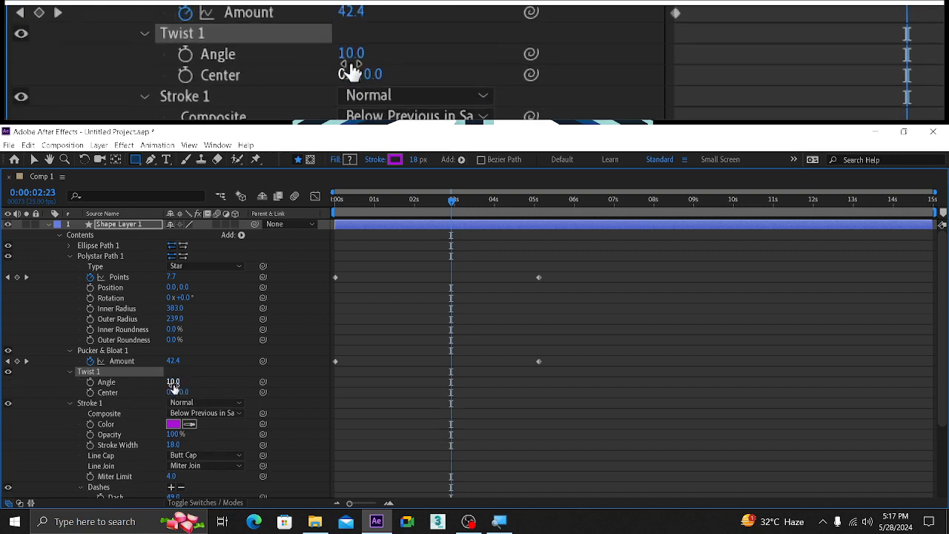
left_click_drag(172, 382, 220, 382)
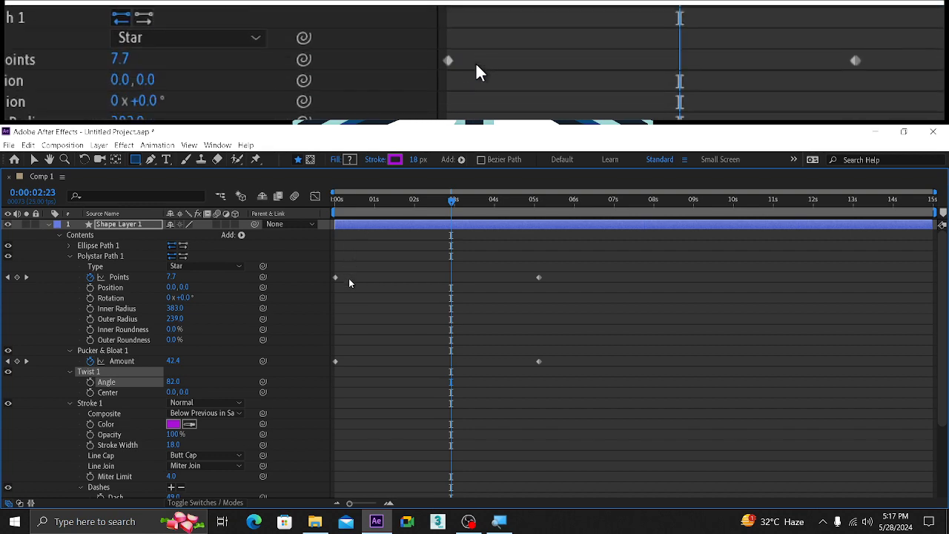
key("grave")
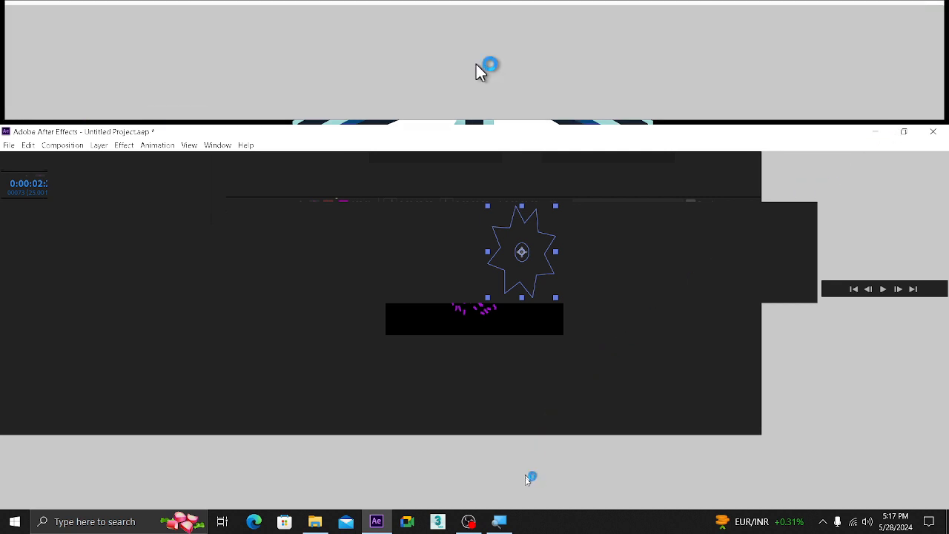
Switch to File Explorer, dismiss the After Effects crash report, and close the Animate Recording folder window
left_click(370, 521)
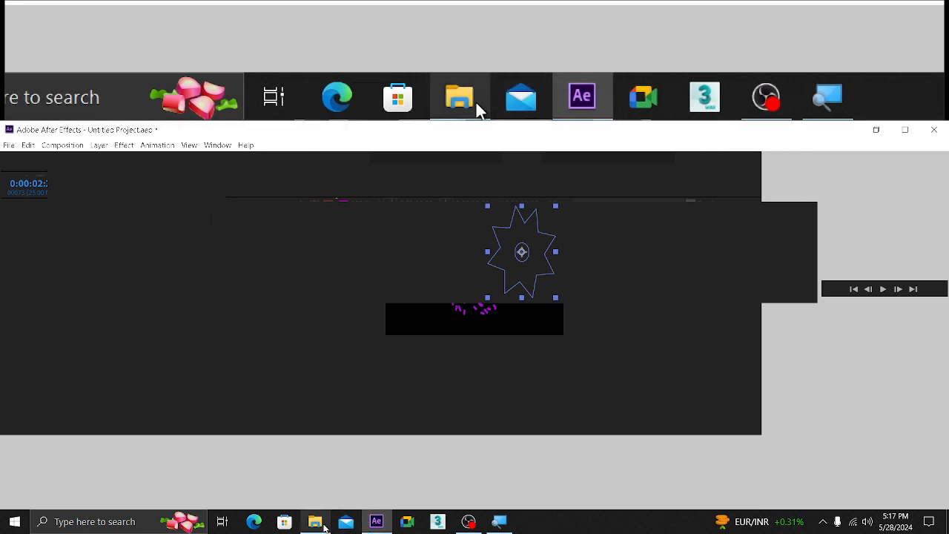
left_click(324, 525)
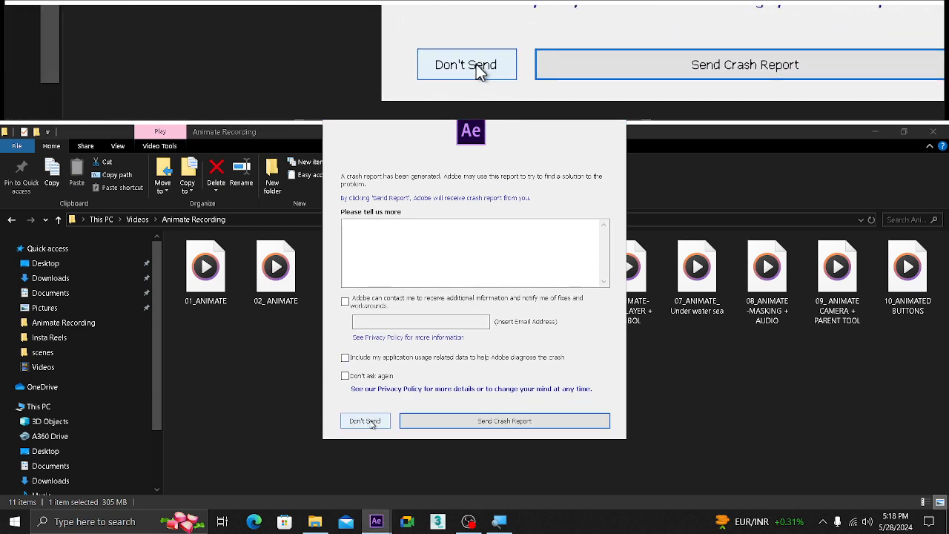
left_click(425, 421)
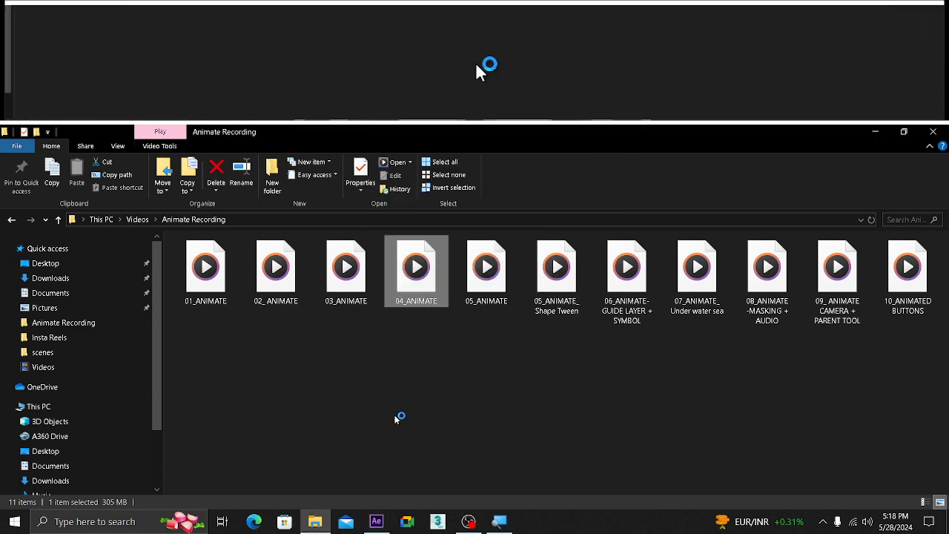
left_click(933, 132)
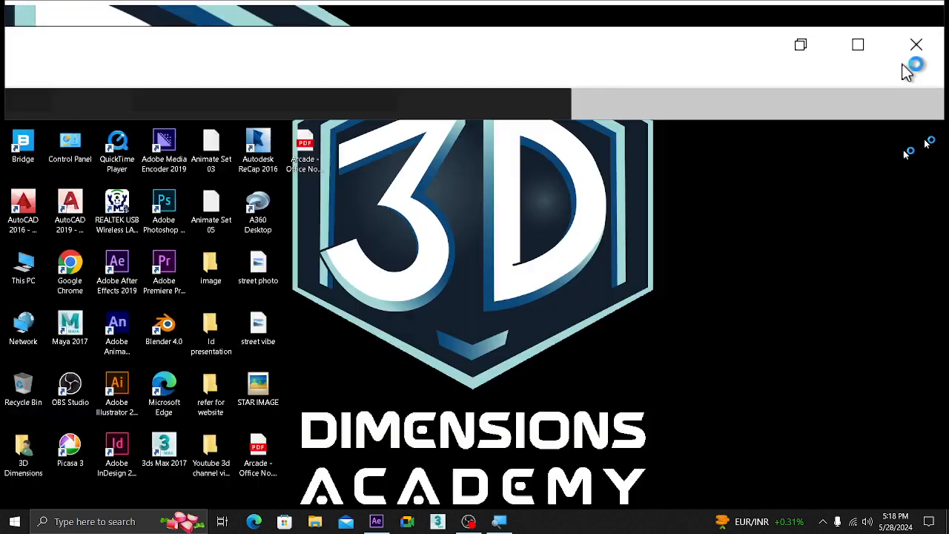